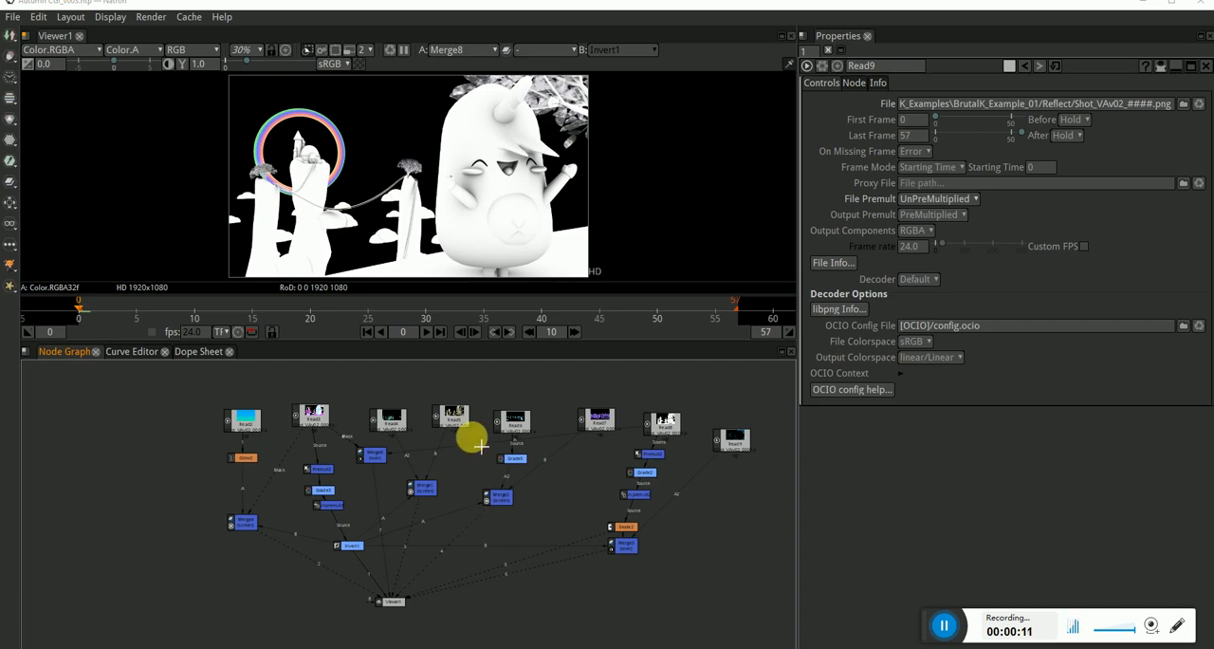
# Move the Viewer1 node down, clear of the nodes that feed it.
pyautogui.scroll(-3, 463, 460)
pyautogui.scroll(3, 446, 492)
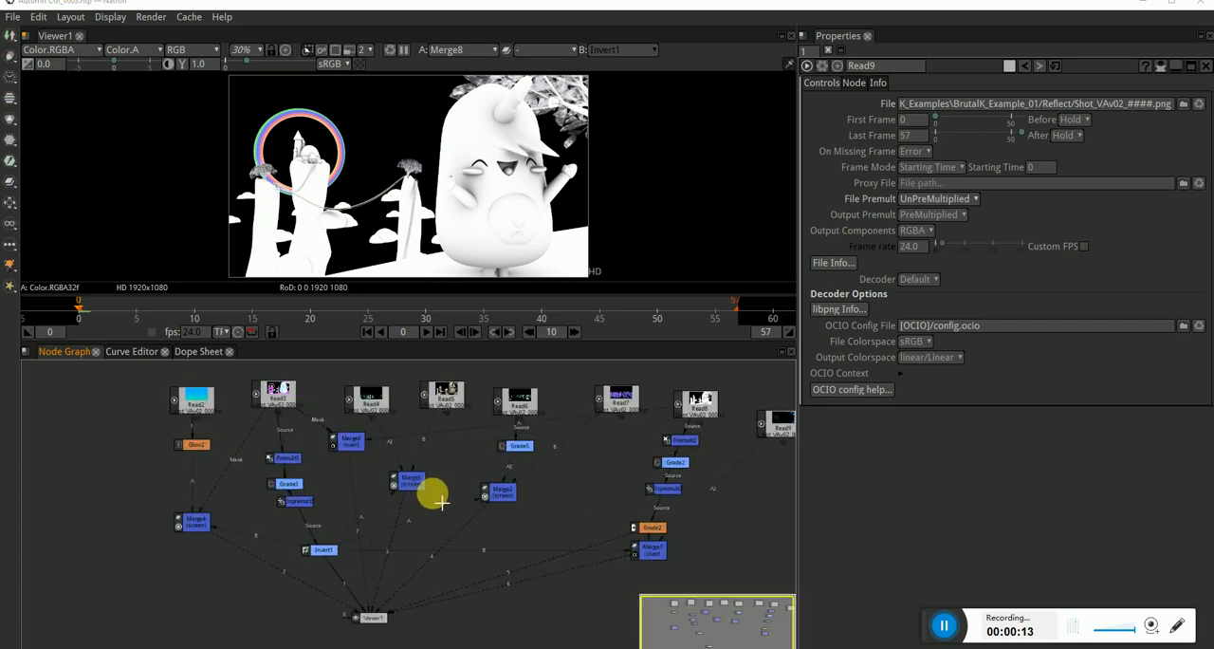
pyautogui.moveTo(482, 486); pyautogui.dragTo(414, 488)
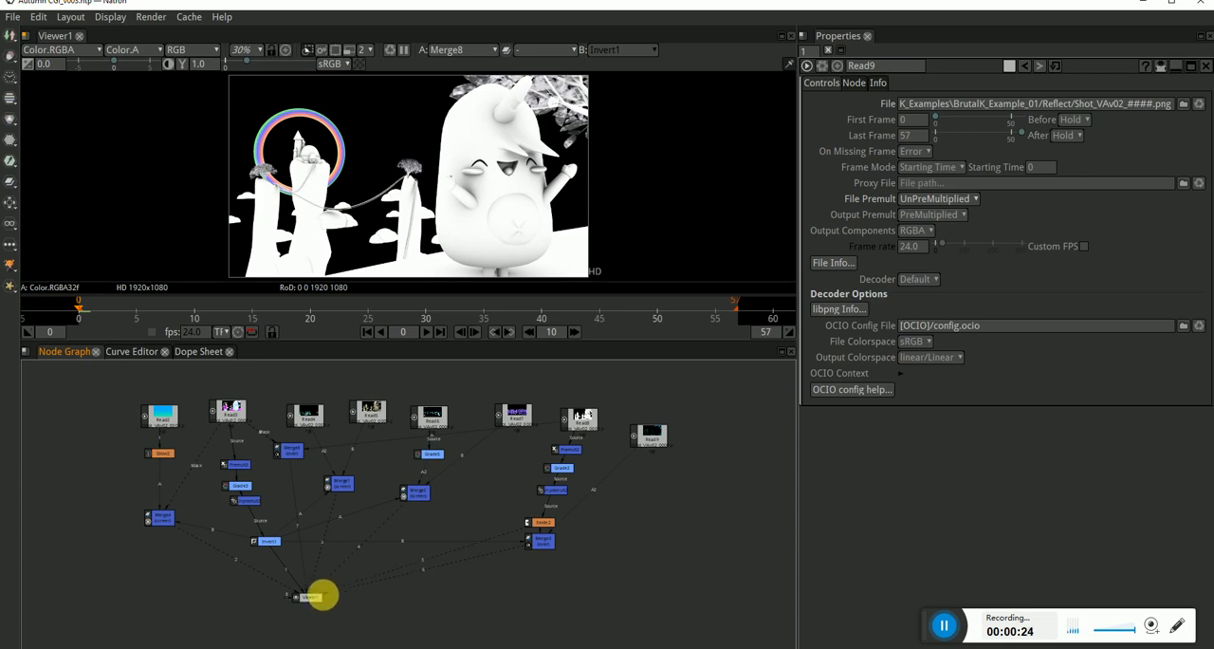
pyautogui.moveTo(312, 596); pyautogui.dragTo(356, 645)
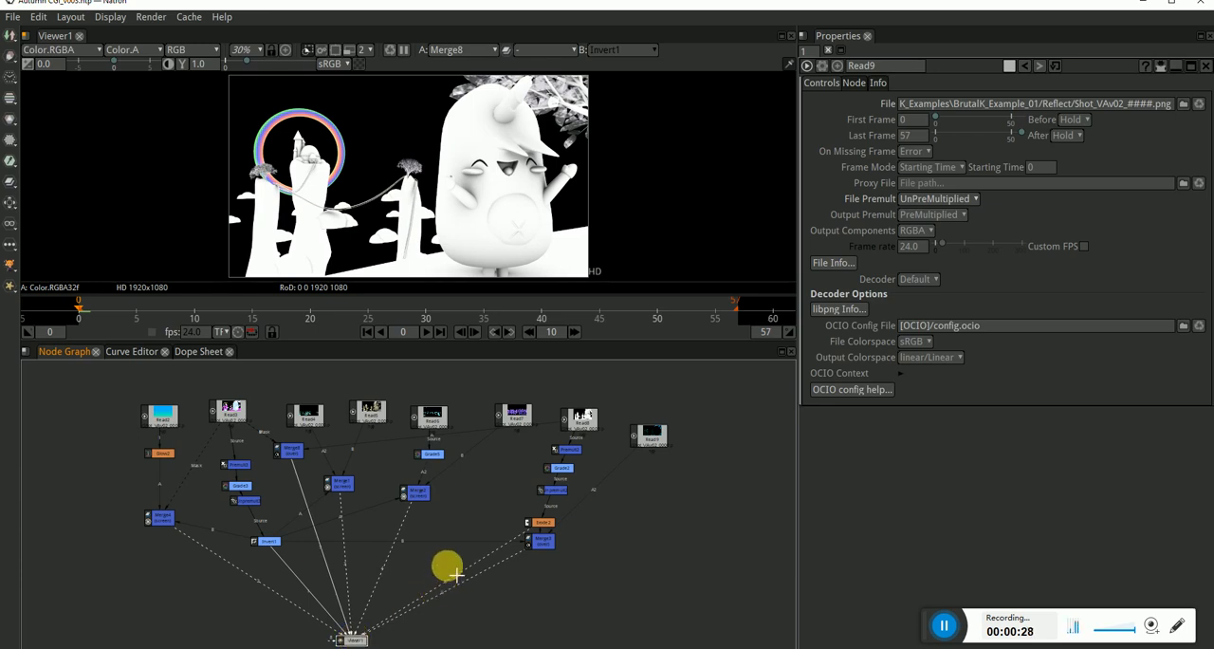
pyautogui.moveTo(468, 553); pyautogui.dragTo(475, 550)
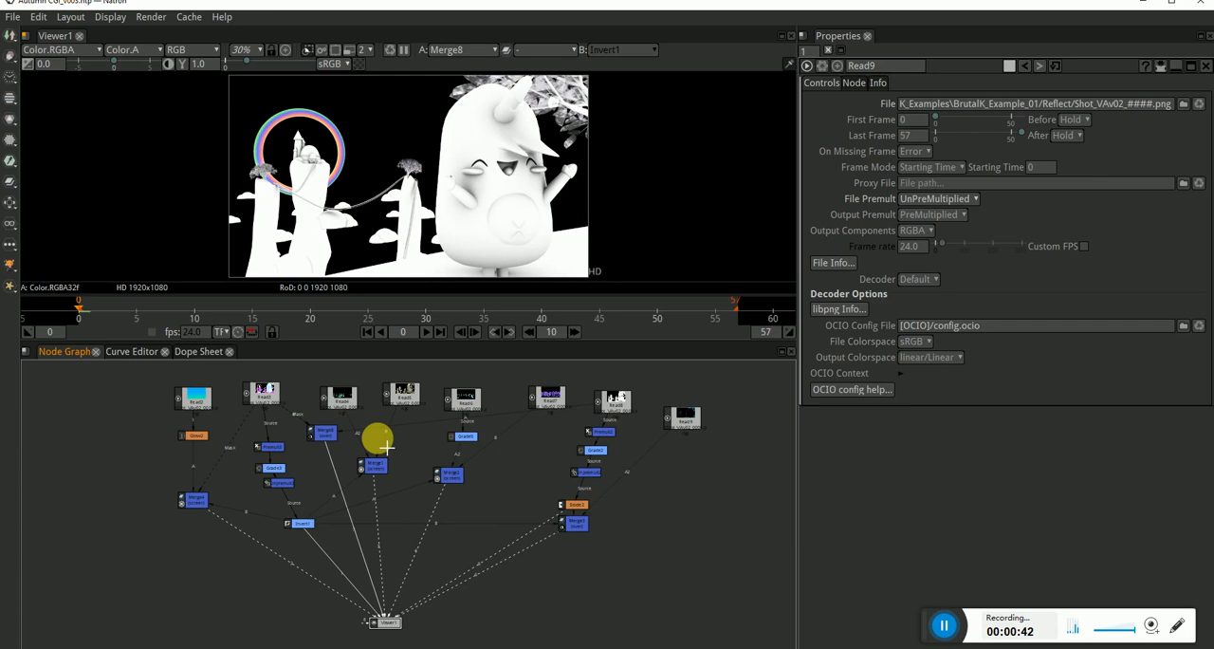
pyautogui.click(444, 558)
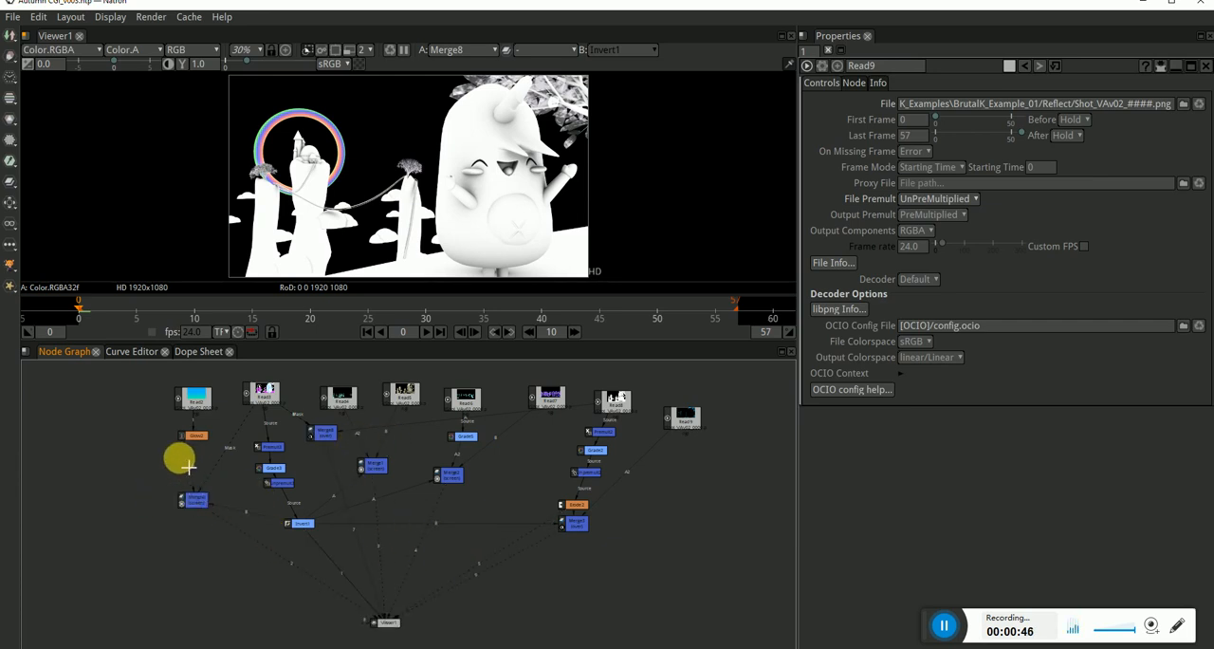
# Examine the Read nodes along the top of the node graph and the merge branches they feed.
pyautogui.scroll(3, 192, 463)
pyautogui.scroll(-1, 204, 465)
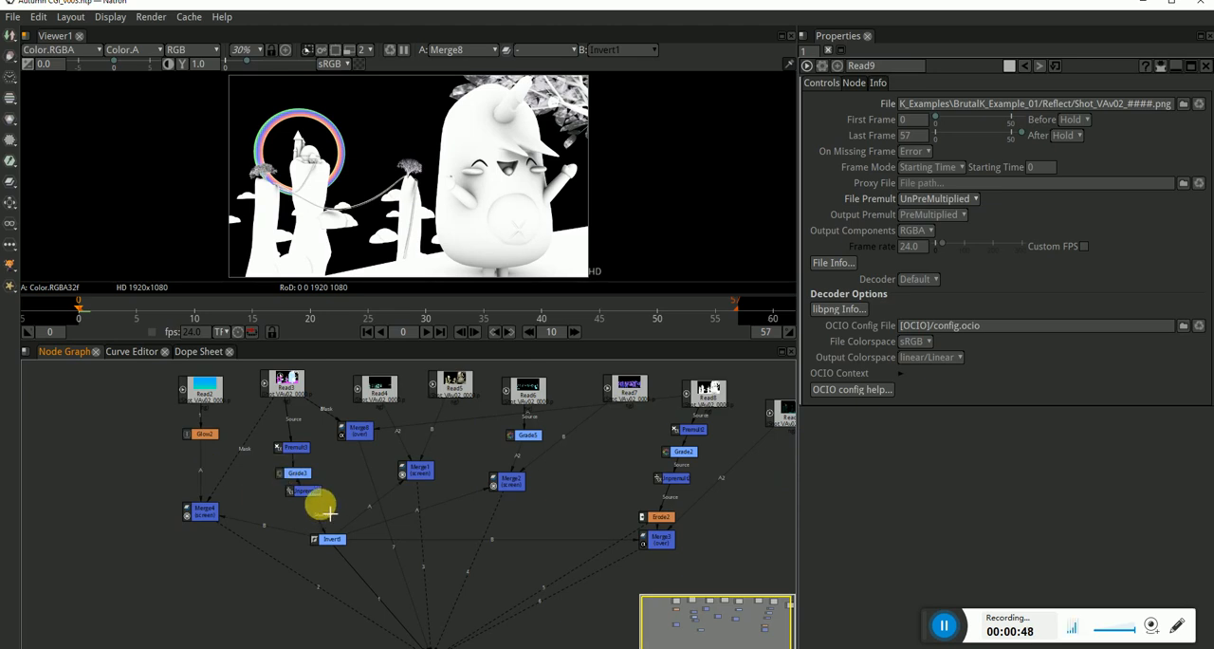
pyautogui.scroll(-2, 245, 447)
pyautogui.scroll(2, 245, 449)
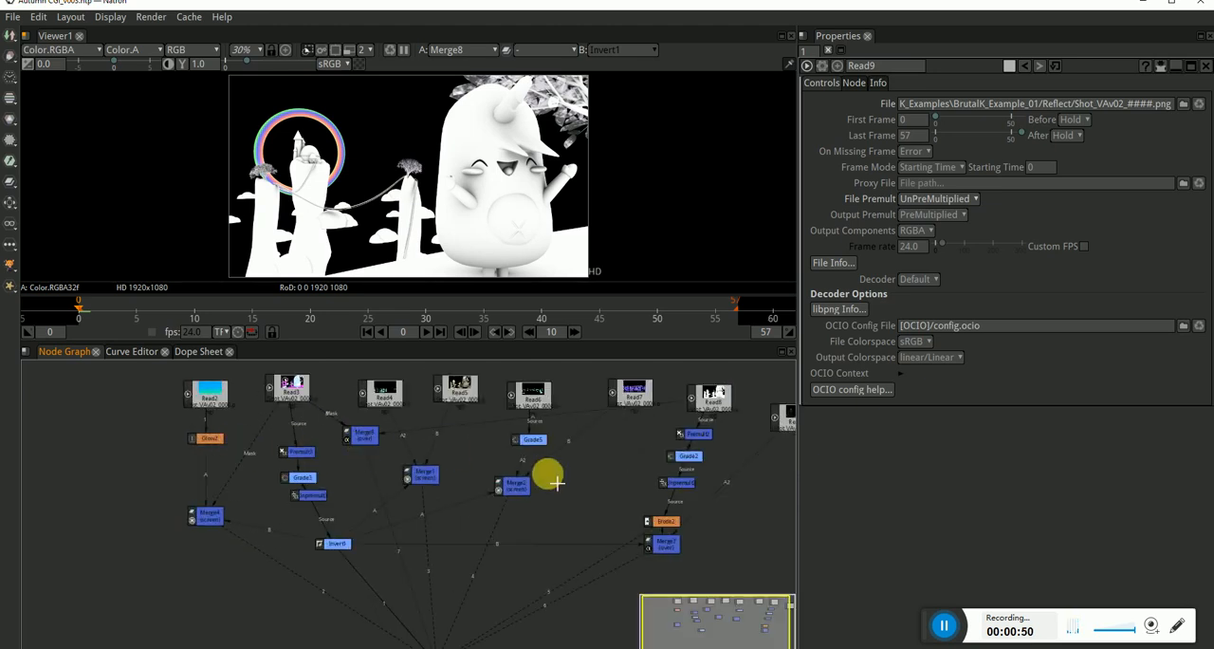
pyautogui.scroll(-2, 547, 502)
pyautogui.moveTo(592, 502); pyautogui.dragTo(564, 494)
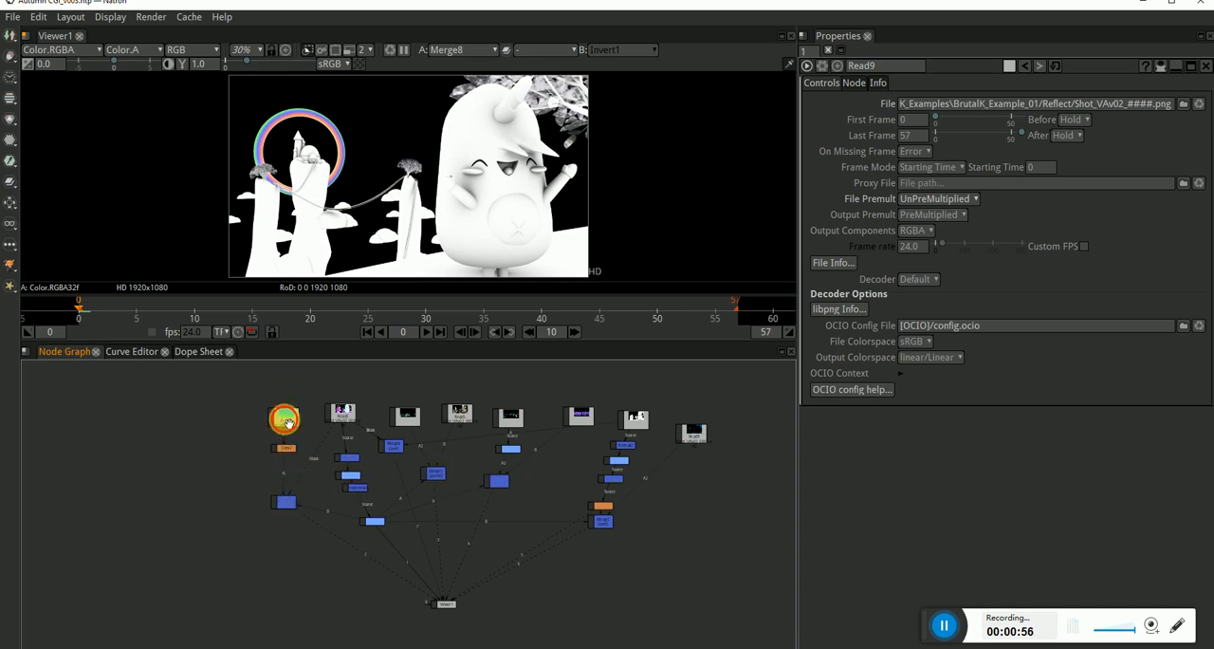
pyautogui.scroll(2, 294, 424)
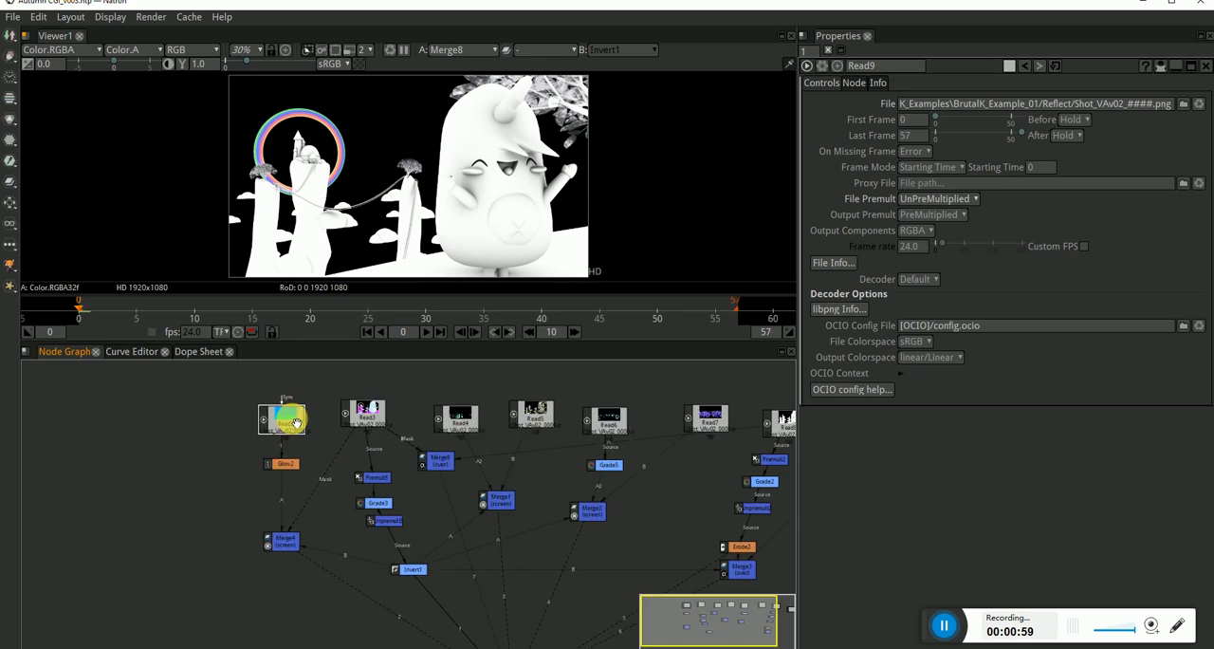
pyautogui.scroll(-2, 298, 436)
pyautogui.scroll(2, 289, 433)
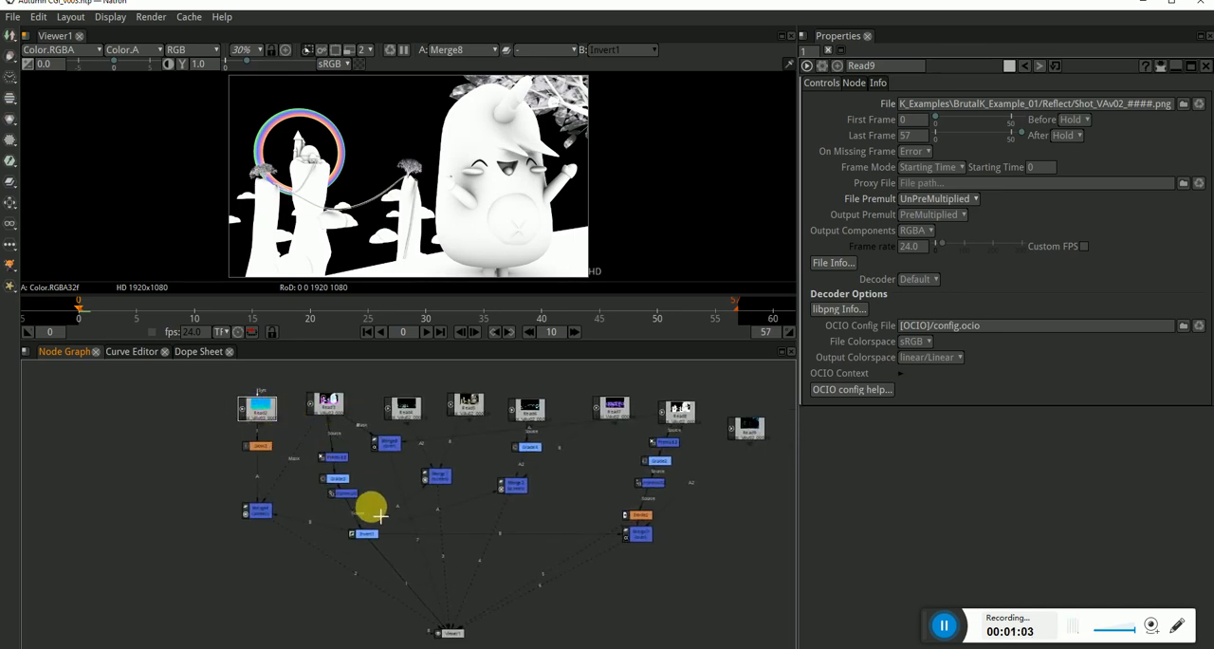
# Move the Read2 branch to the far left of the graph and place the Read6 and Read7 branch with Merge2 beside it.
pyautogui.moveTo(269, 410); pyautogui.dragTo(90, 414)
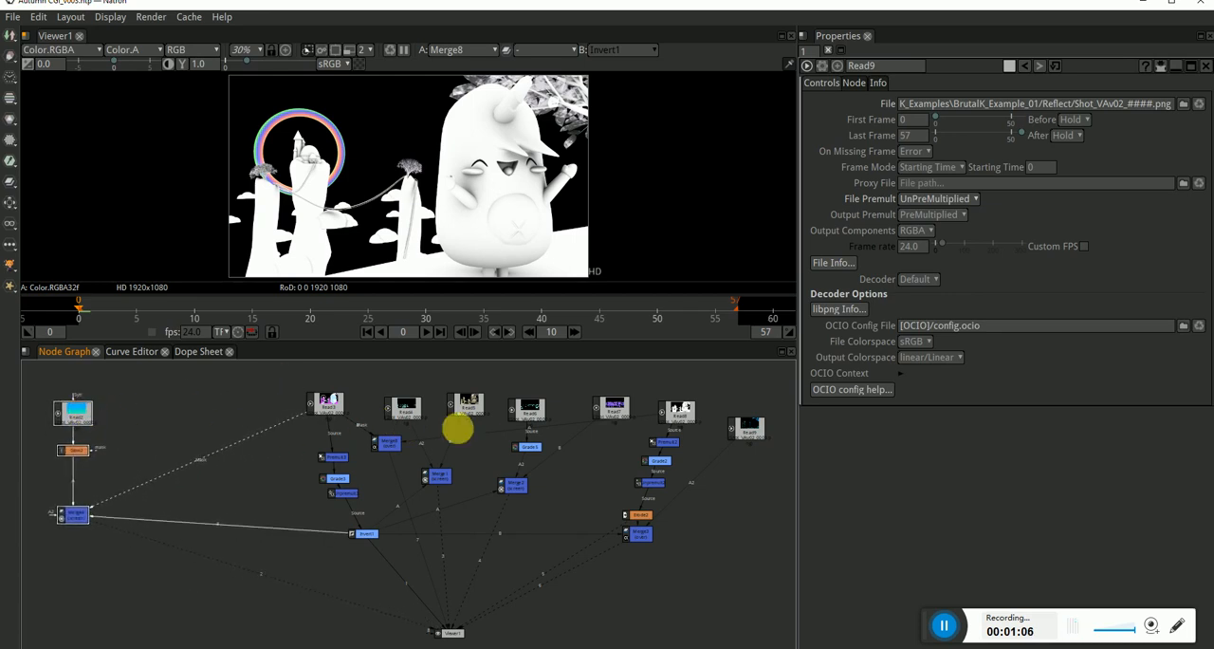
pyautogui.click(530, 409)
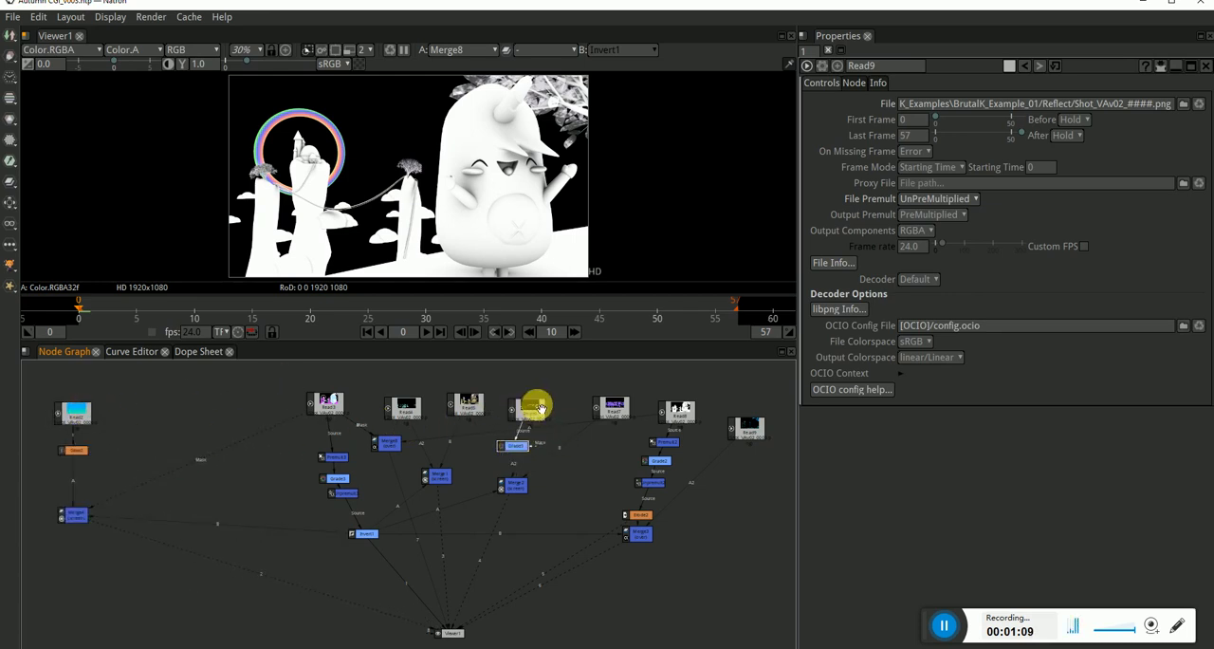
pyautogui.moveTo(538, 408); pyautogui.dragTo(515, 402)
pyautogui.moveTo(610, 406); pyautogui.dragTo(495, 498)
pyautogui.moveTo(518, 408); pyautogui.dragTo(142, 413)
pyautogui.click(248, 556)
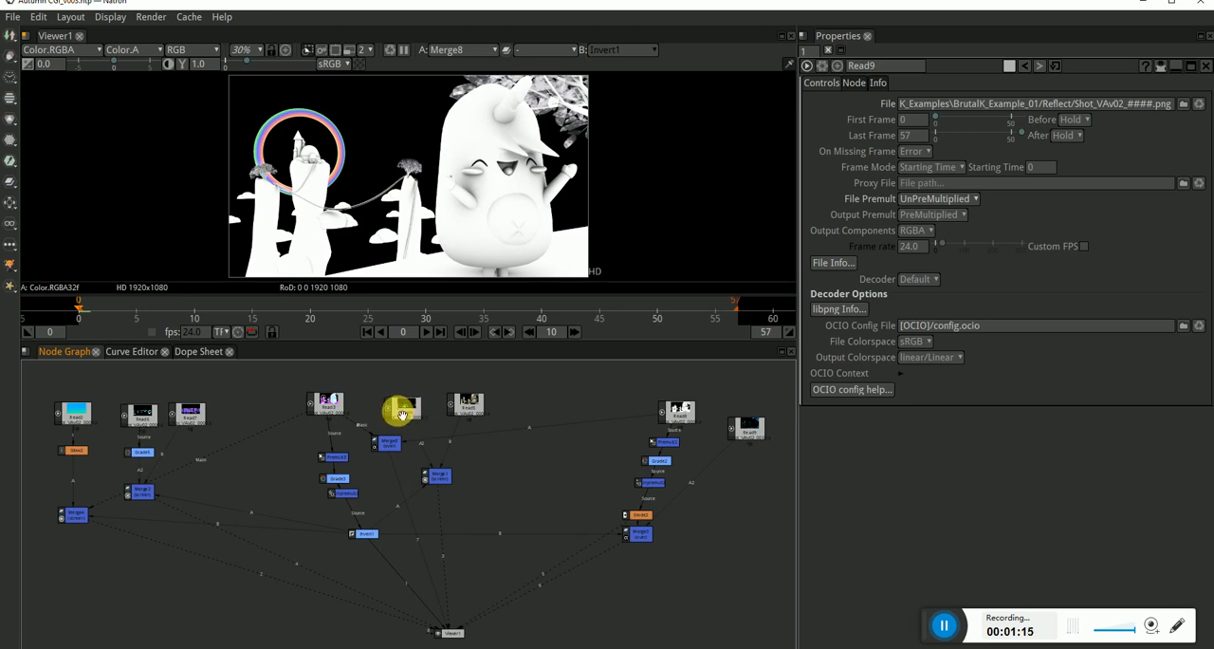
# Move Read4 to the right of Read5, and shift the Read3 chain through Invert1 next to Read7.
pyautogui.moveTo(406, 408); pyautogui.dragTo(569, 408)
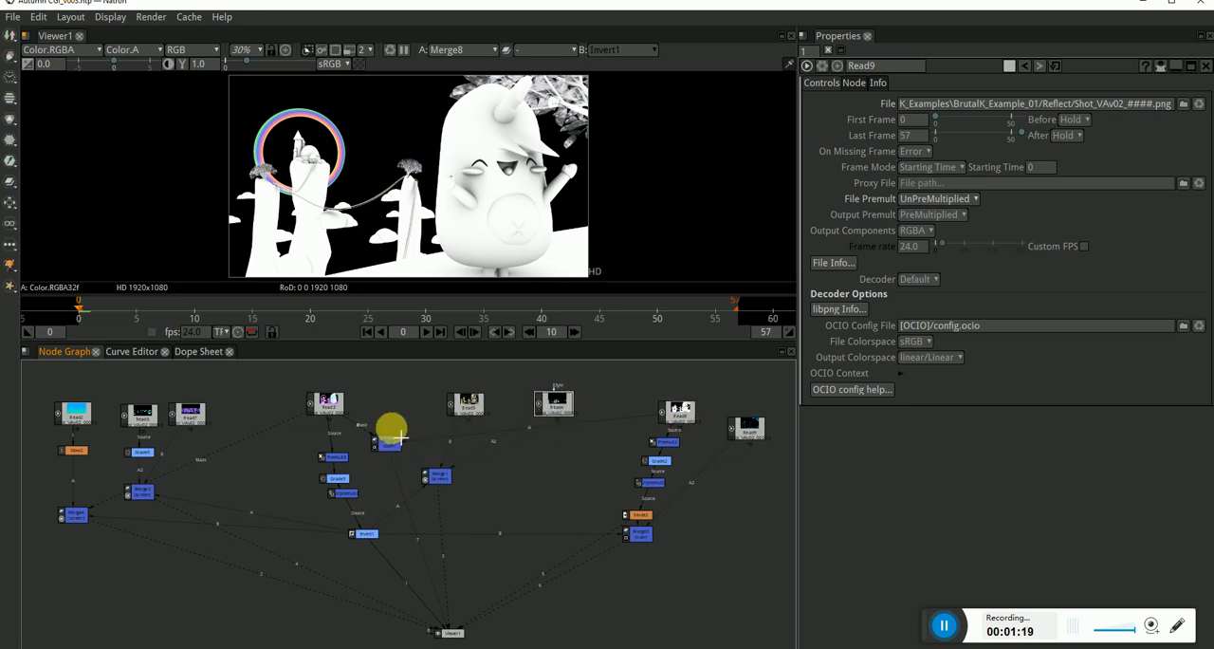
pyautogui.moveTo(399, 553); pyautogui.dragTo(249, 413)
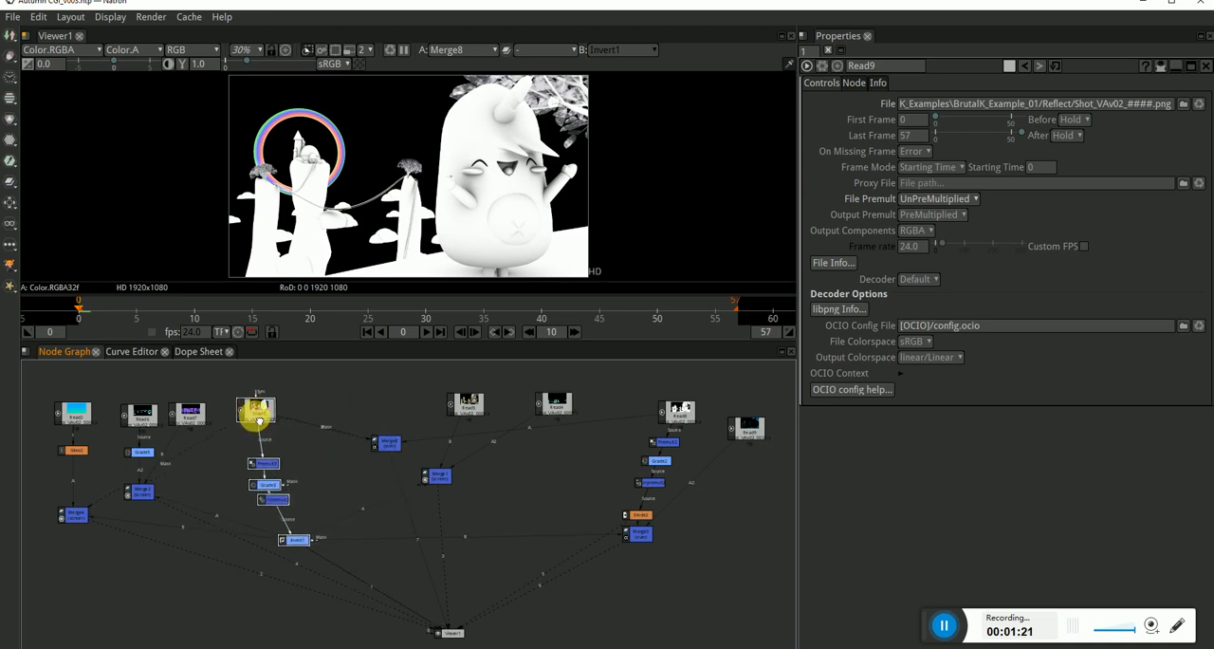
# Move the Read8 branch with Merge3 beside the Read3 chain and place Merge8 between Read3 and Read8.
pyautogui.click(389, 441)
pyautogui.moveTo(389, 441); pyautogui.dragTo(483, 500)
pyautogui.moveTo(499, 381); pyautogui.dragTo(406, 474)
pyautogui.moveTo(699, 393); pyautogui.dragTo(598, 573)
pyautogui.moveTo(680, 416); pyautogui.dragTo(388, 418)
pyautogui.moveTo(483, 494); pyautogui.dragTo(313, 429)
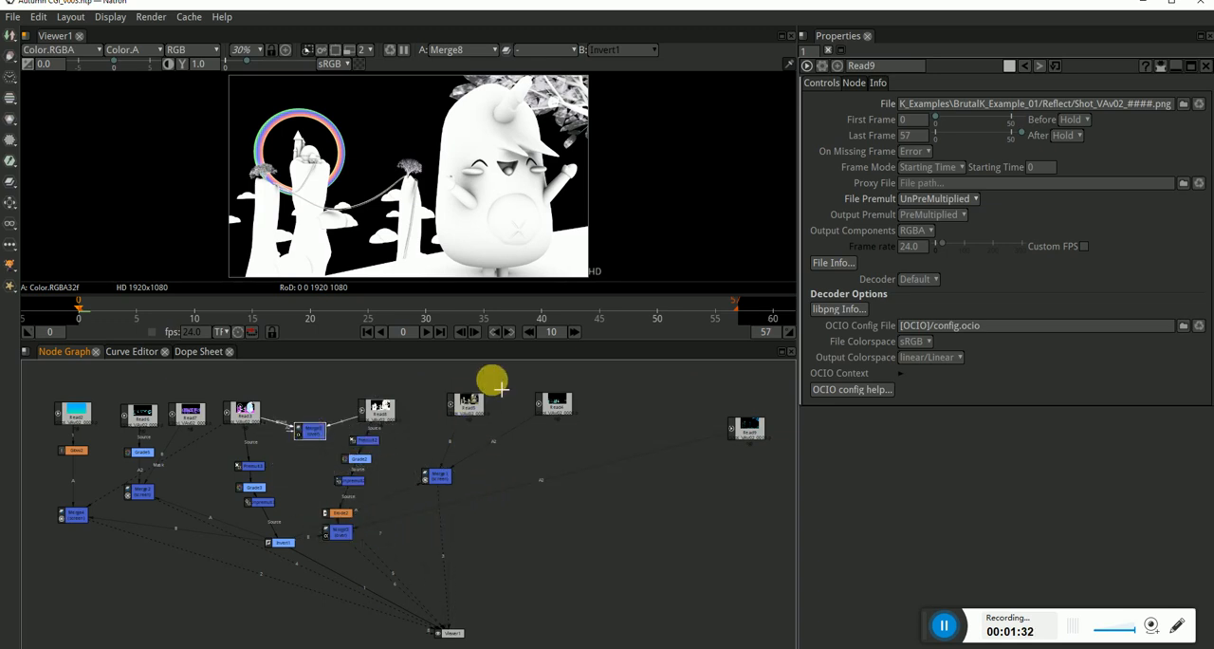
# Line up Read5, Read9 and Read4 after the Read8 branch, with Read9 between the other two.
pyautogui.moveTo(487, 405); pyautogui.dragTo(459, 418)
pyautogui.moveTo(560, 407); pyautogui.dragTo(589, 422)
pyautogui.moveTo(740, 426); pyautogui.dragTo(500, 419)
pyautogui.click(547, 519)
pyautogui.scroll(-1, 457, 501)
pyautogui.moveTo(459, 510); pyautogui.dragTo(594, 498)
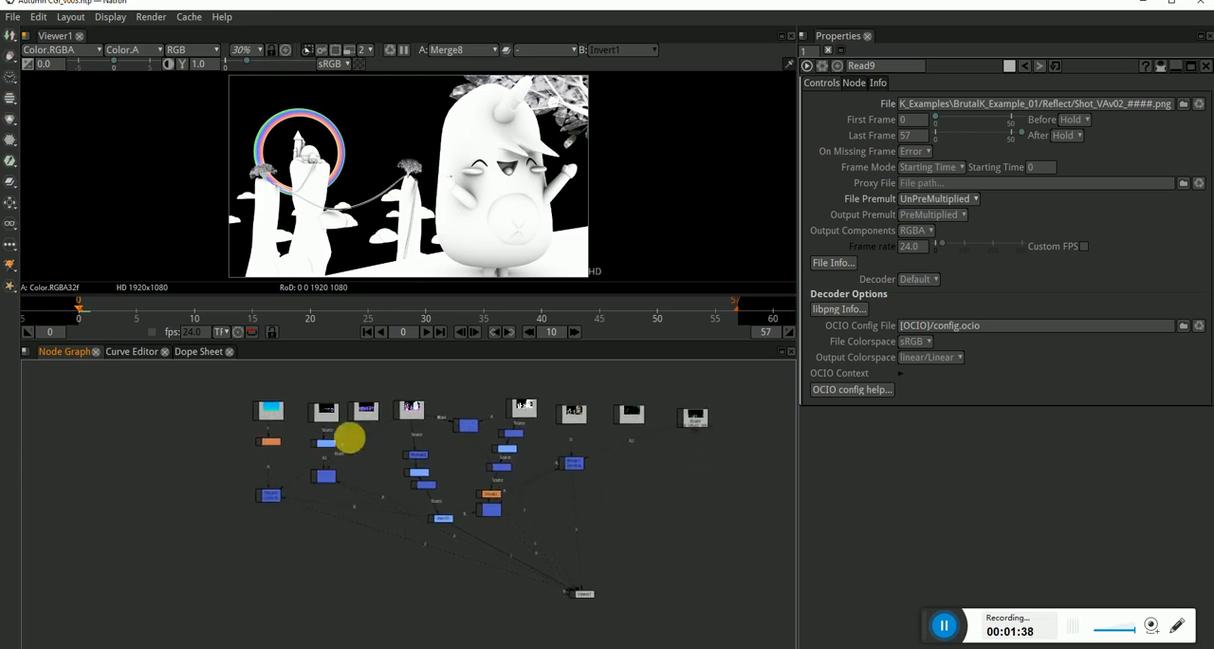
# View the outputs of Read2, Glow2 and Merge4 one after another in the viewer.
pyautogui.scroll(1, 326, 446)
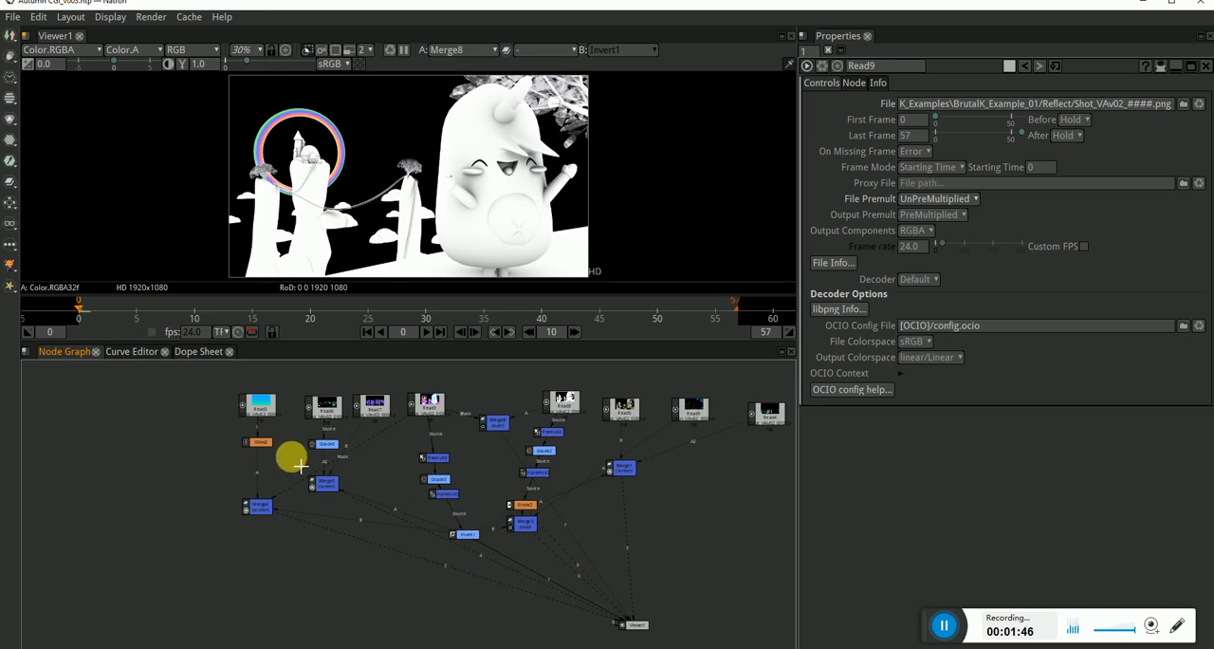
pyautogui.scroll(5, 238, 429)
pyautogui.click(284, 415)
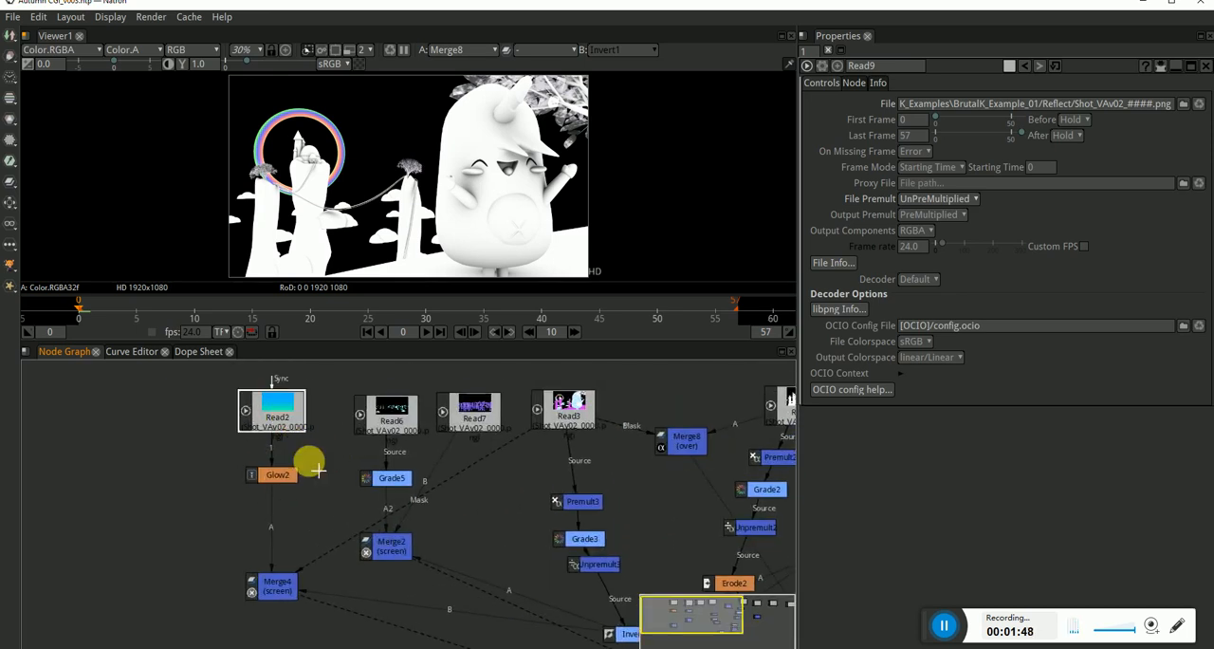
pyautogui.press('1')
pyautogui.click(275, 474)
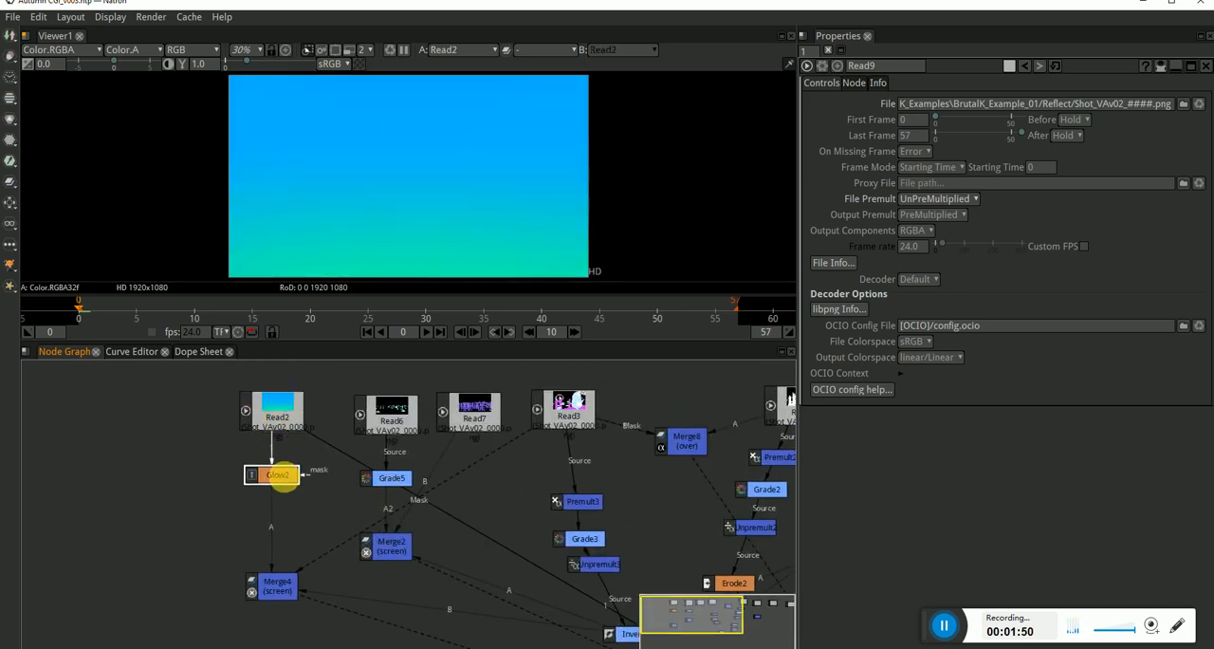
pyautogui.press('1')
pyautogui.click(281, 590)
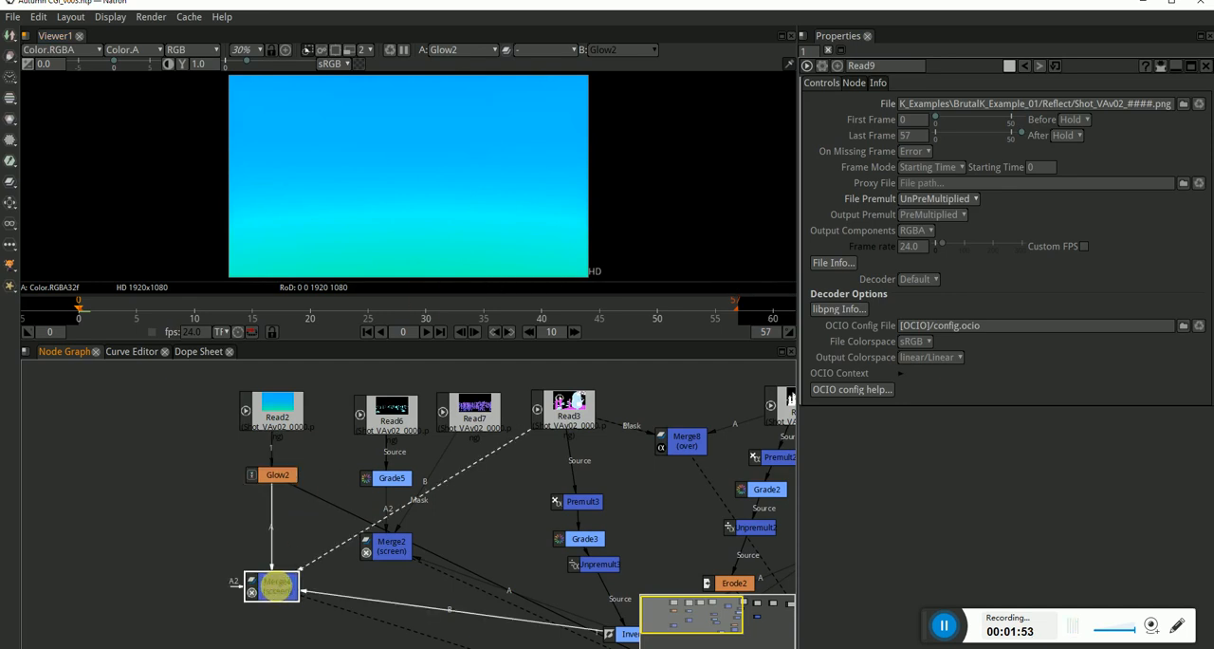
pyautogui.press('1')
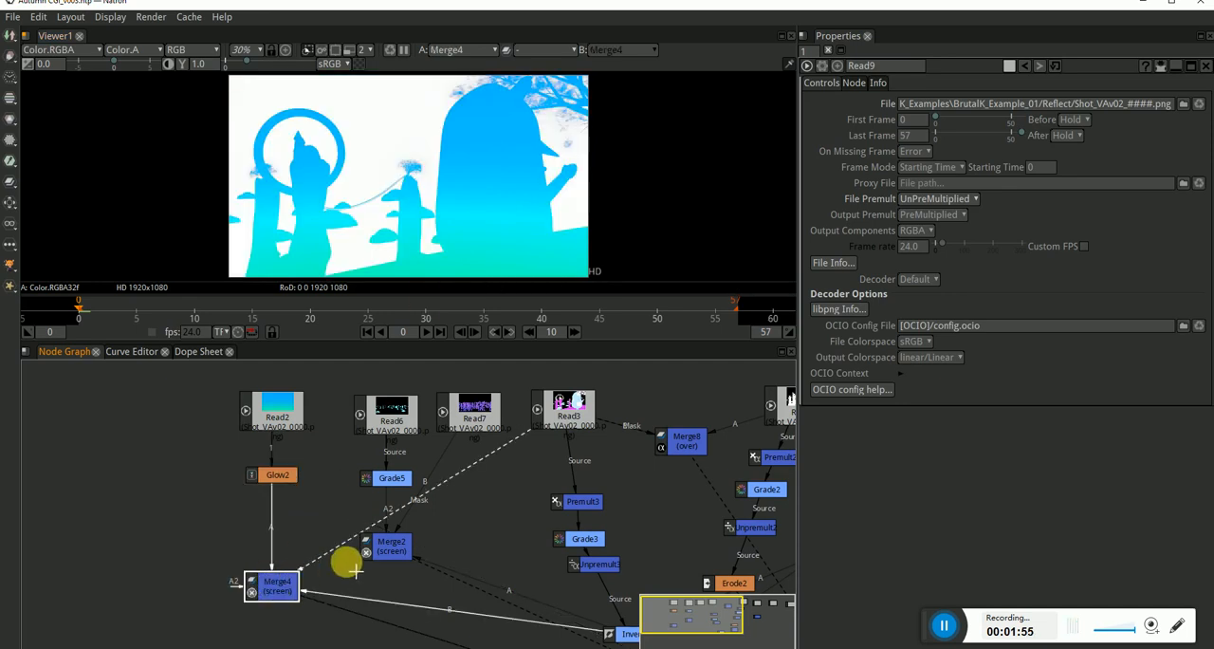
# Open Merge4's properties and view Read3 in the viewer, checking its alpha channel before returning to RGB.
pyautogui.click(572, 415)
pyautogui.moveTo(530, 539); pyautogui.dragTo(480, 533)
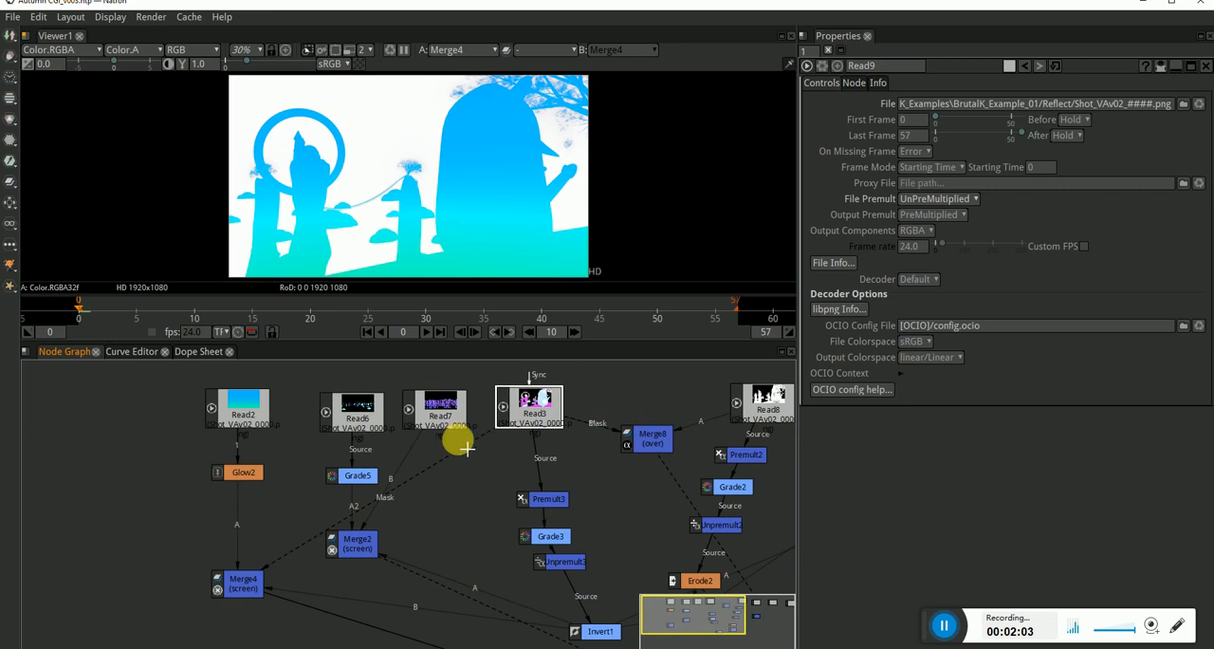
pyautogui.click(242, 583)
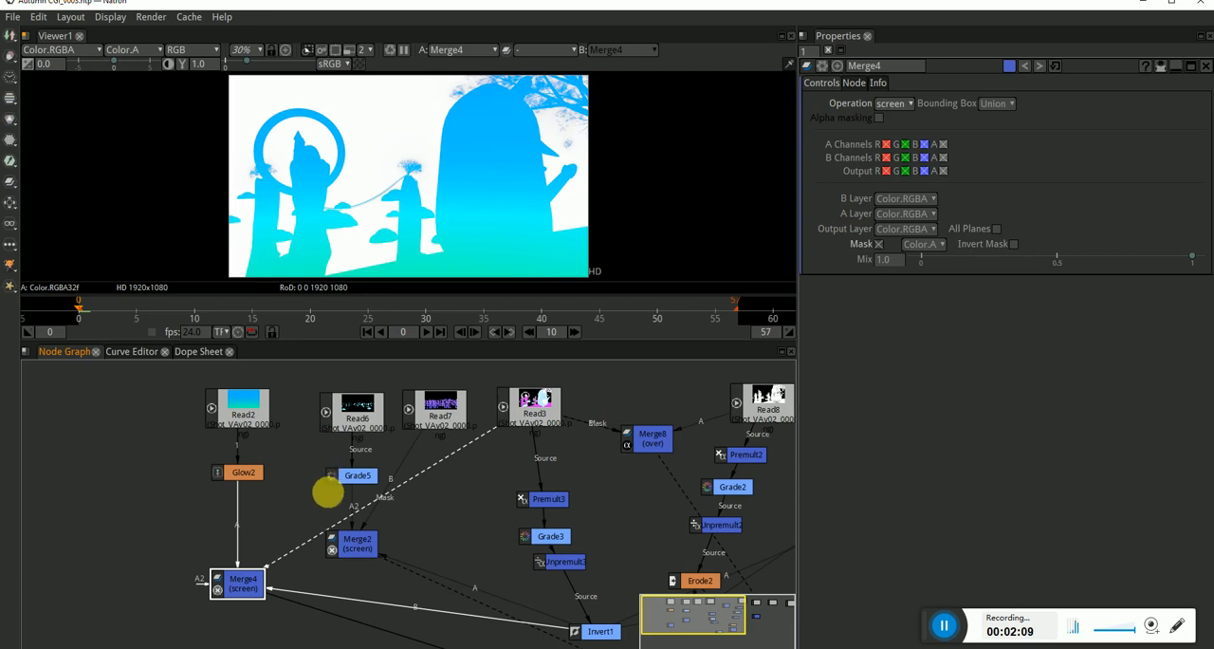
pyautogui.click(534, 435)
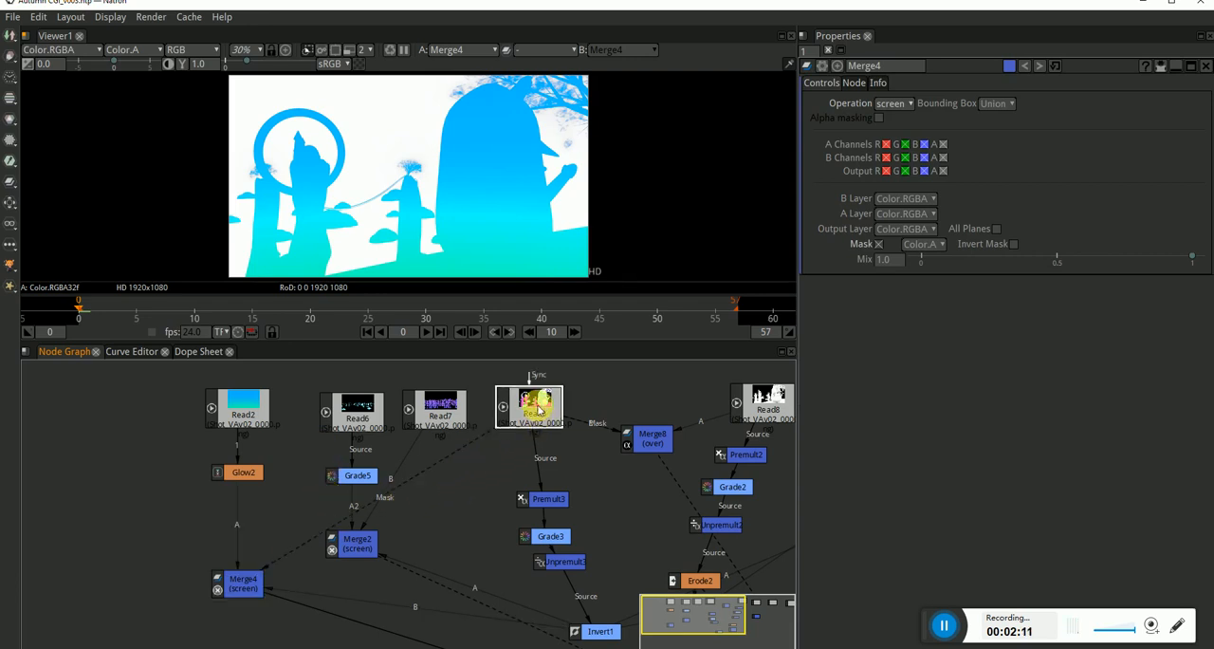
pyautogui.press('1')
pyautogui.press('a')
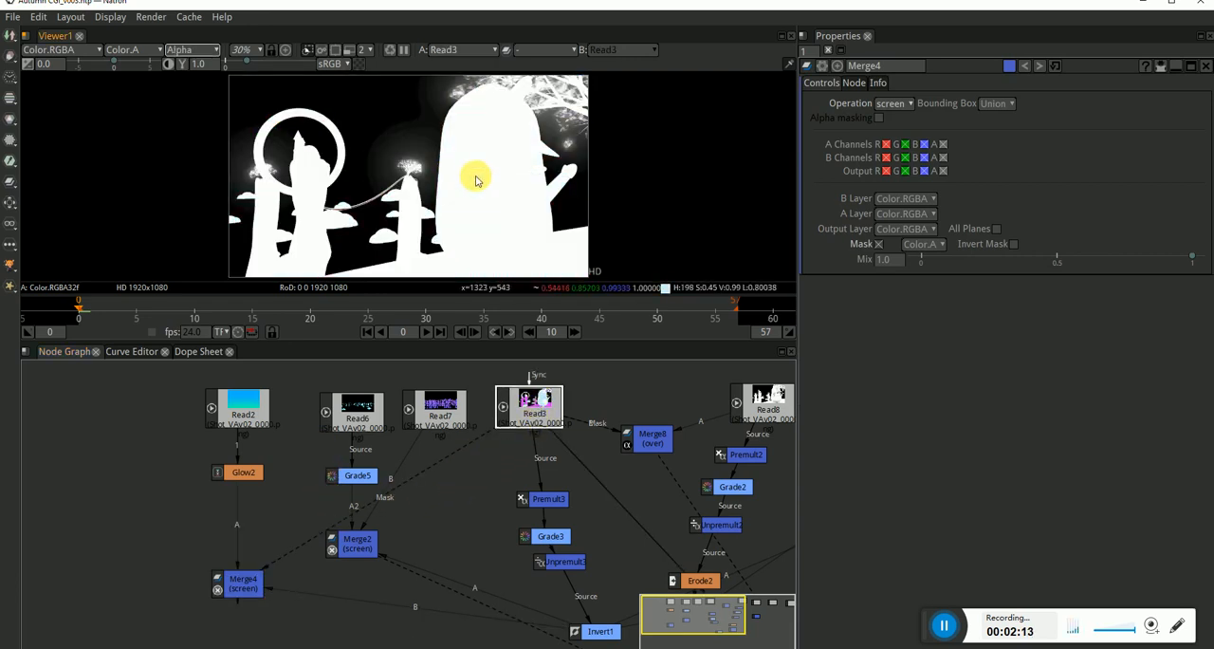
pyautogui.press('a')
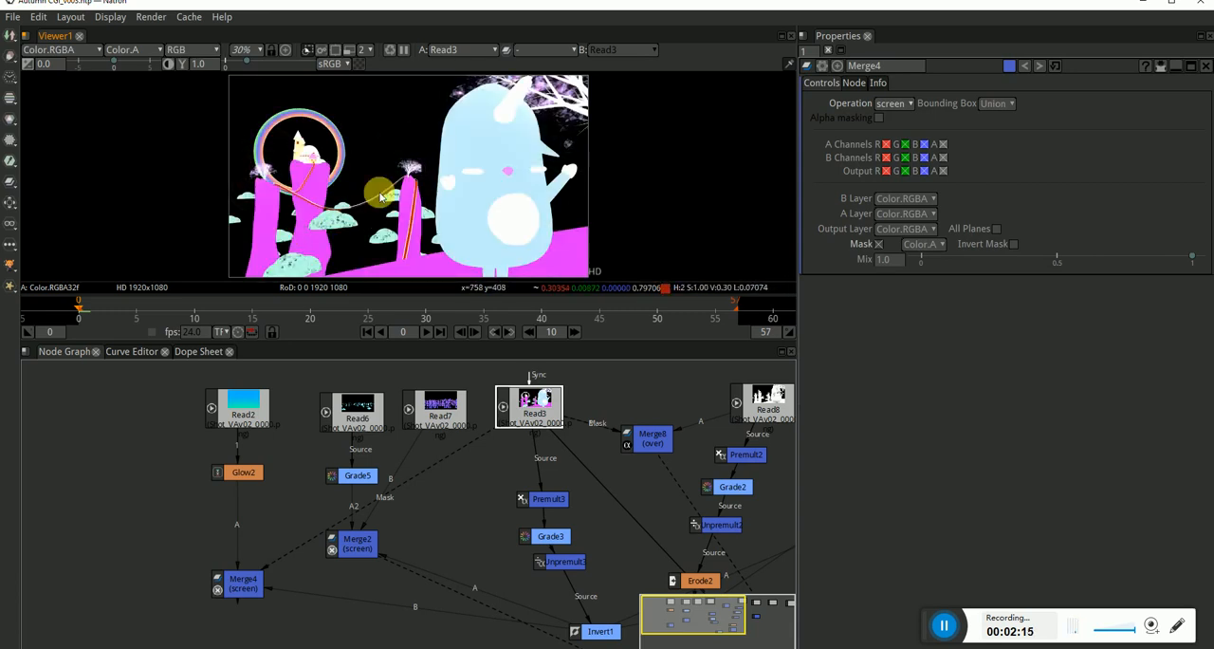
# Follow the Read3 chain that feeds Merge4, viewing the outputs of Grade3 and Invert1.
pyautogui.click(346, 585)
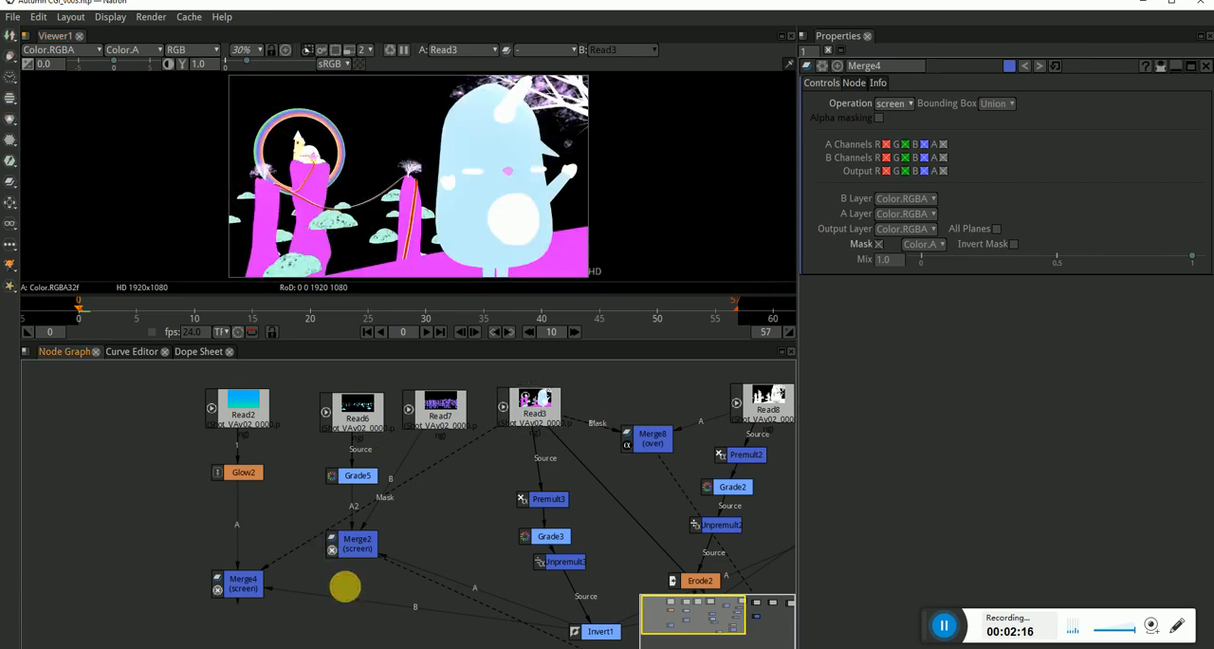
pyautogui.click(243, 586)
pyautogui.scroll(-1, 283, 634)
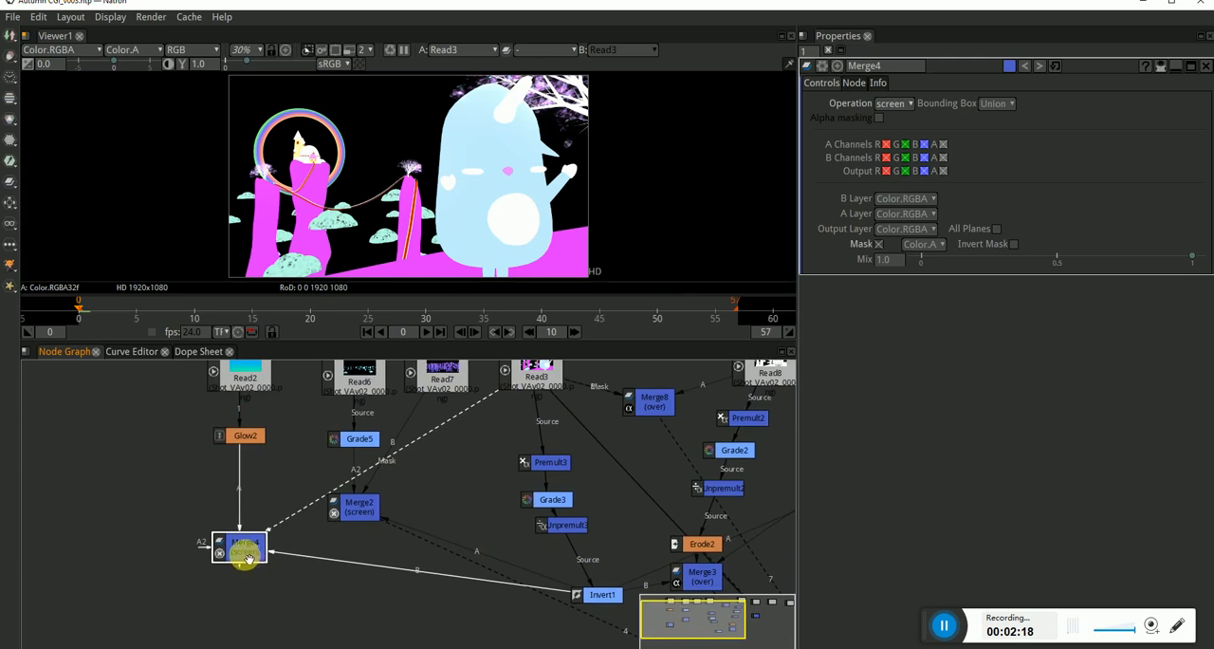
pyautogui.click(531, 376)
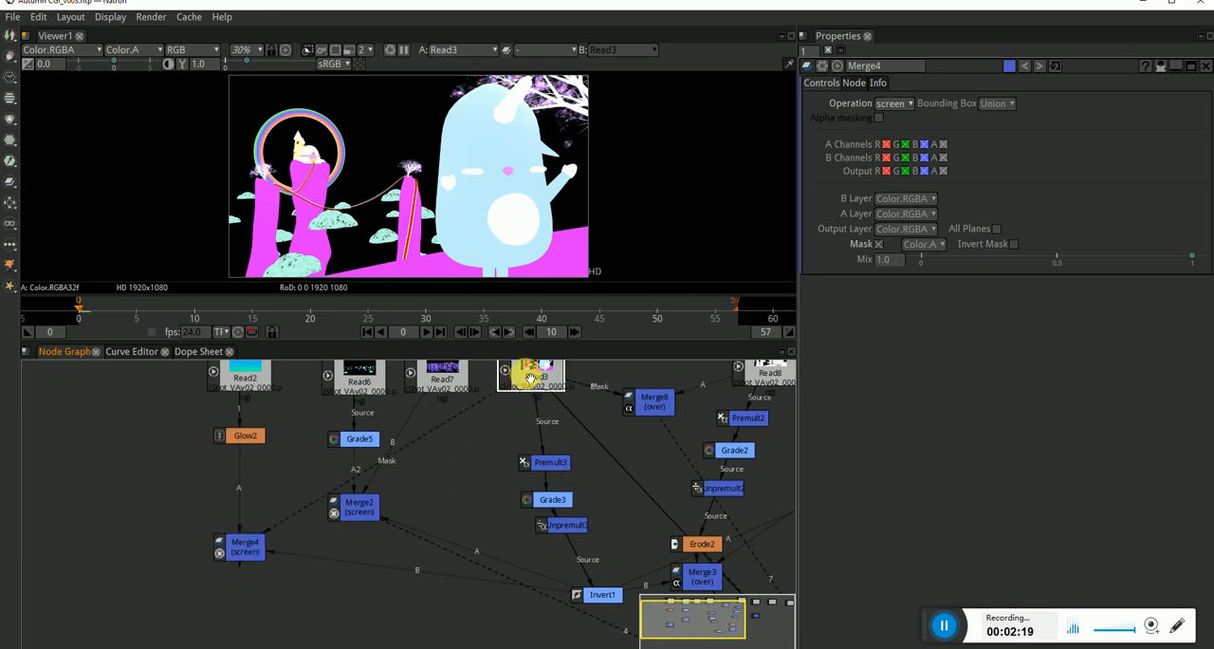
pyautogui.click(558, 465)
pyautogui.click(555, 497)
pyautogui.press('1')
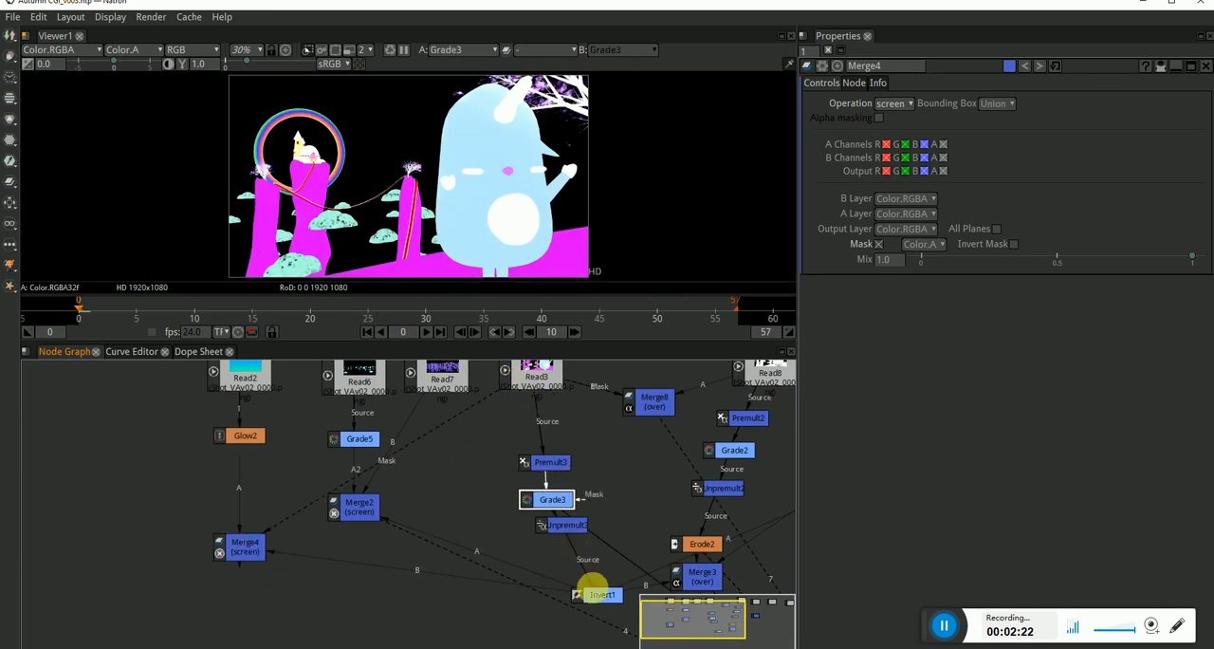
pyautogui.click(597, 594)
pyautogui.press('1')
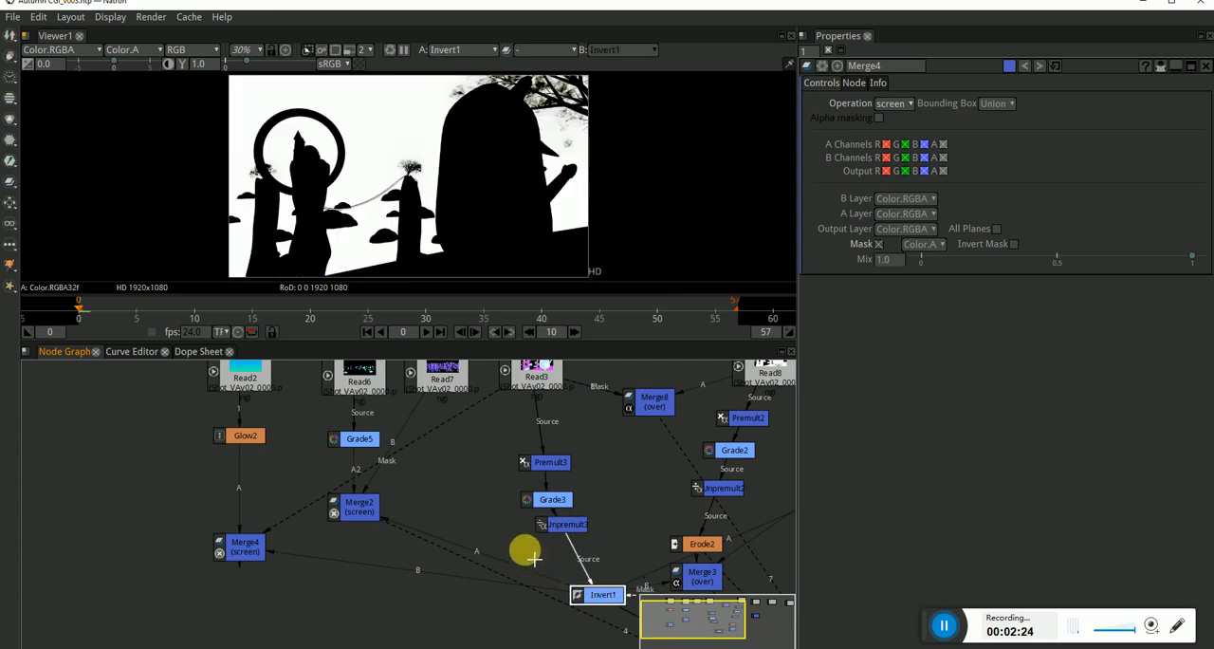
# View the outputs of Merge3 and Merge1 in the viewer.
pyautogui.click(518, 529)
pyautogui.moveTo(592, 536); pyautogui.dragTo(474, 534)
pyautogui.click(550, 432)
pyautogui.press('1')
pyautogui.click(596, 599)
pyautogui.press('1')
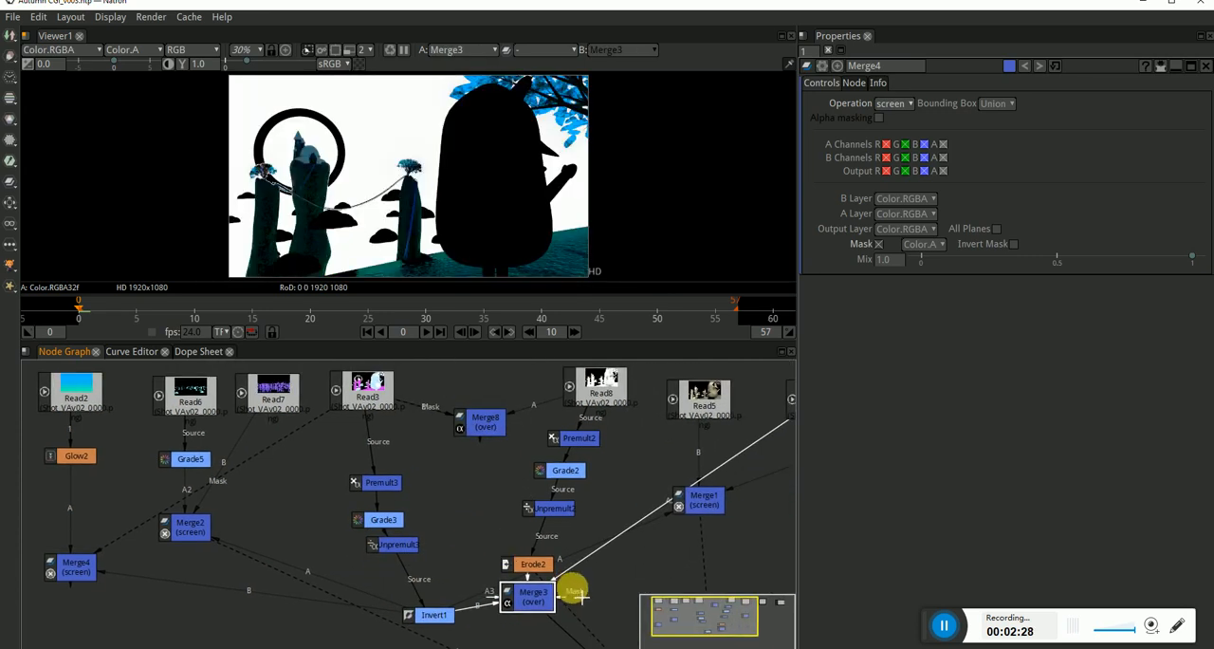
pyautogui.click(703, 500)
pyautogui.press('1')
# Move Merge8 slightly lower between the Read3 and Read8 chains.
pyautogui.scroll(-3, 645, 500)
pyautogui.moveTo(561, 498); pyautogui.dragTo(612, 523)
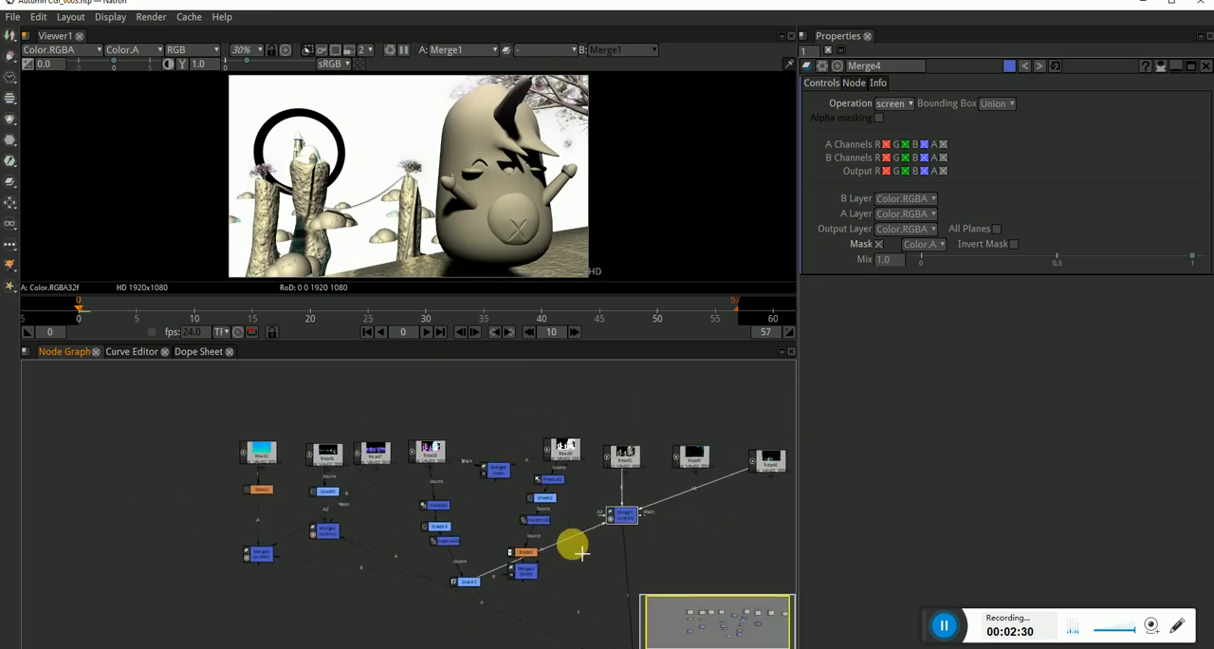
pyautogui.moveTo(465, 567); pyautogui.dragTo(495, 511)
pyautogui.moveTo(539, 418); pyautogui.dragTo(532, 433)
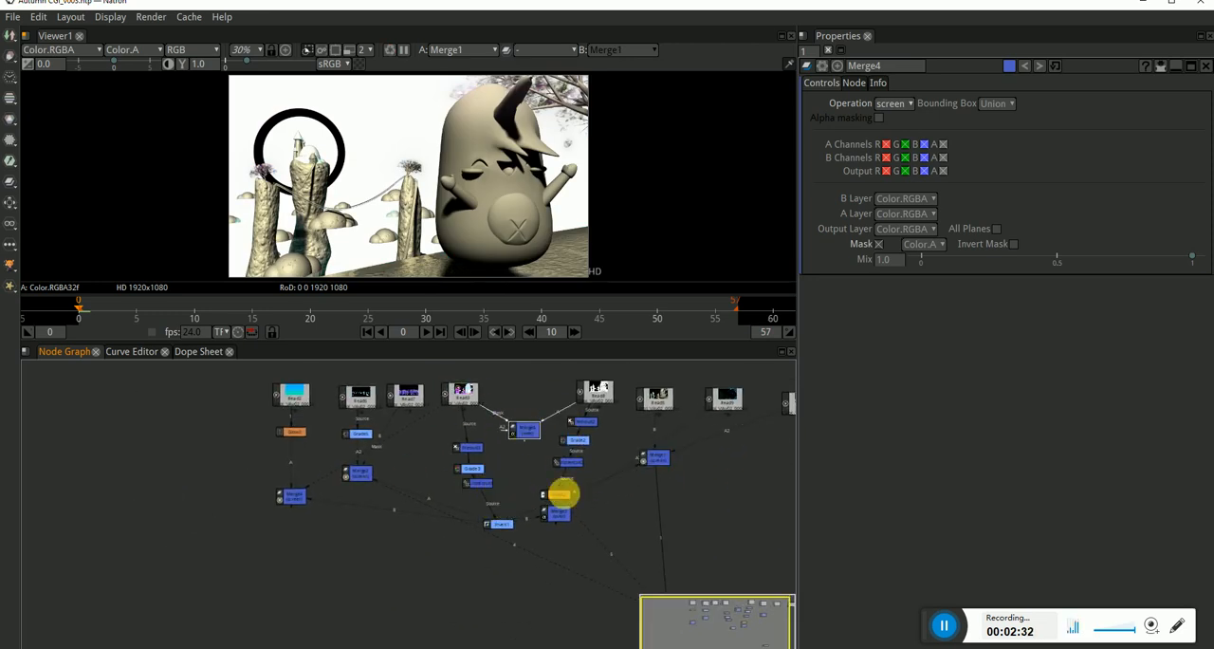
# Delete the grade, merge and other processing nodes beneath the Read3, Read8, Read5, Read9 and Read4 passes, keeping the Read nodes.
pyautogui.moveTo(656, 573); pyautogui.dragTo(382, 420)
pyautogui.scroll(-1, 641, 505)
pyautogui.press('Delete')
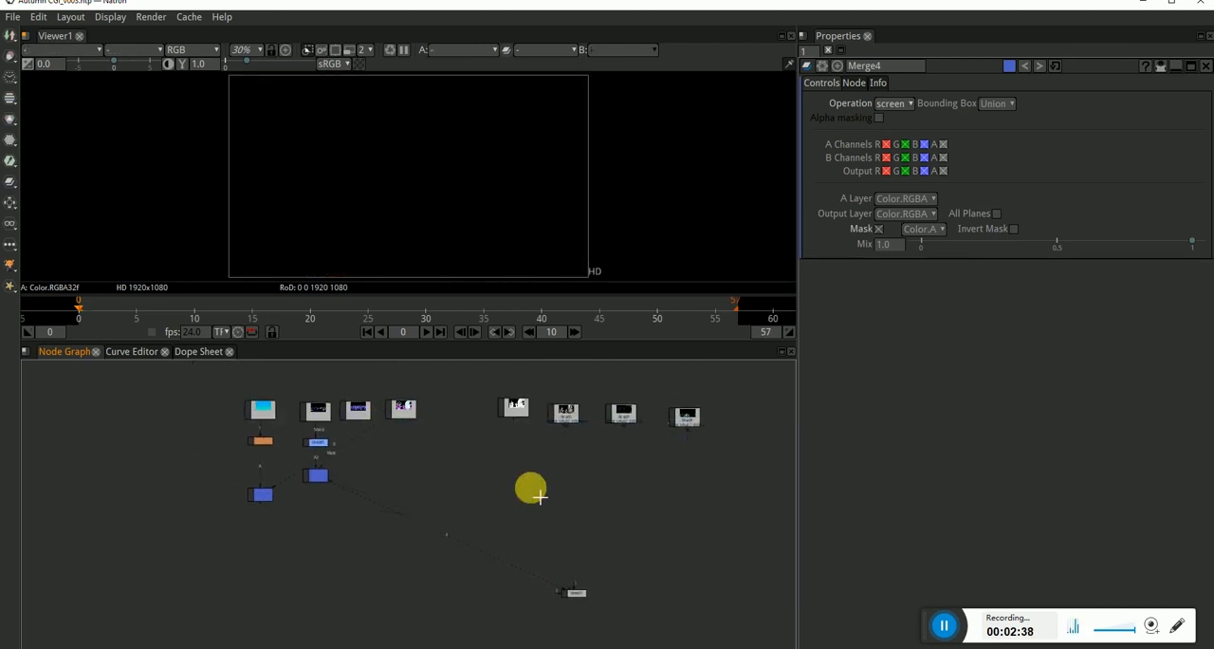
# Move Read8, Read5, Read9 and Read4 closer to Read3 so the Read nodes form an evenly spaced row.
pyautogui.moveTo(448, 488); pyautogui.dragTo(502, 487)
pyautogui.moveTo(712, 421); pyautogui.dragTo(534, 455)
pyautogui.moveTo(558, 416)
pyautogui.mouseDown()
pyautogui.moveTo(482, 419)
pyautogui.moveTo(568, 433)
pyautogui.moveTo(640, 415)
pyautogui.moveTo(537, 419)
pyautogui.moveTo(570, 414)
pyautogui.mouseUp()
pyautogui.click(519, 446)
pyautogui.click(482, 417)
pyautogui.scroll(5, 339, 469)
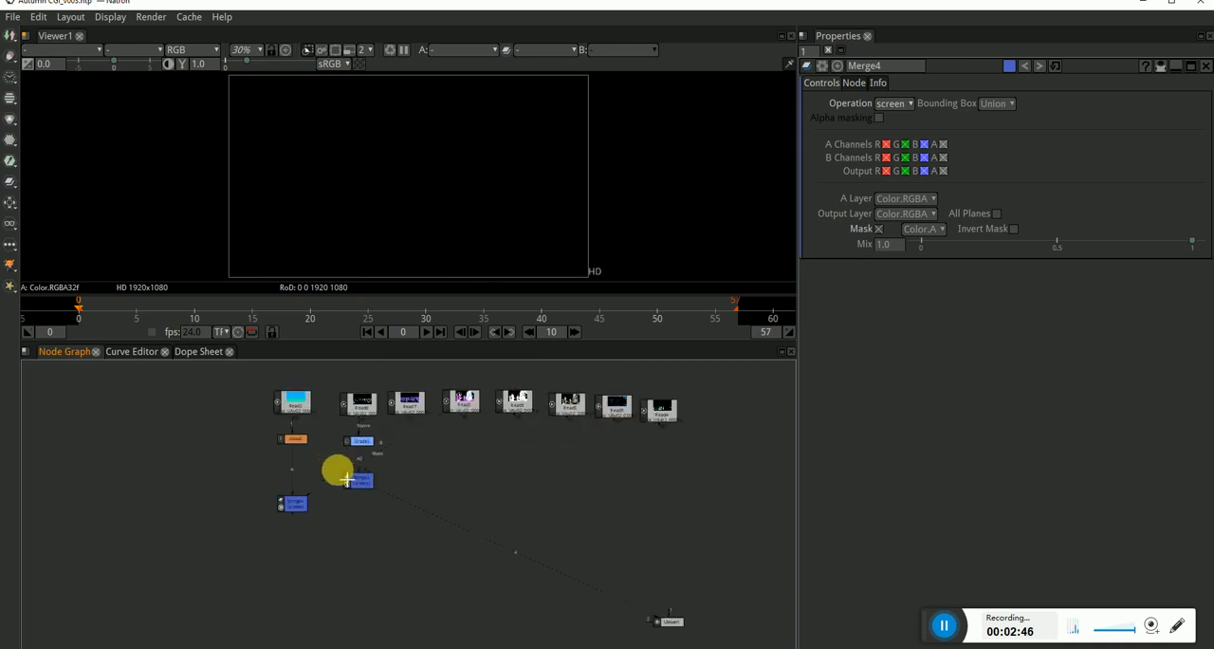
# Nudge Merge2 slightly lower and delete the Merge4 node beneath Glow2.
pyautogui.moveTo(422, 499)
pyautogui.mouseDown()
pyautogui.moveTo(442, 542)
pyautogui.moveTo(428, 543)
pyautogui.moveTo(422, 514)
pyautogui.mouseUp()
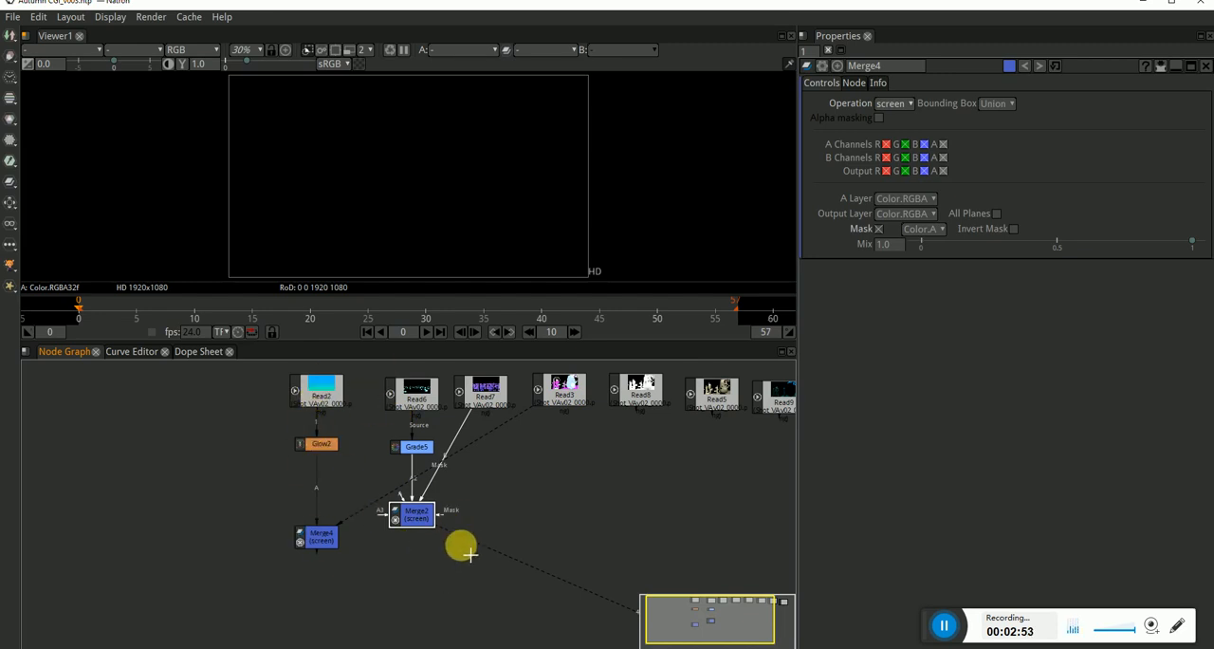
pyautogui.click(323, 536)
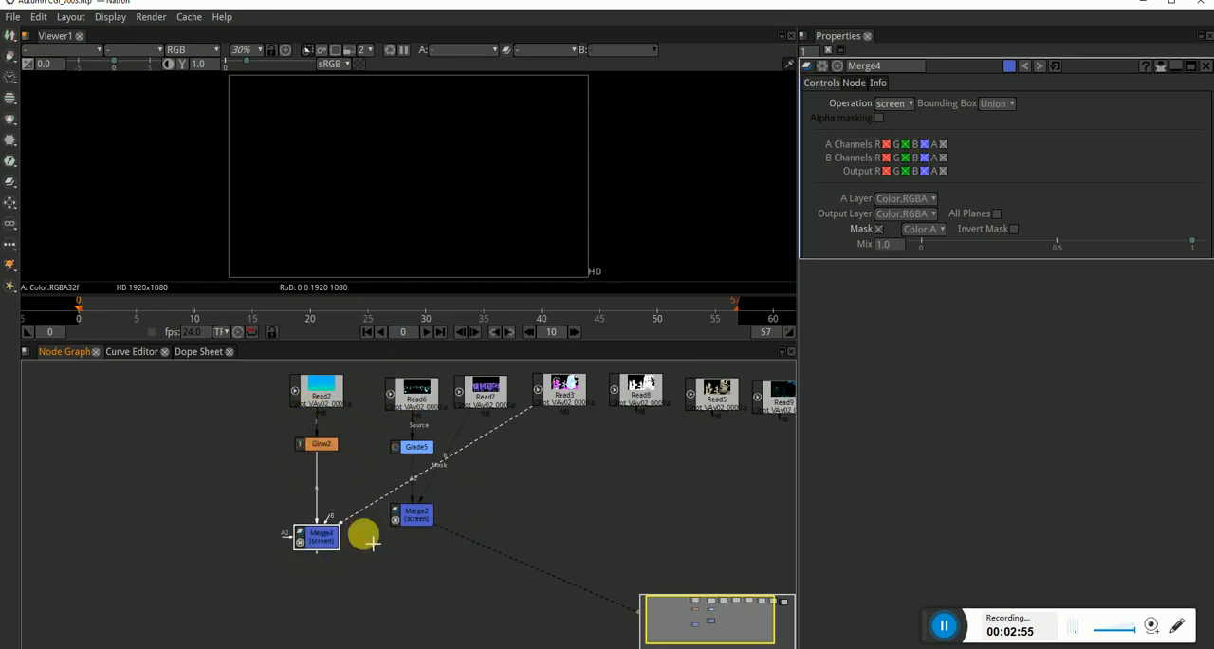
pyautogui.press('Delete')
pyautogui.click(323, 447)
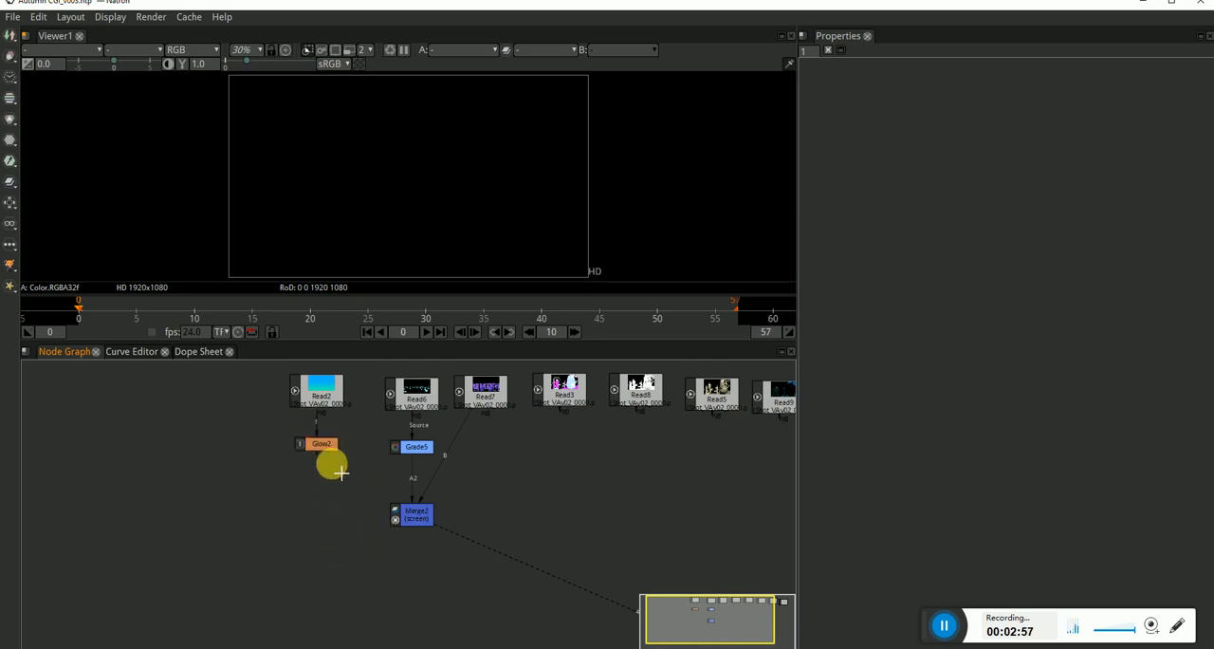
# Add an over Merge node directly below Merge2, with Merge2 as its A input and Glow2 as its B input.
pyautogui.click(344, 543)
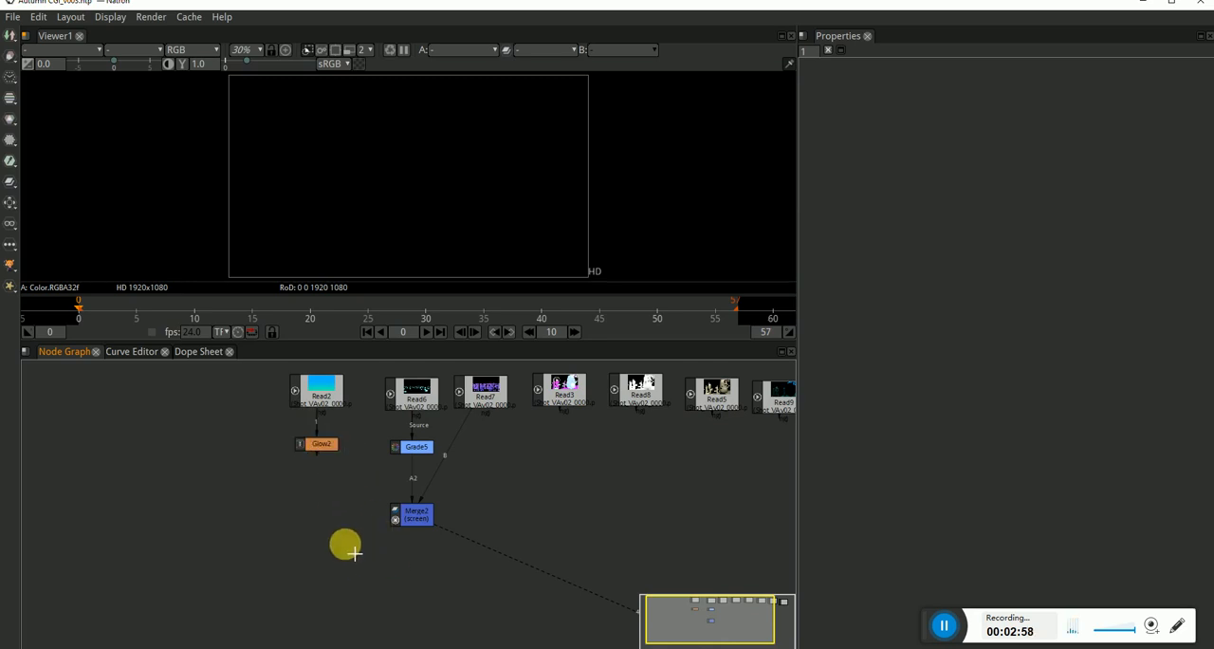
pyautogui.press('m')
pyautogui.moveTo(325, 517); pyautogui.dragTo(322, 442)
pyautogui.moveTo(337, 538); pyautogui.dragTo(417, 562)
pyautogui.click(316, 516)
pyautogui.moveTo(412, 504)
pyautogui.mouseDown()
pyautogui.moveTo(412, 482)
pyautogui.moveTo(412, 494)
pyautogui.mouseUp()
pyautogui.moveTo(412, 562); pyautogui.dragTo(413, 542)
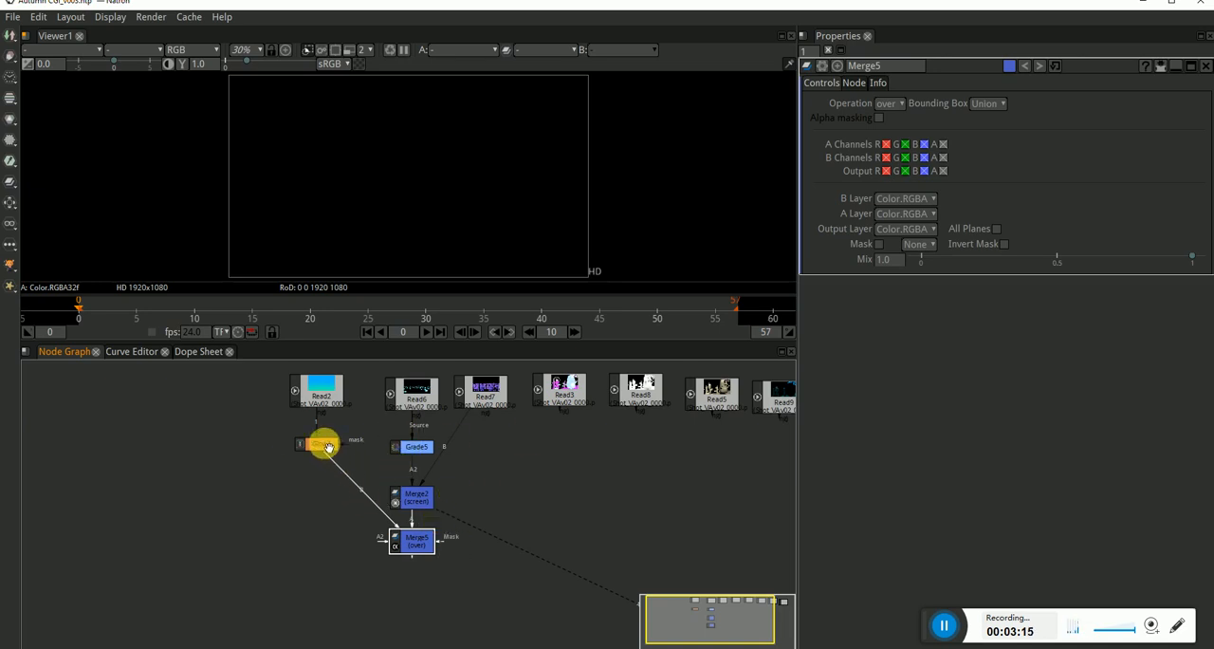
# Move Glow2 down level with Merge5 so the two nodes connect in a straight horizontal line.
pyautogui.moveTo(321, 443); pyautogui.dragTo(328, 537)
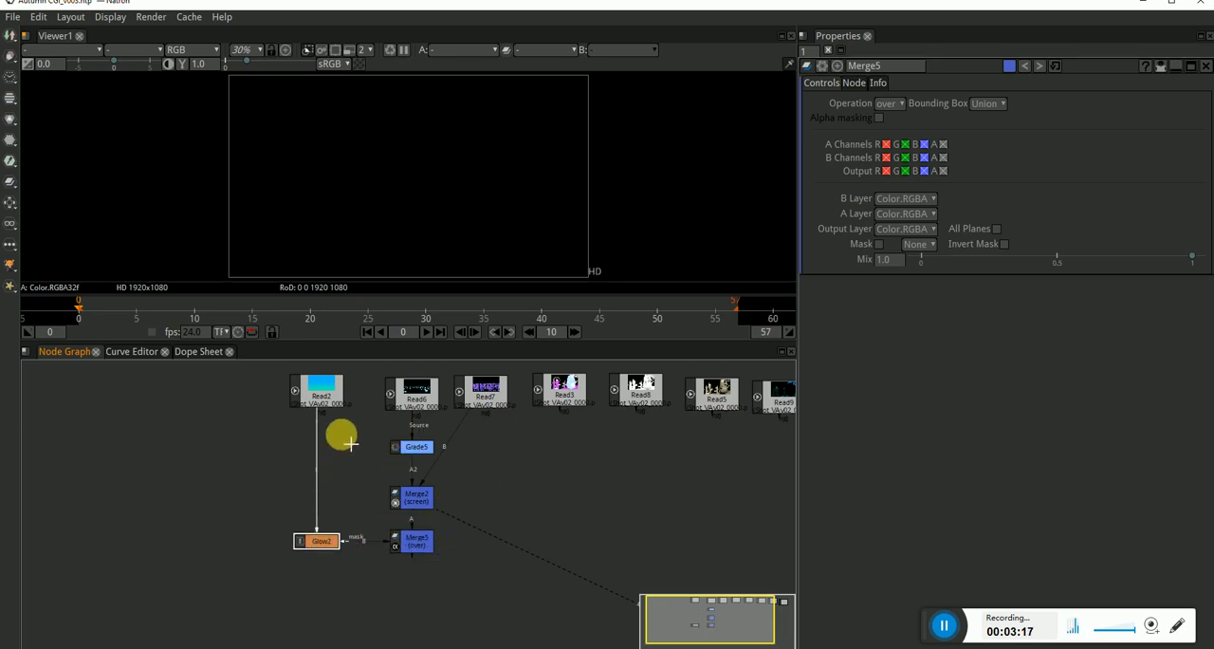
pyautogui.click(339, 475)
pyautogui.scroll(-2, 398, 583)
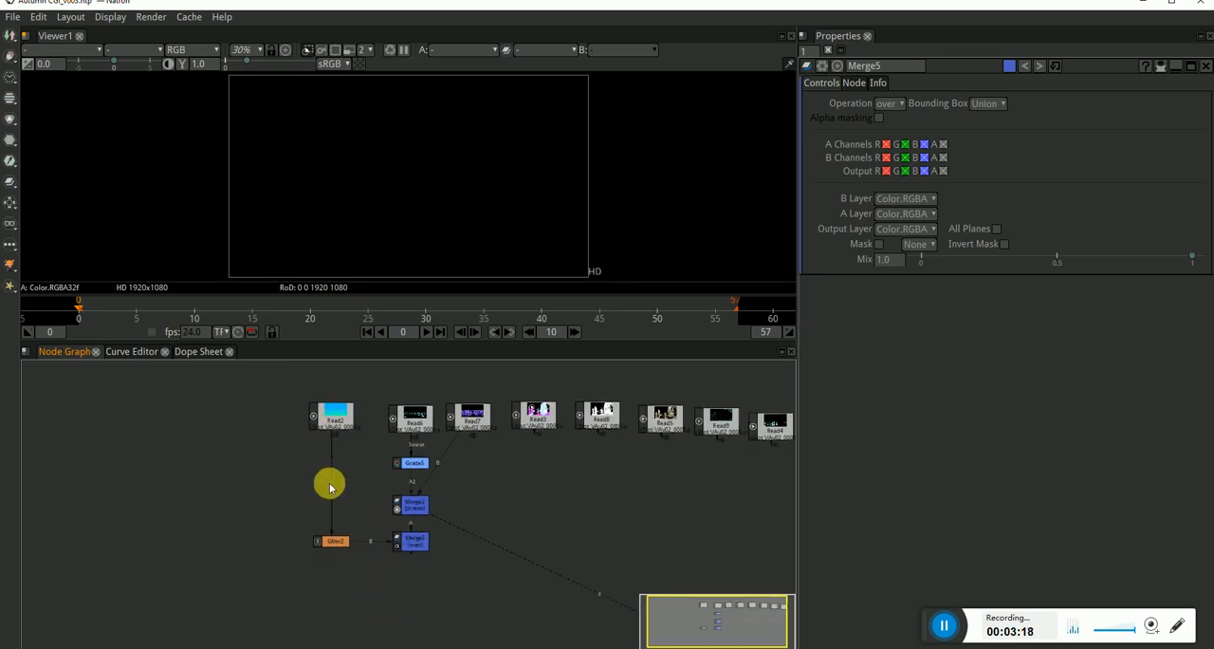
pyautogui.scroll(1, 415, 546)
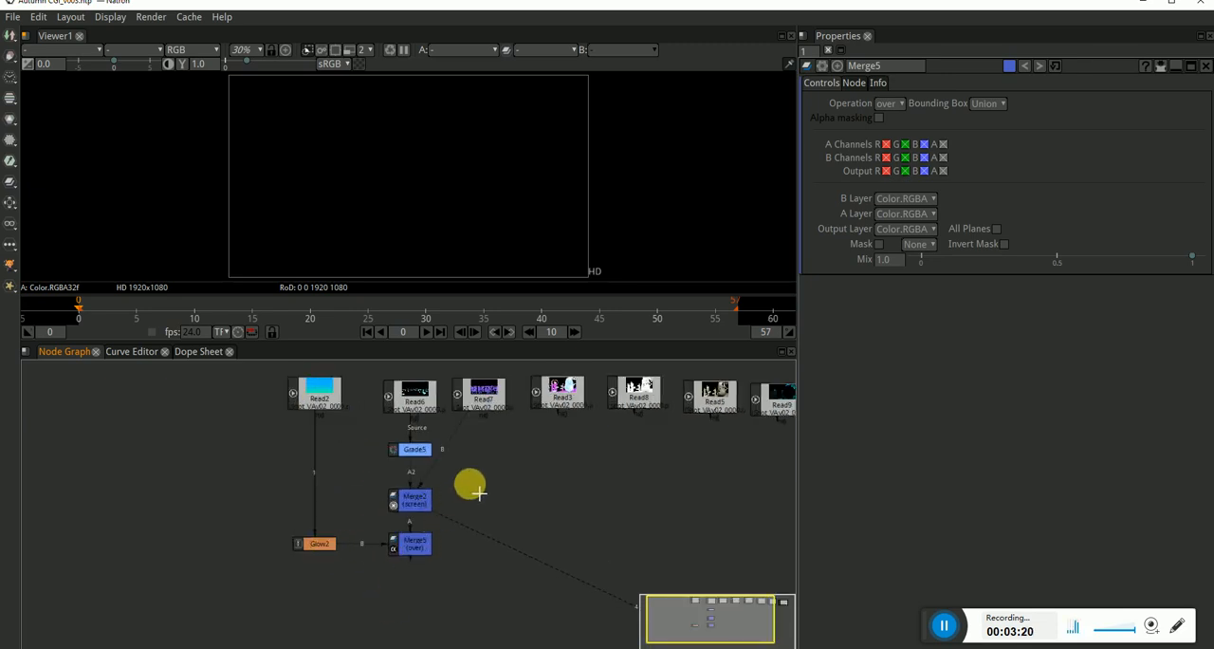
# Insert a dot on the Read7-to-Merge2 connection and place it below Read7, level with Merge2, for a right-angled bend.
pyautogui.click(412, 547)
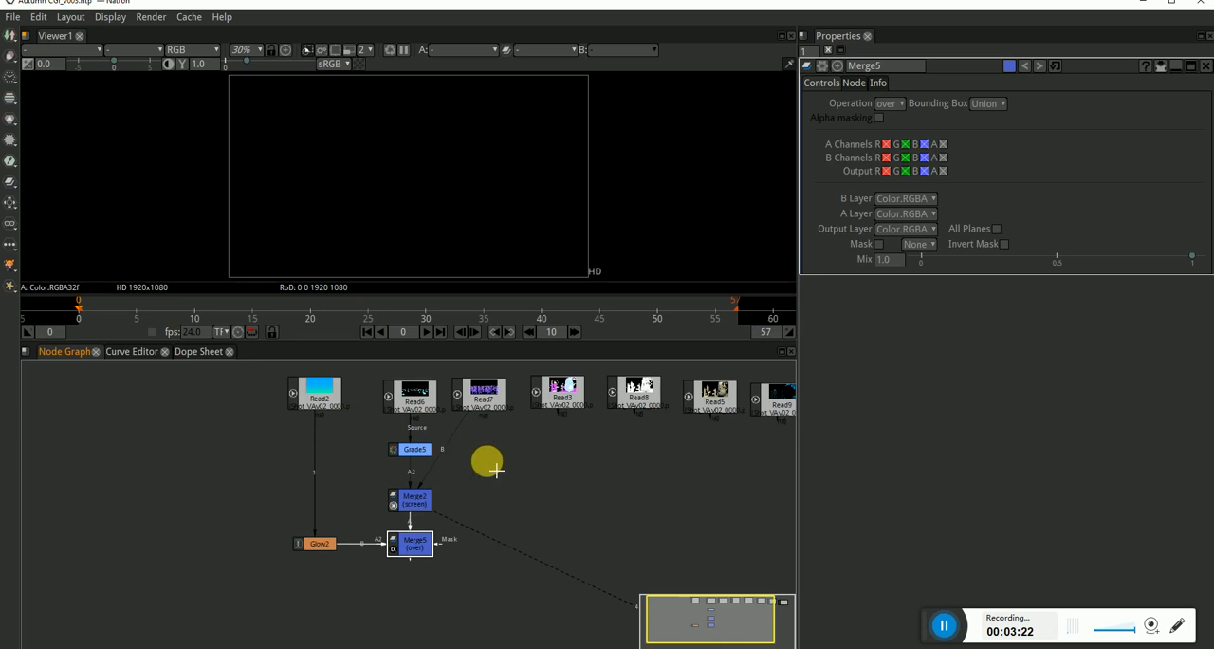
pyautogui.scroll(1, 489, 457)
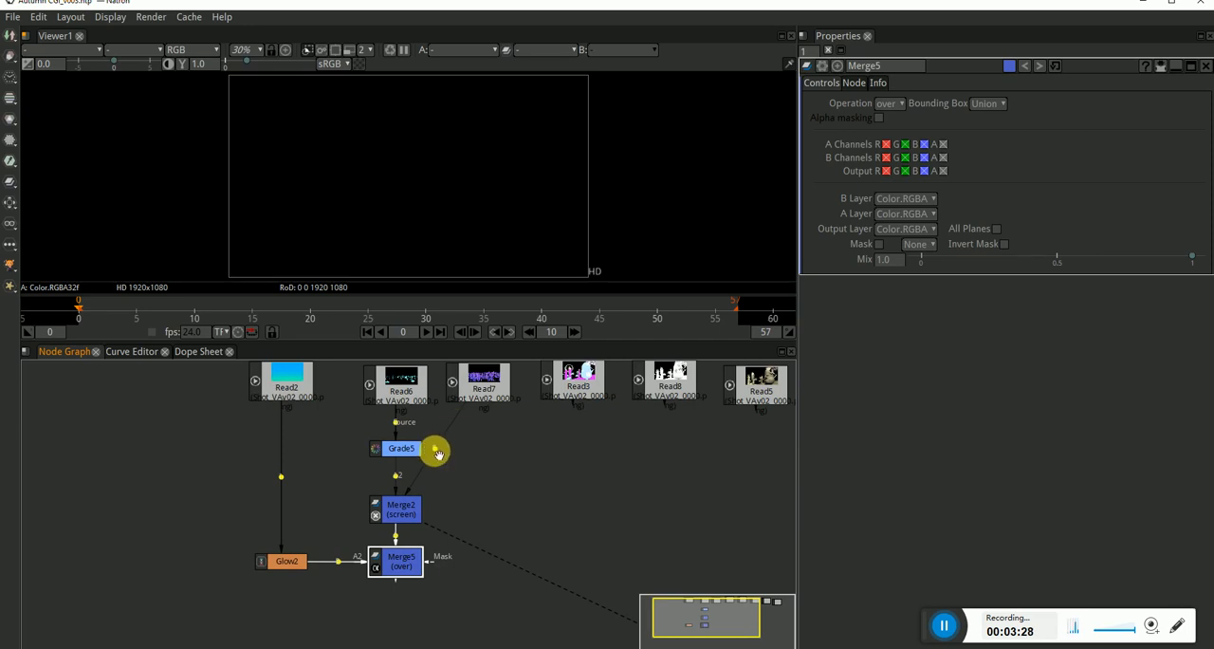
pyautogui.click(442, 460)
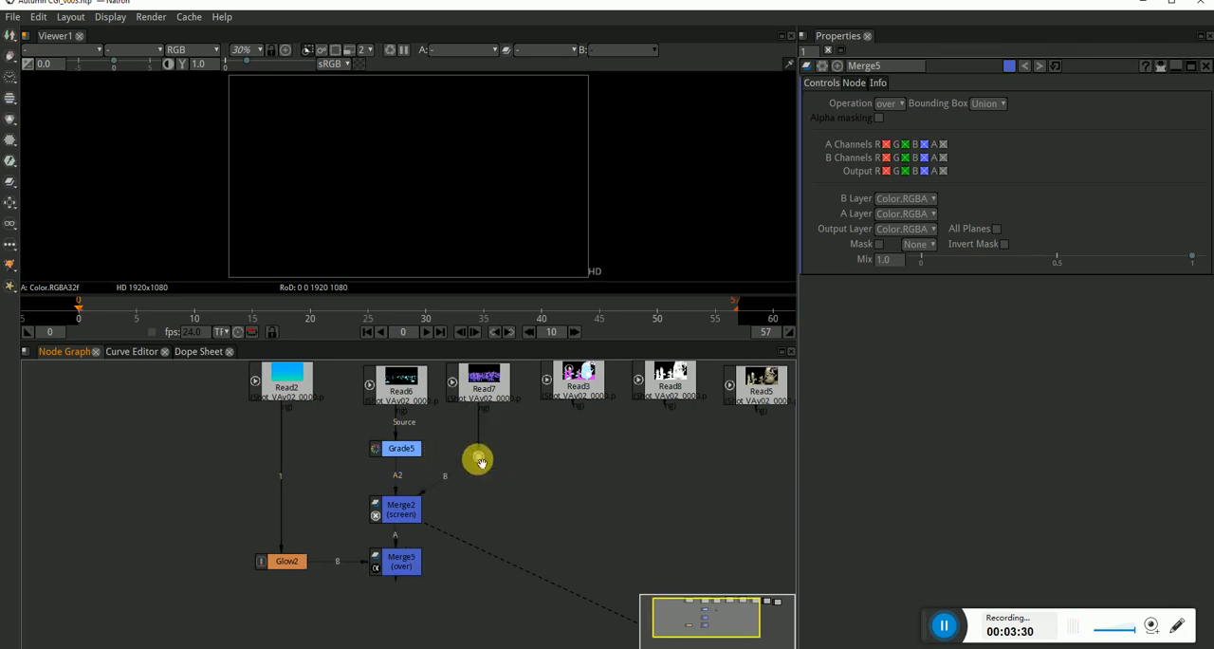
pyautogui.moveTo(481, 462); pyautogui.dragTo(488, 486)
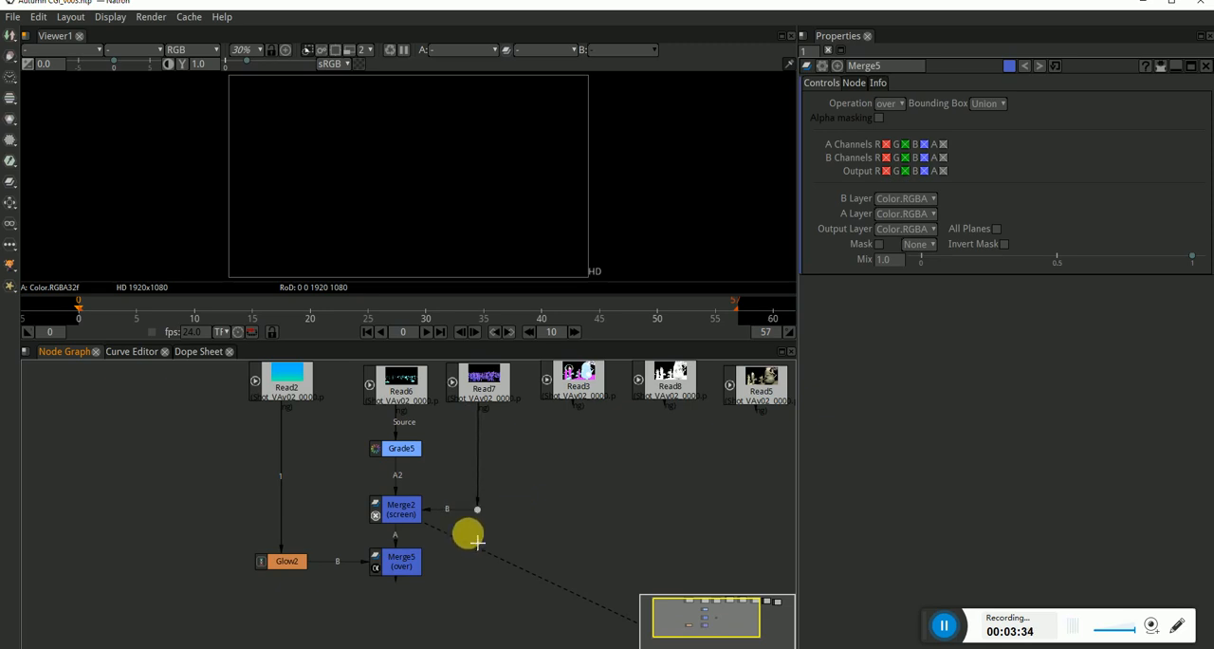
pyautogui.scroll(-1, 453, 514)
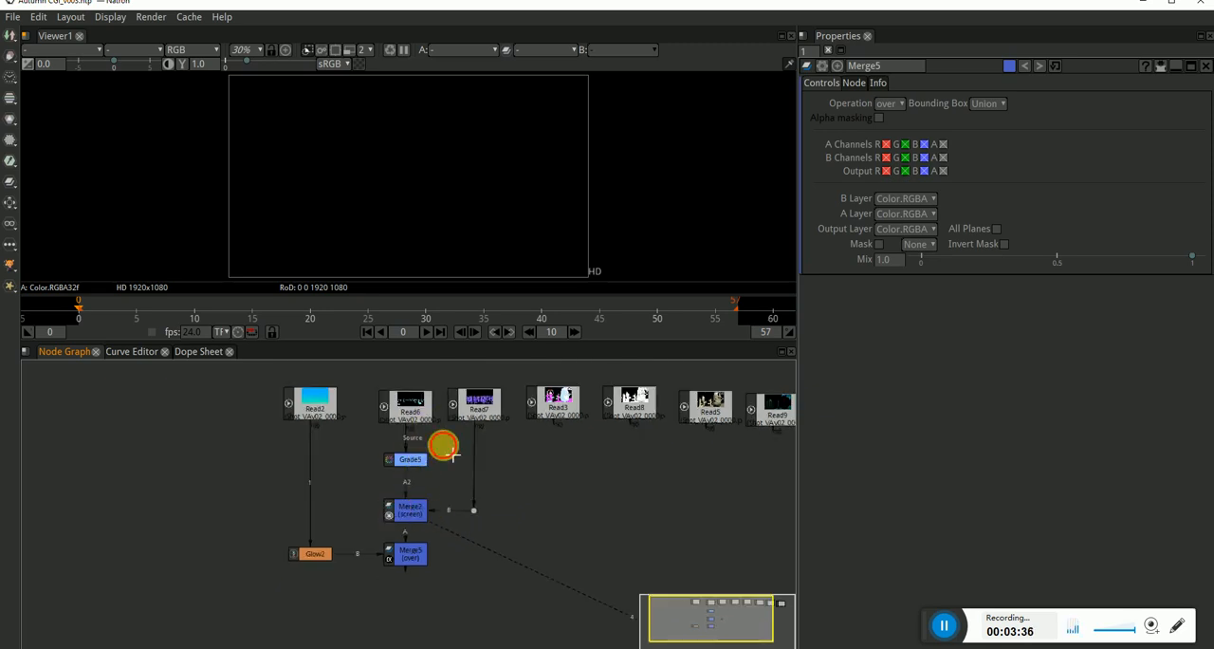
# View the outputs of Read6, Grade5, Merge2 and Merge5 in turn in the viewer.
pyautogui.click(406, 403)
pyautogui.press('1')
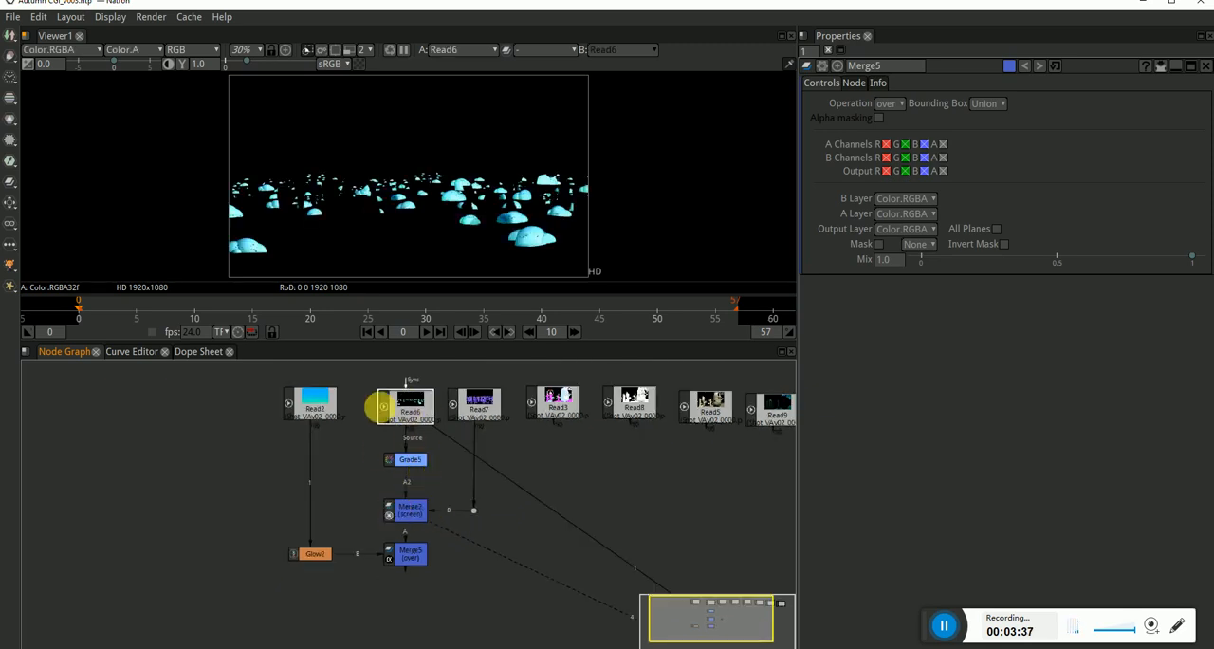
pyautogui.click(417, 470)
pyautogui.press('1')
pyautogui.scroll(1, 500, 230)
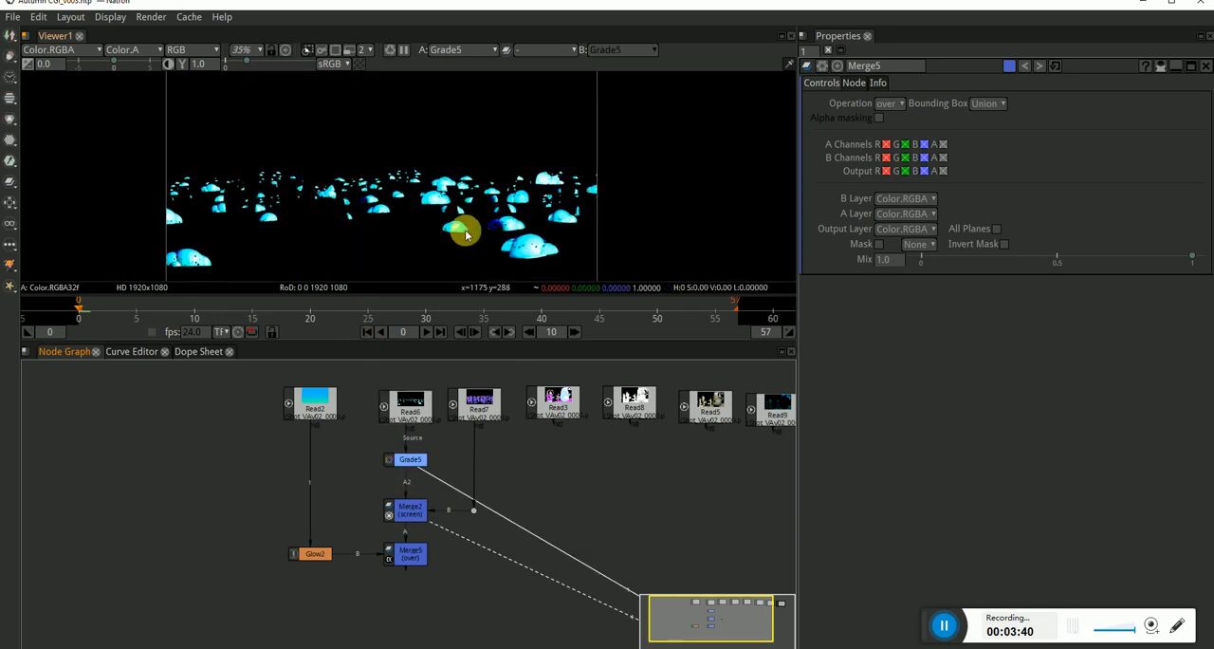
pyautogui.click(410, 519)
pyautogui.press('1')
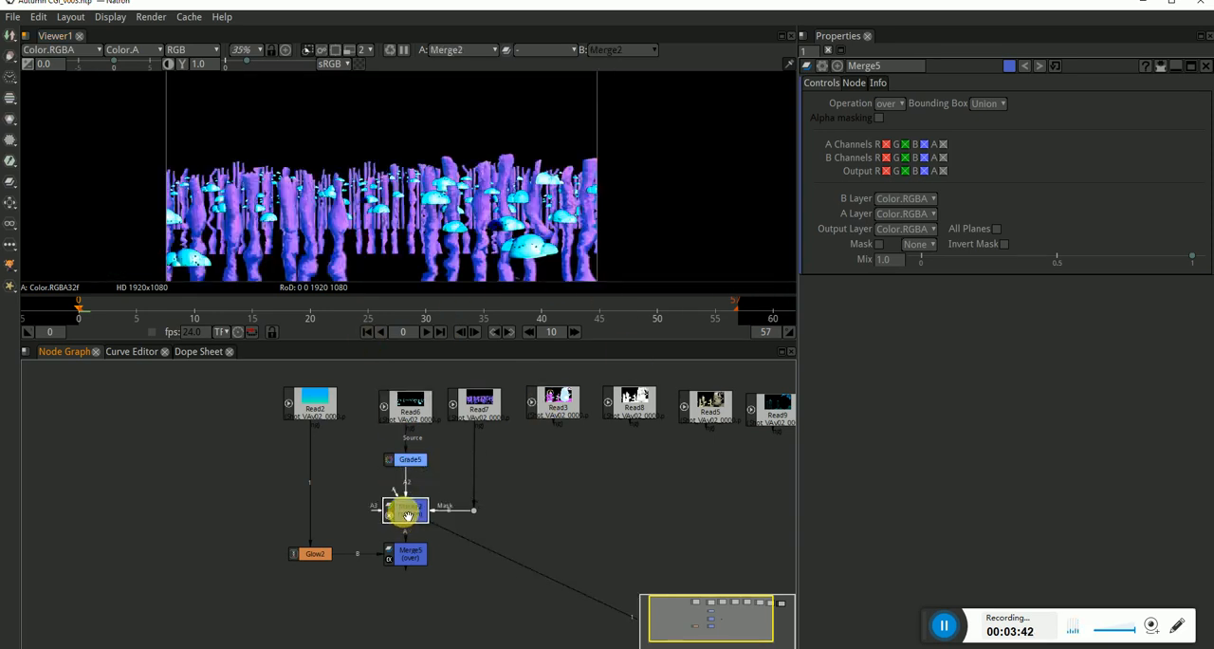
pyautogui.click(417, 562)
pyautogui.press('1')
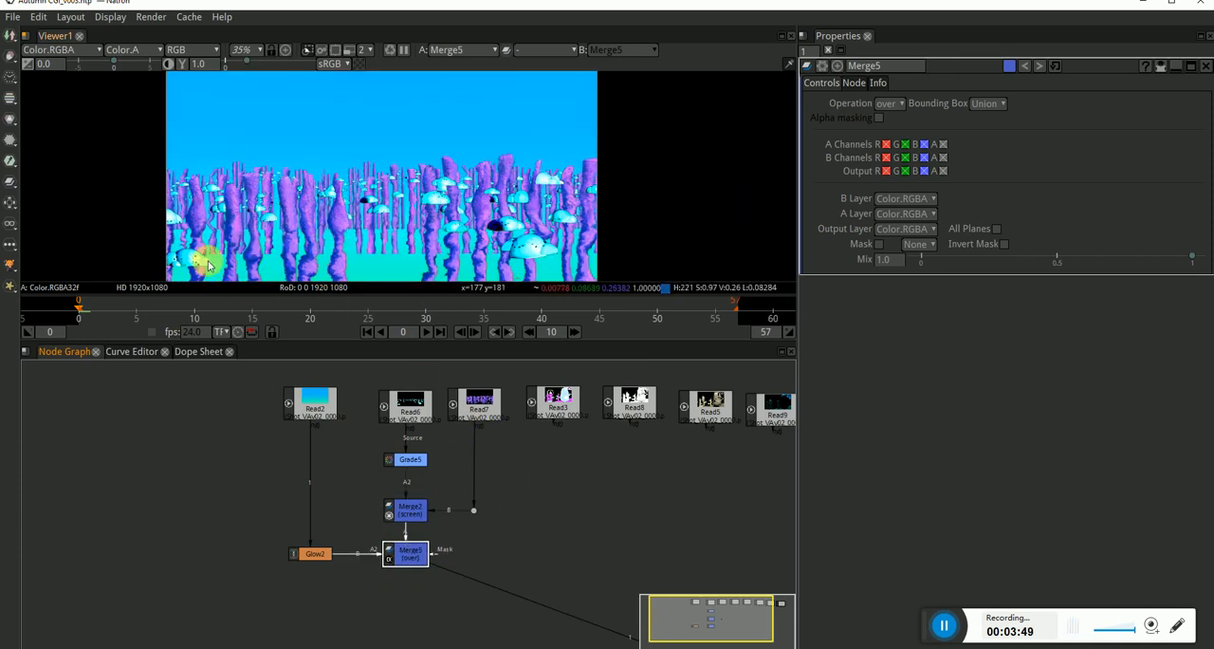
# Inspect the dark mushroom areas of Merge5's output up close, temporarily raising the viewer gamma to about 2.73 and resetting it to 1.0.
pyautogui.scroll(10, 507, 223)
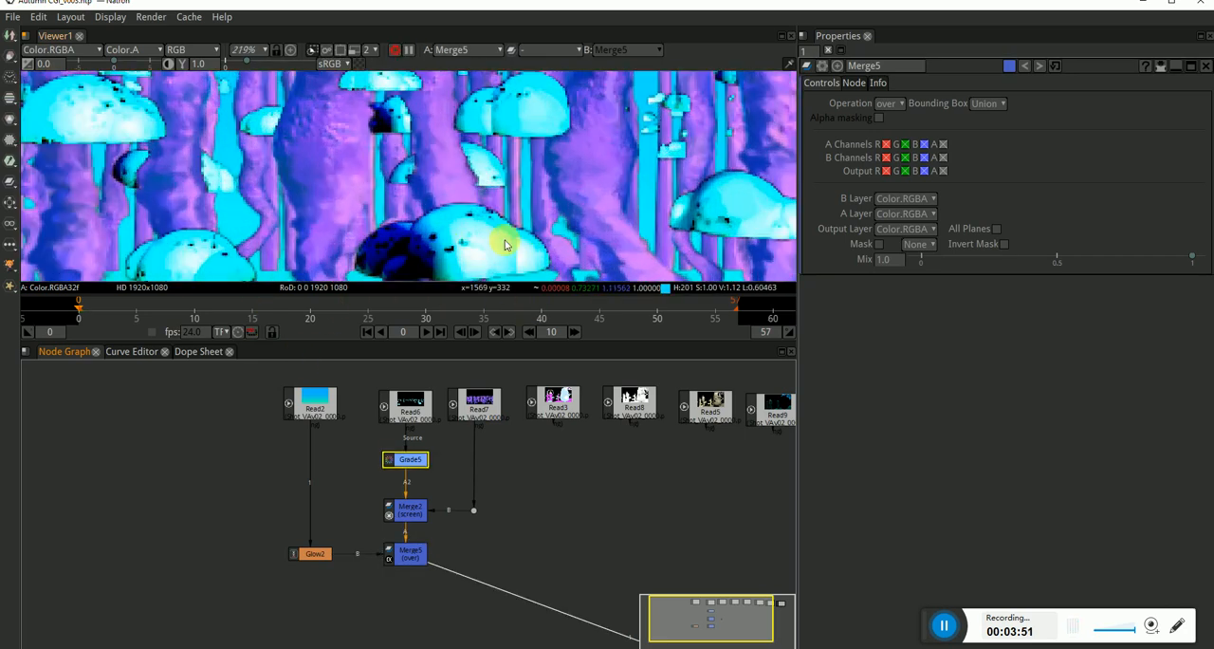
pyautogui.scroll(3, 510, 181)
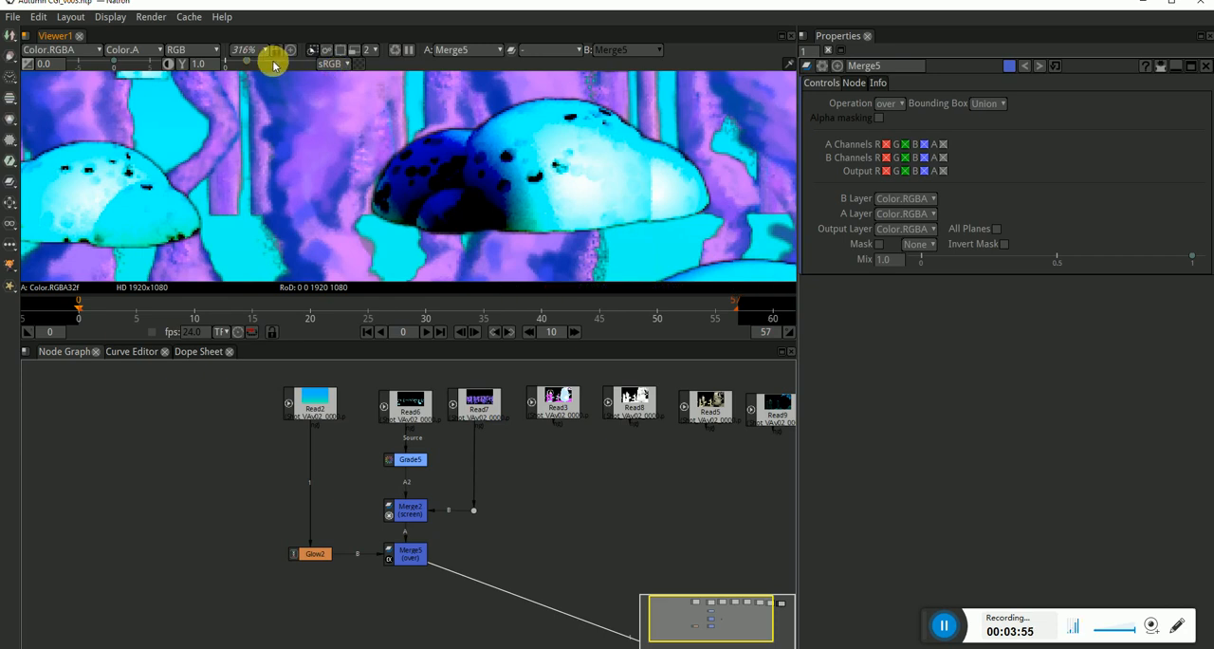
pyautogui.moveTo(276, 60); pyautogui.dragTo(282, 60)
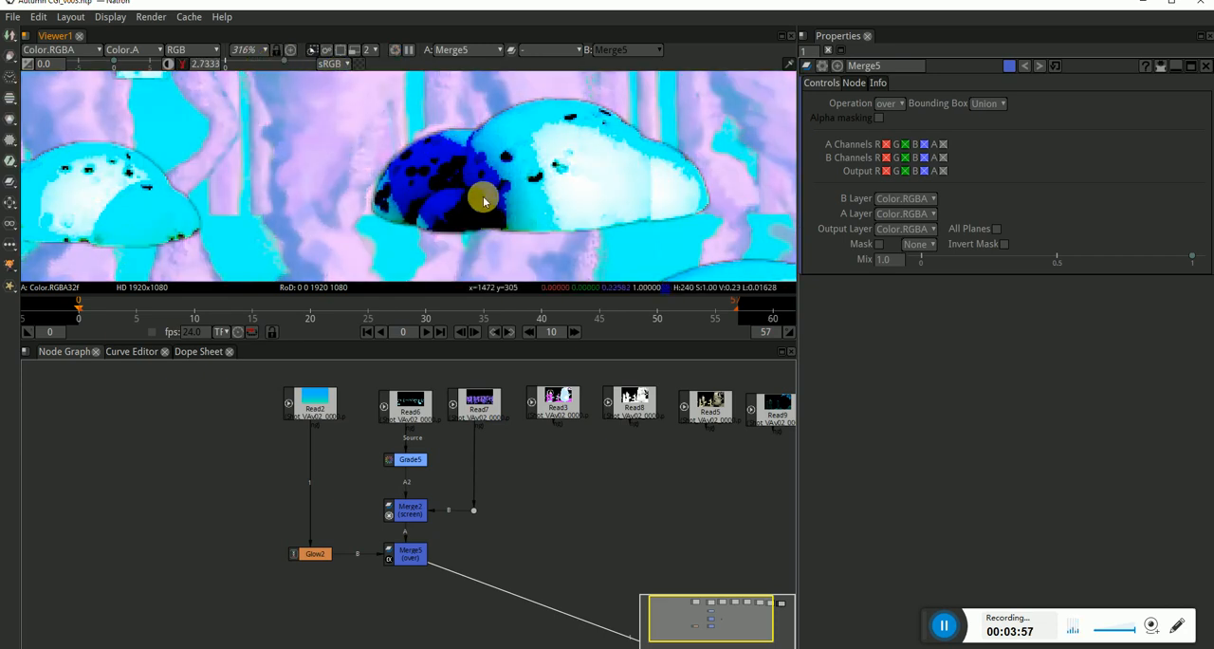
pyautogui.click(180, 64)
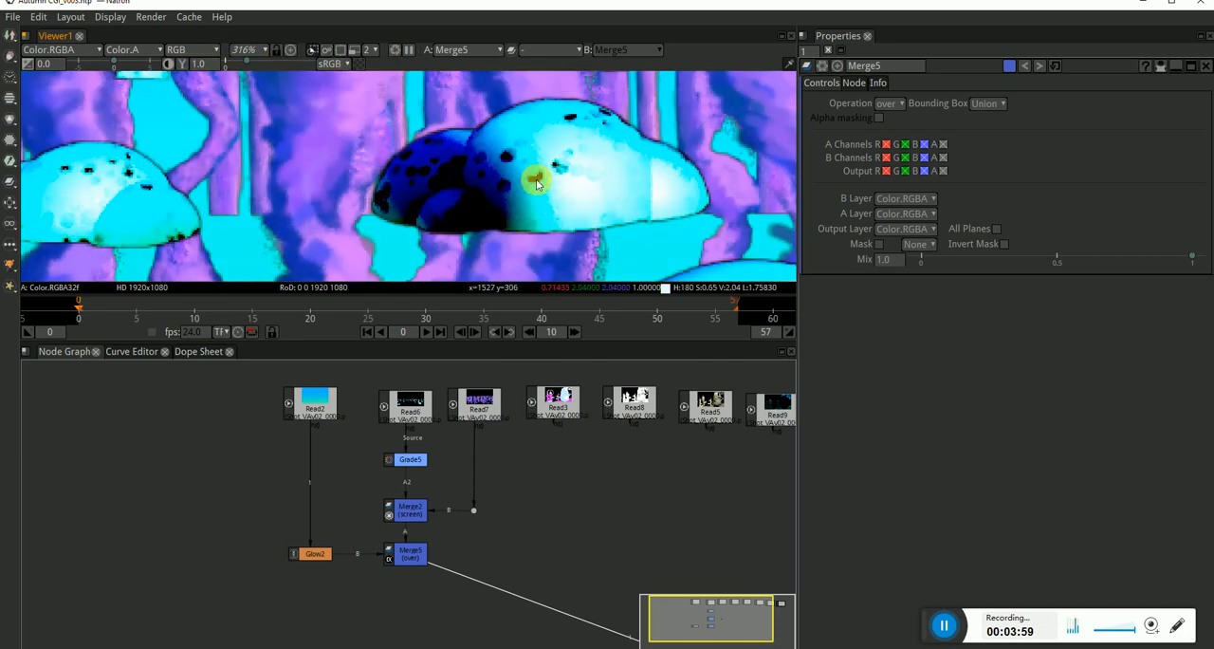
pyautogui.scroll(-10, 504, 179)
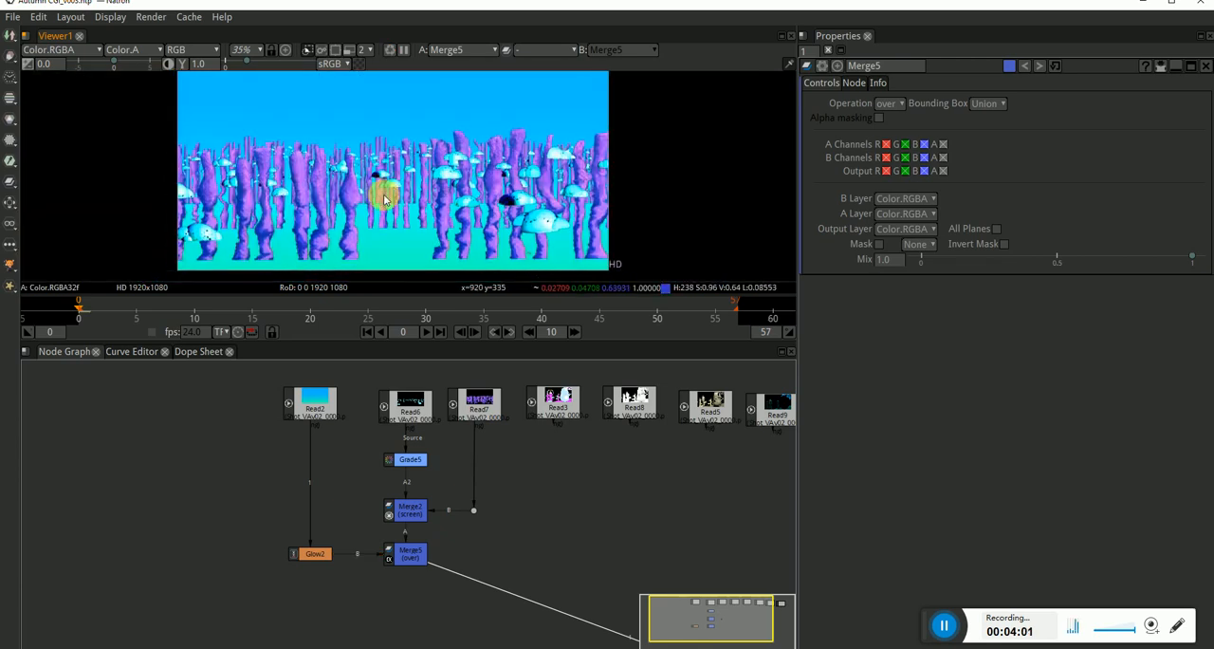
pyautogui.scroll(-4, 510, 124)
pyautogui.moveTo(468, 184); pyautogui.dragTo(459, 154)
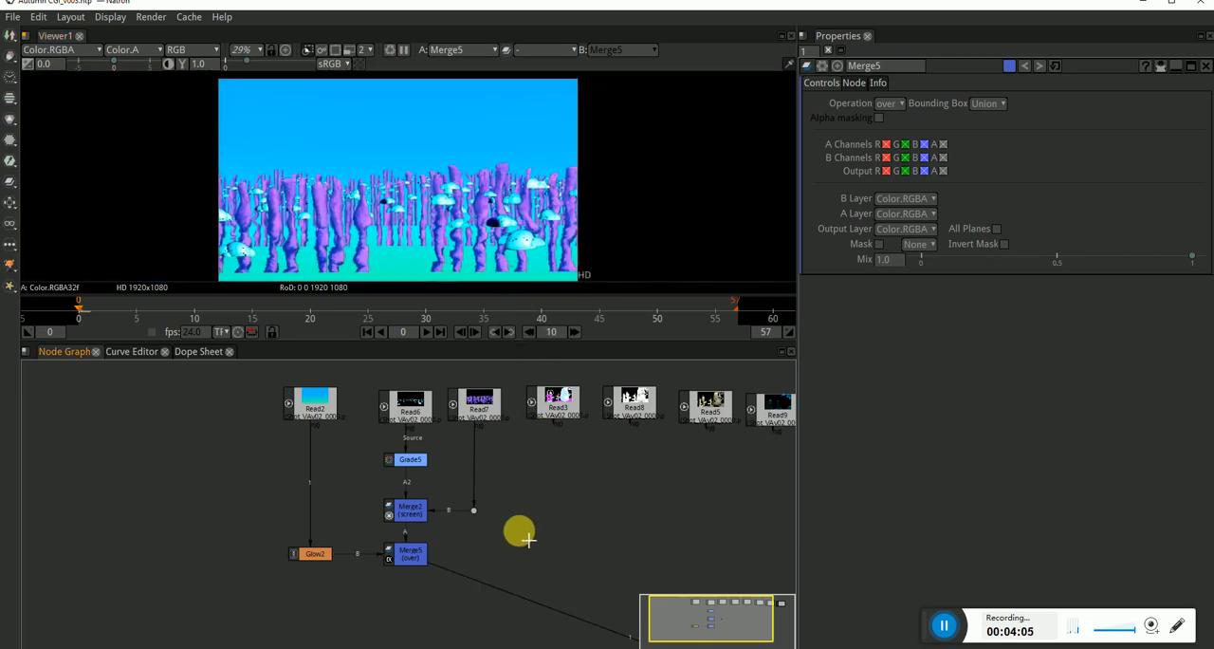
# Add a Backdrop around the Read2, Read6 and Read7 branch, including Glow2, Grade5, Merge2 and Merge5.
pyautogui.moveTo(569, 541); pyautogui.dragTo(527, 538)
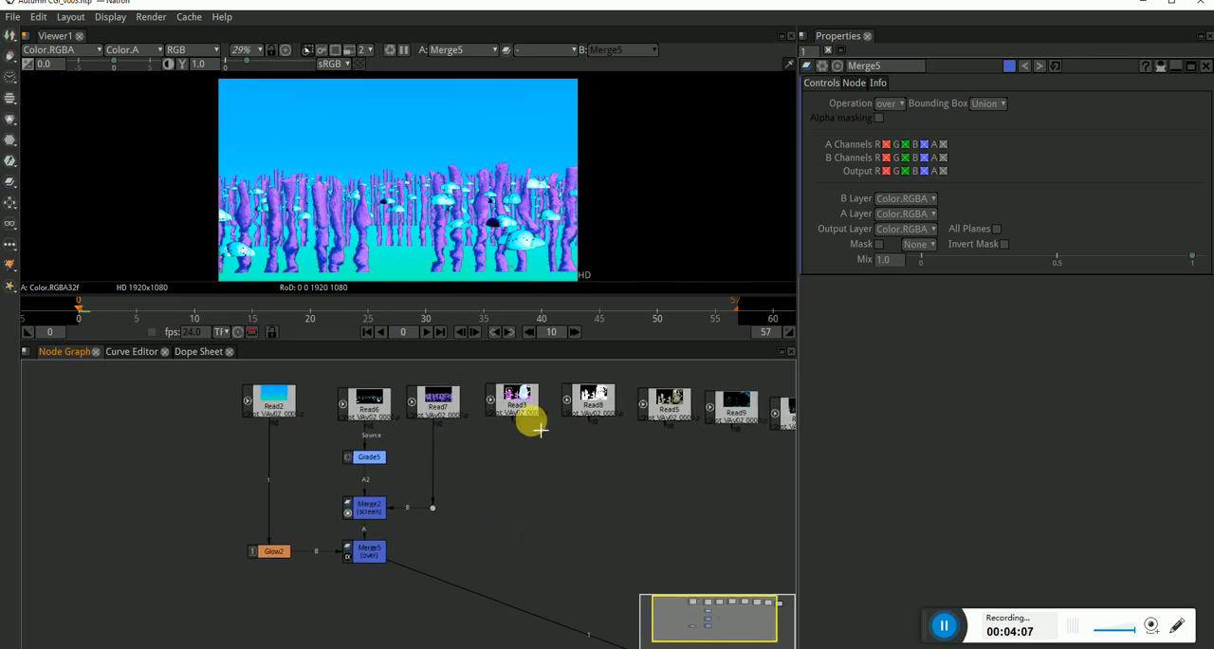
pyautogui.moveTo(523, 417); pyautogui.dragTo(533, 465)
pyautogui.moveTo(479, 381); pyautogui.dragTo(235, 596)
pyautogui.press('Tab')
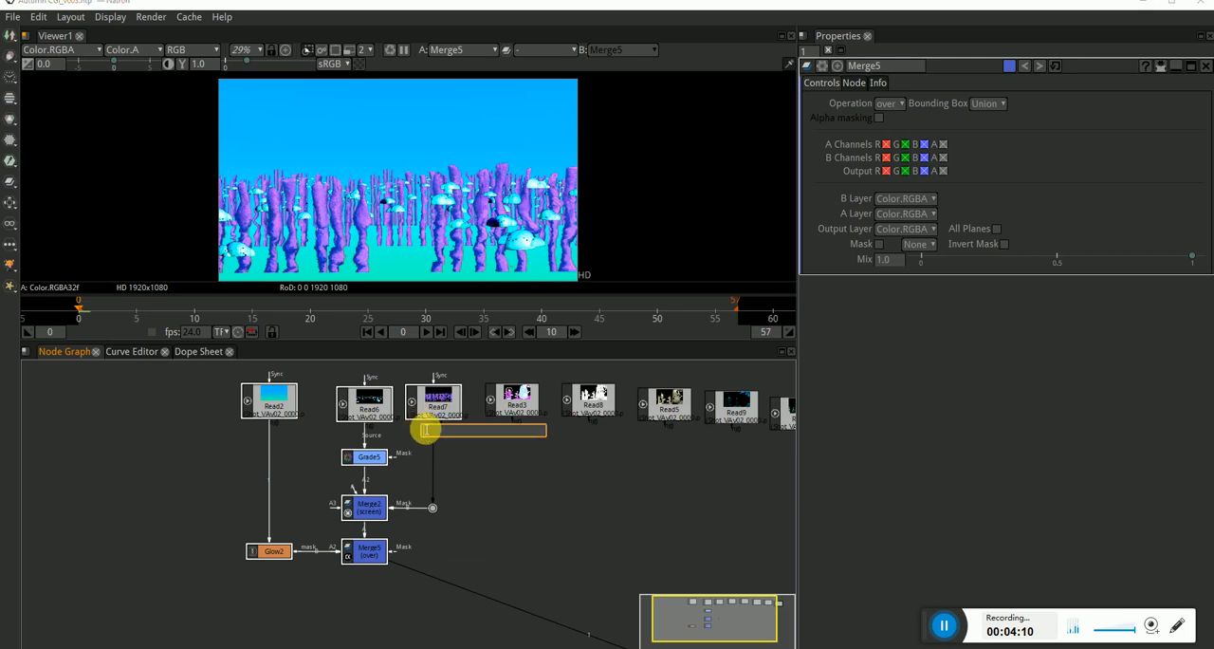
pyautogui.write('bna')
pyautogui.press('BackSpace')
pyautogui.press('BackSpace')
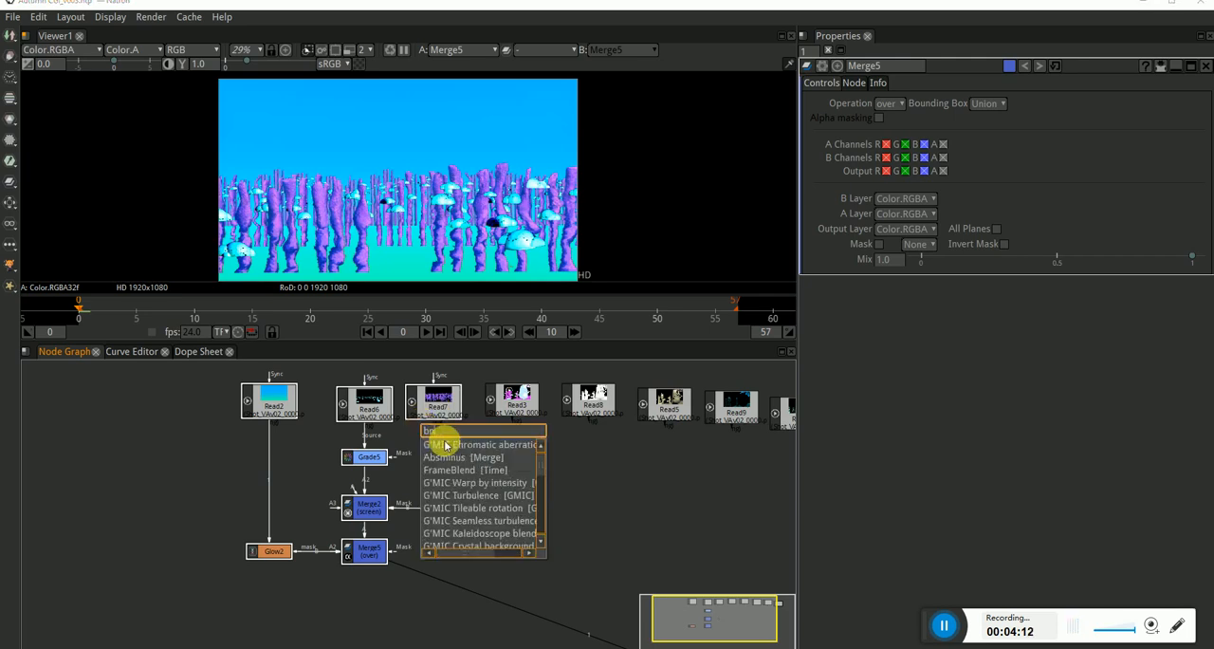
pyautogui.write('ac')
pyautogui.click(445, 445)
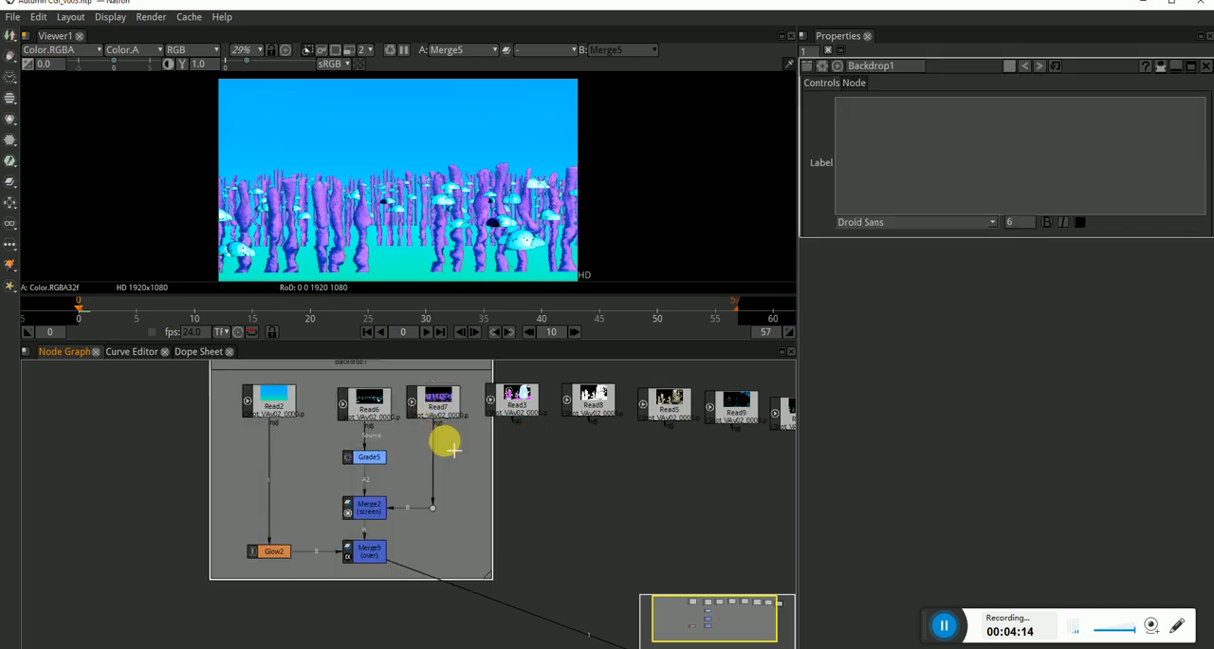
# Move the backdrop group well clear of the remaining passes and shift Read3, Read8, Read5 and Read9 closer to it, away from Read4.
pyautogui.scroll(-2, 430, 434)
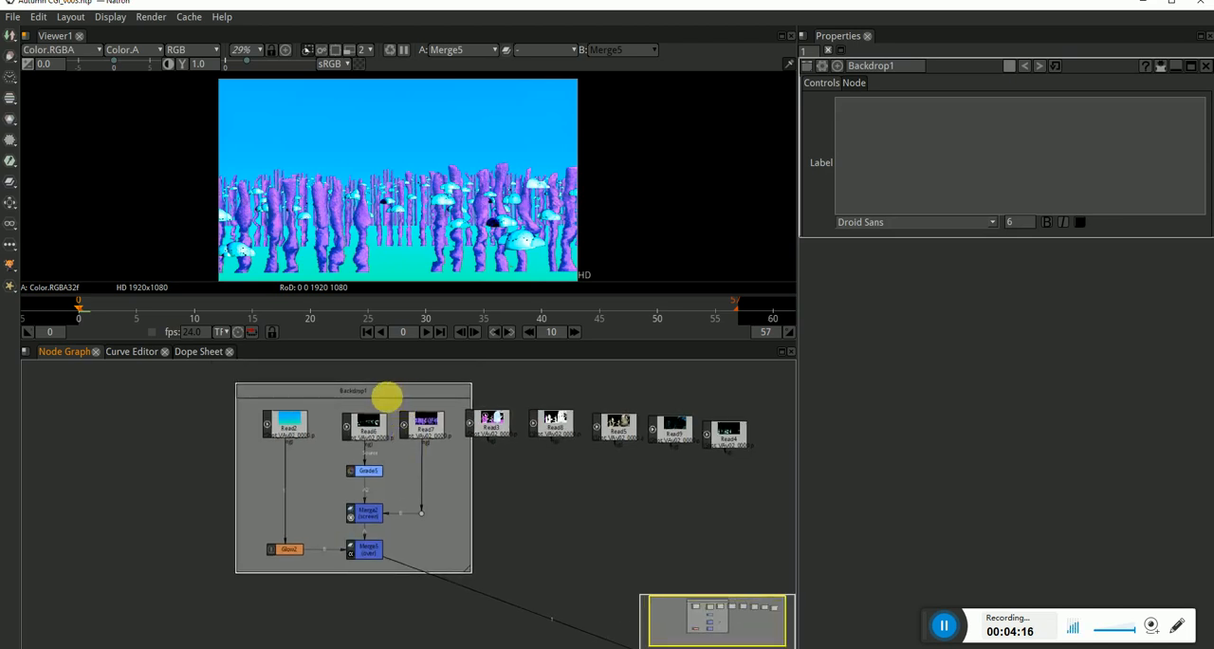
pyautogui.moveTo(387, 397); pyautogui.dragTo(252, 407)
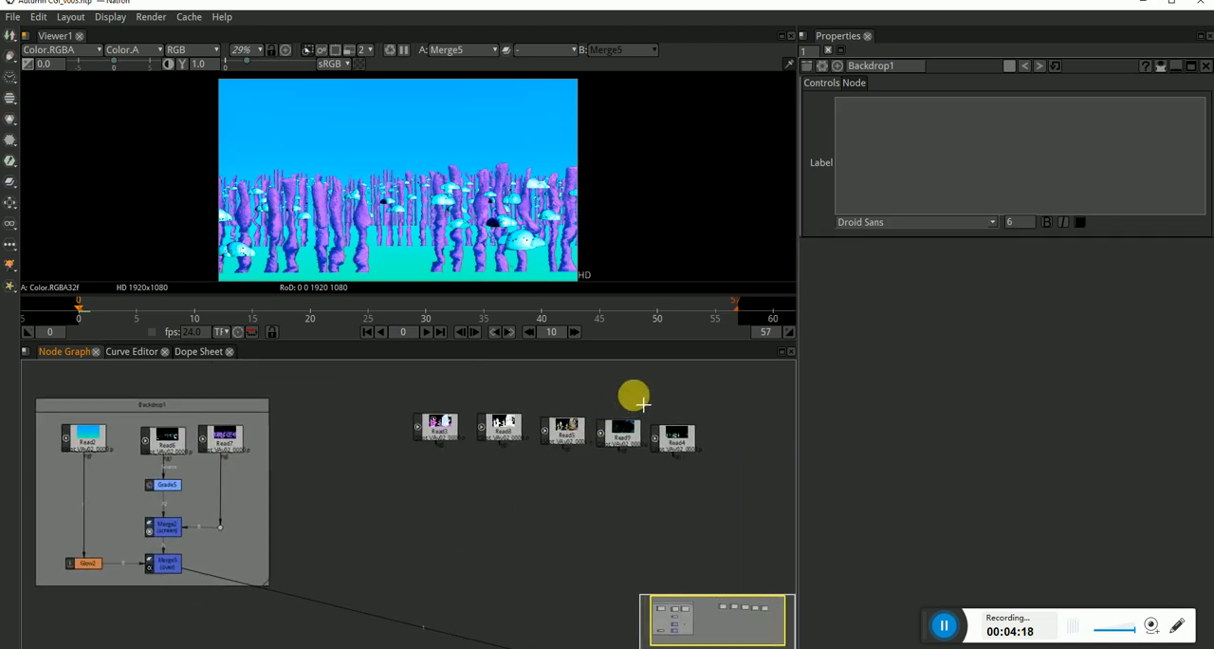
pyautogui.moveTo(650, 382); pyautogui.dragTo(409, 488)
pyautogui.moveTo(434, 436); pyautogui.dragTo(371, 411)
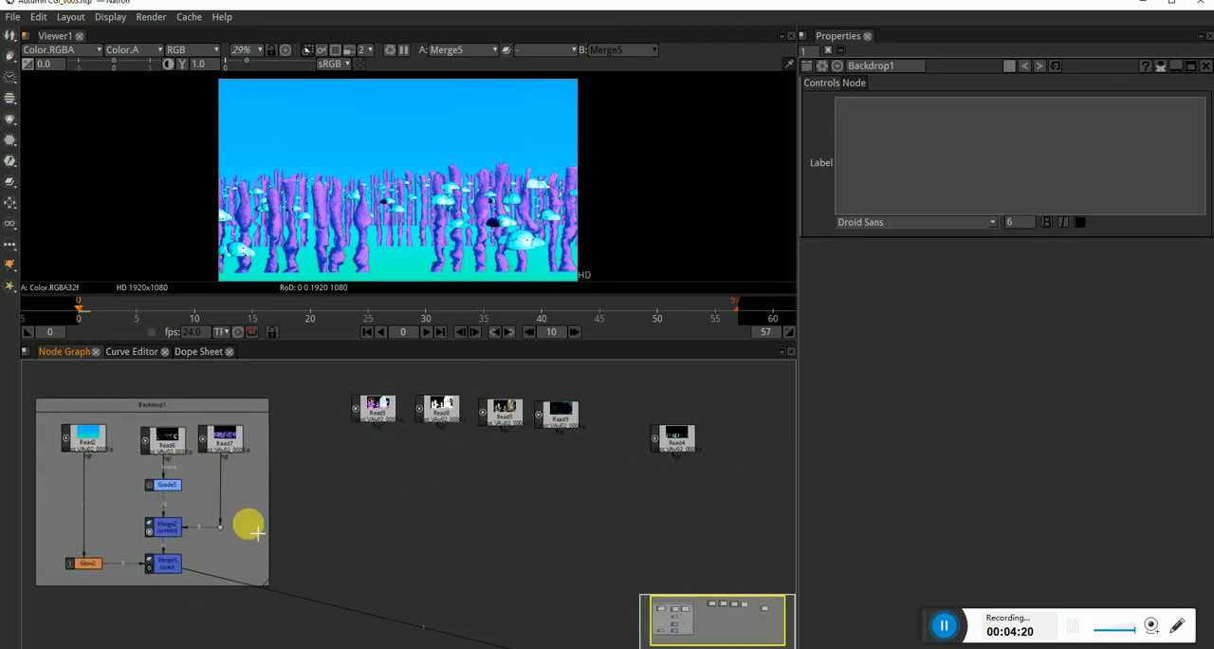
pyautogui.moveTo(295, 564); pyautogui.dragTo(318, 540)
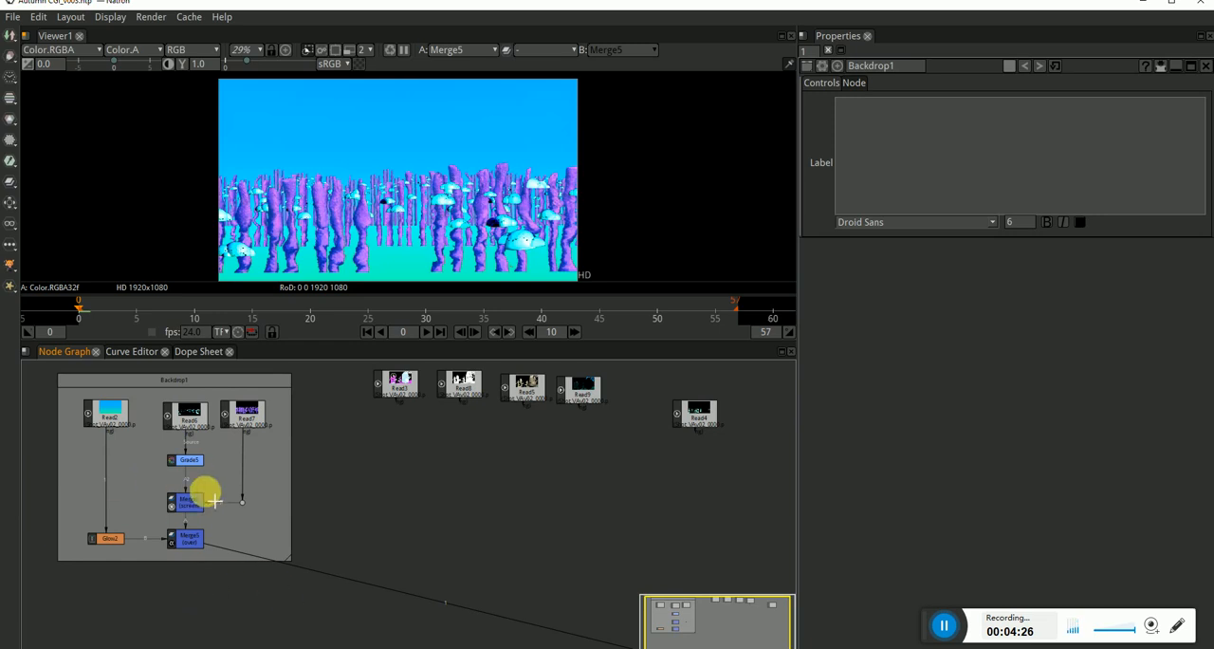
pyautogui.moveTo(285, 426); pyautogui.dragTo(109, 586)
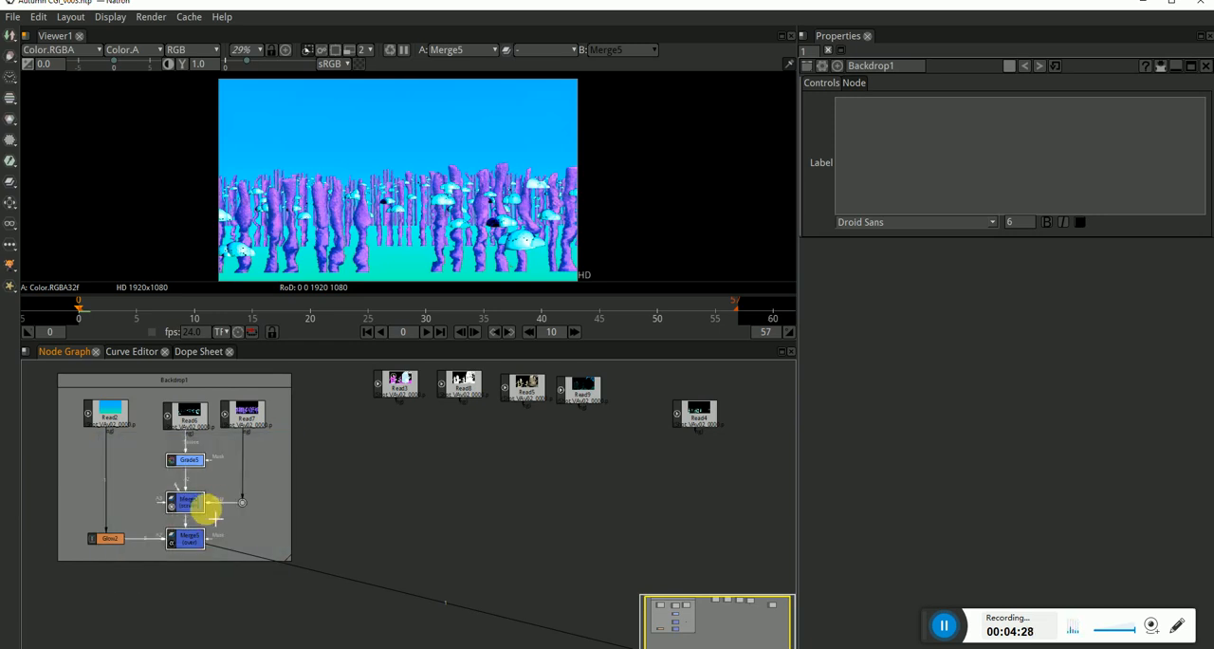
pyautogui.click(276, 534)
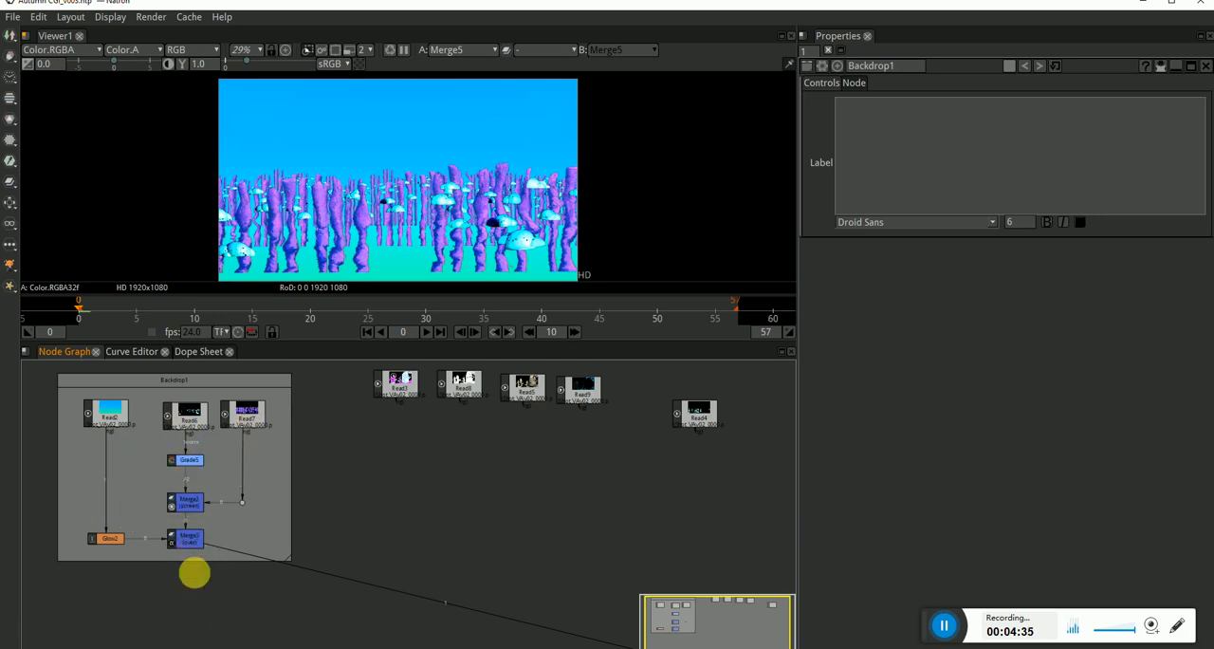
# Compare the Read3 and Read8 passes in the viewer, ending on Read3.
pyautogui.click(193, 543)
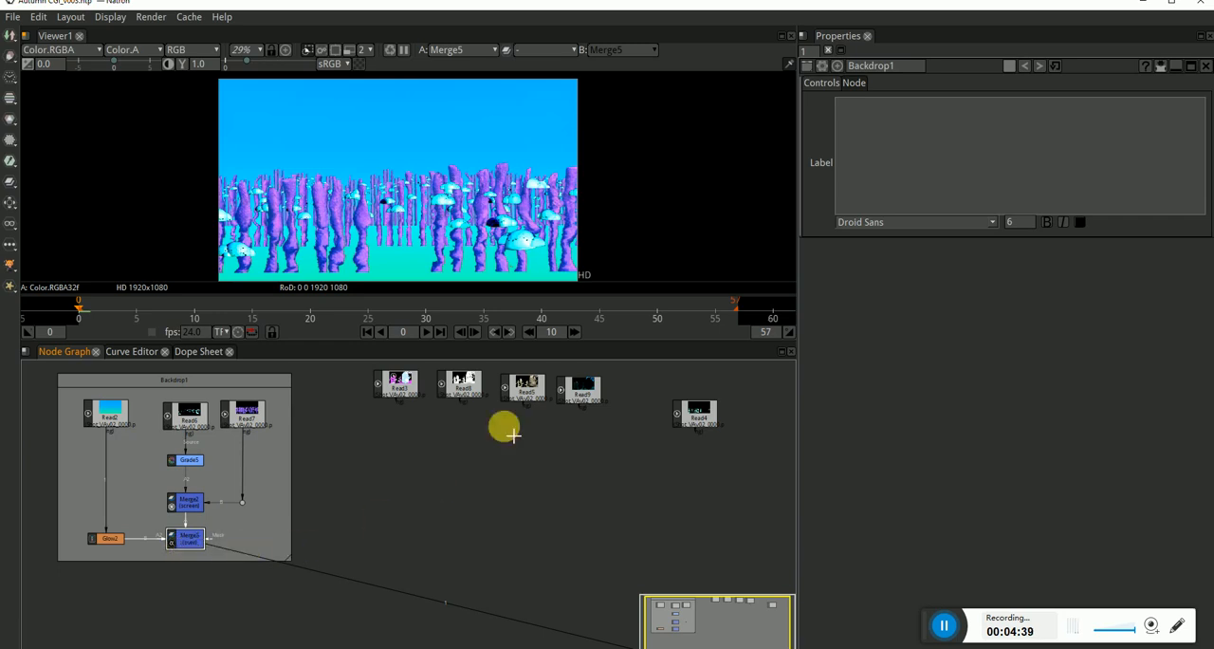
pyautogui.click(399, 384)
pyautogui.press('1')
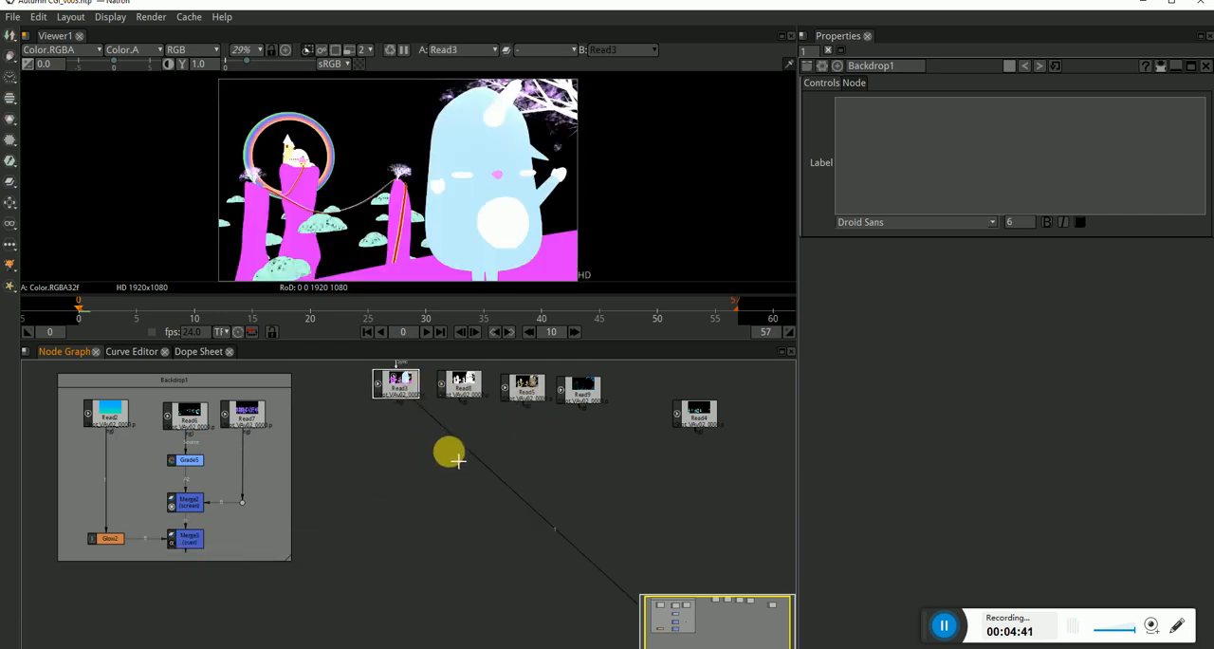
pyautogui.scroll(2, 446, 427)
pyautogui.click(467, 423)
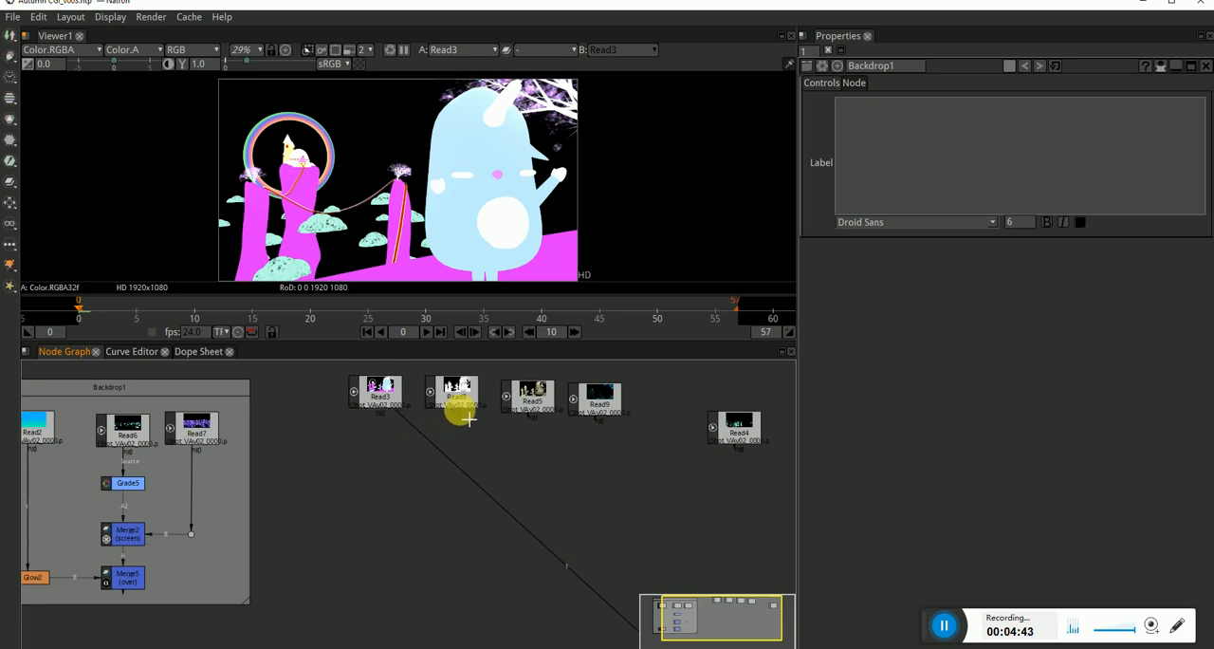
pyautogui.press('2')
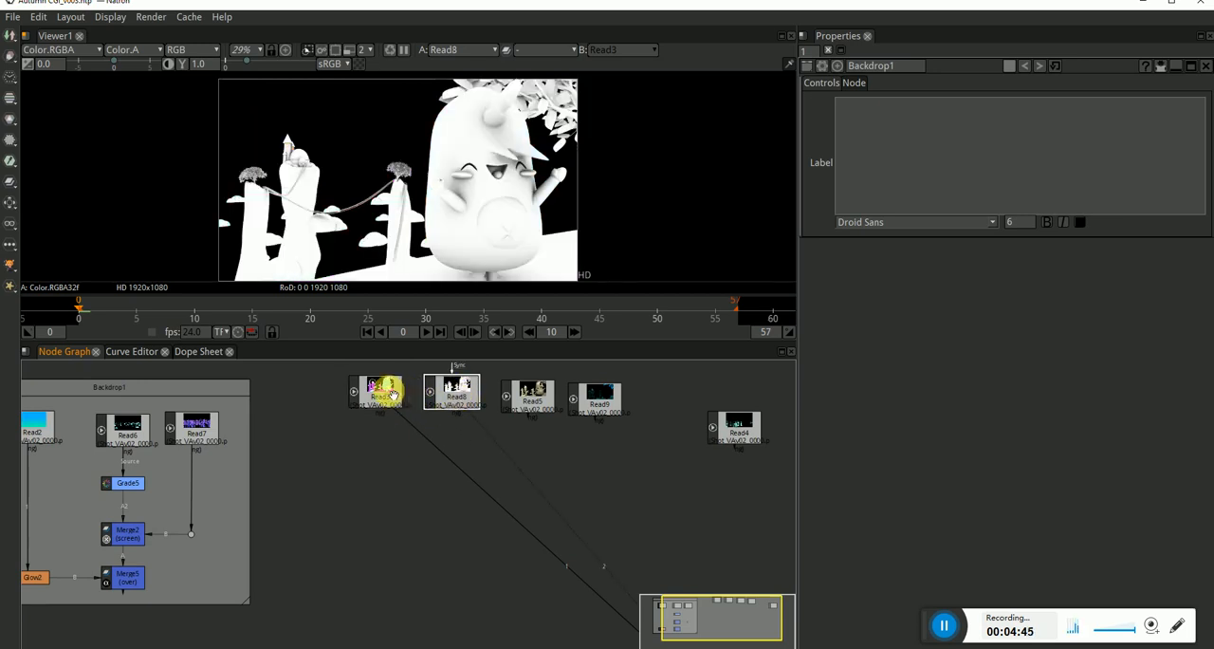
pyautogui.click(392, 394)
pyautogui.press('1')
# Add a Merge node beneath Read3 and Read8, connecting its A input to Read8 and its B input to Read3.
pyautogui.press('m')
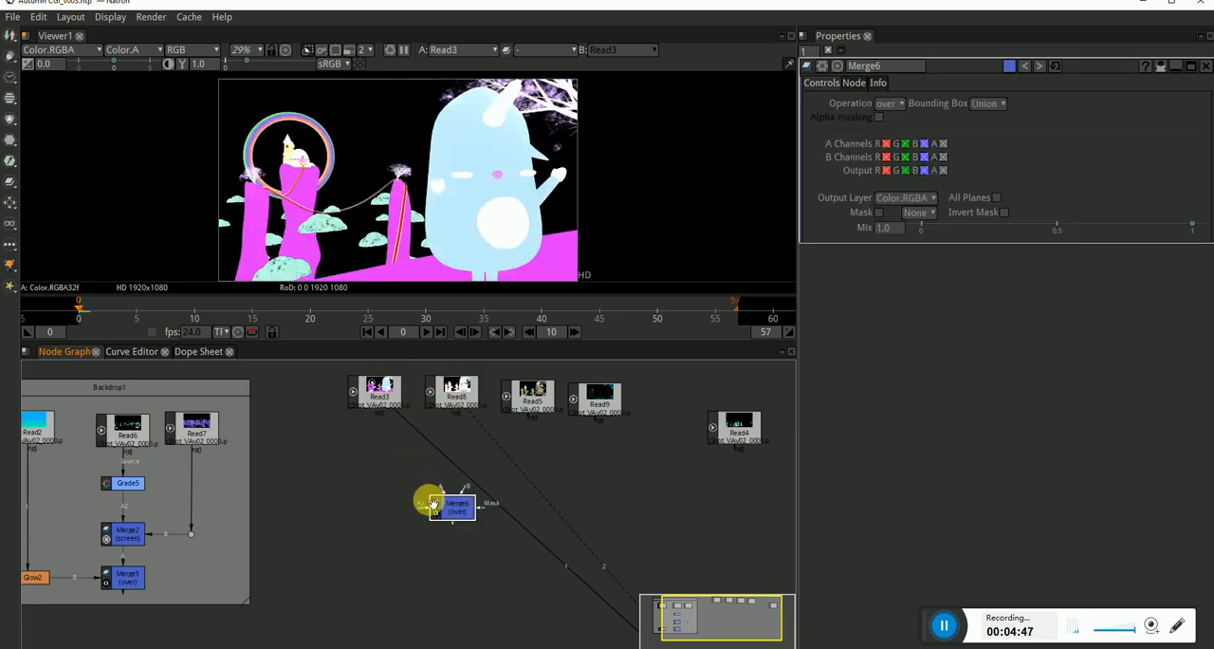
pyautogui.moveTo(442, 500); pyautogui.dragTo(459, 393)
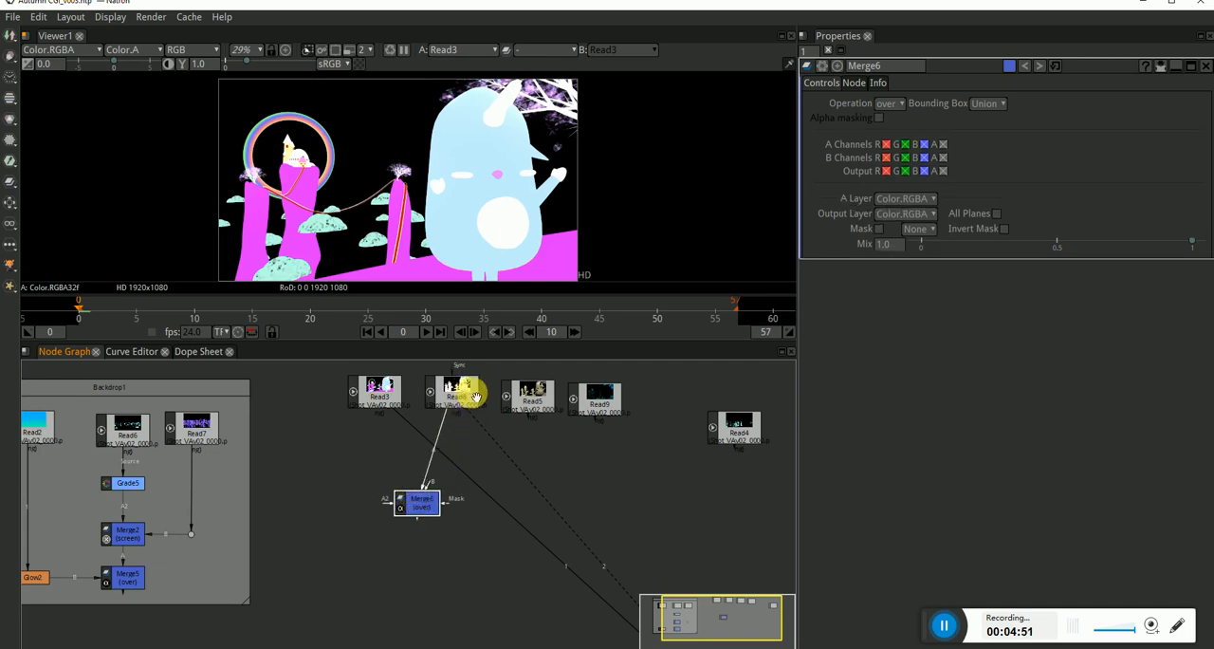
pyautogui.moveTo(432, 480); pyautogui.dragTo(383, 403)
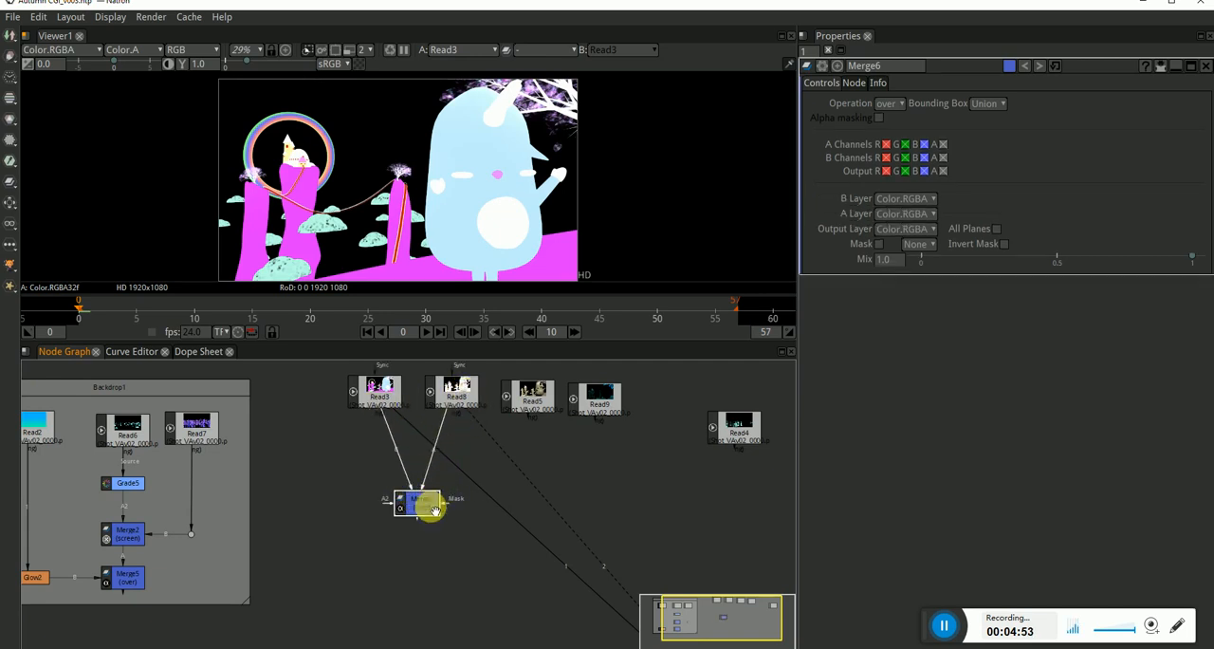
pyautogui.moveTo(430, 510); pyautogui.dragTo(423, 496)
# Show Merge6 in the viewer and set its operation to multiply.
pyautogui.press('1')
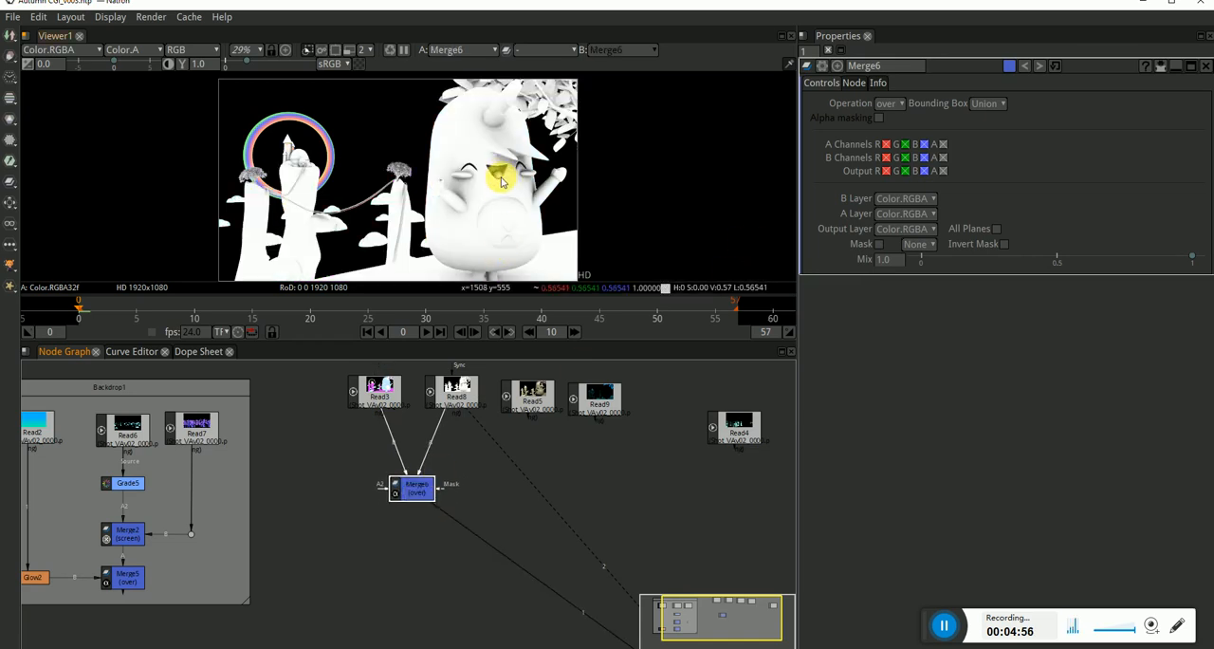
pyautogui.click(889, 103)
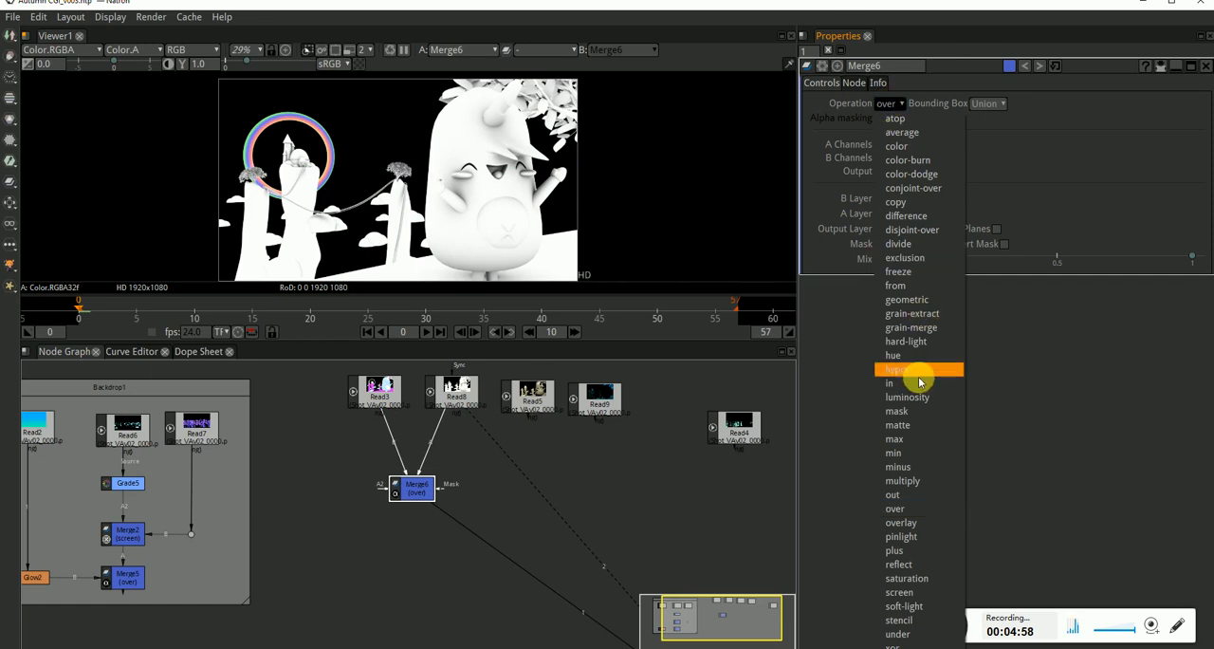
pyautogui.click(913, 481)
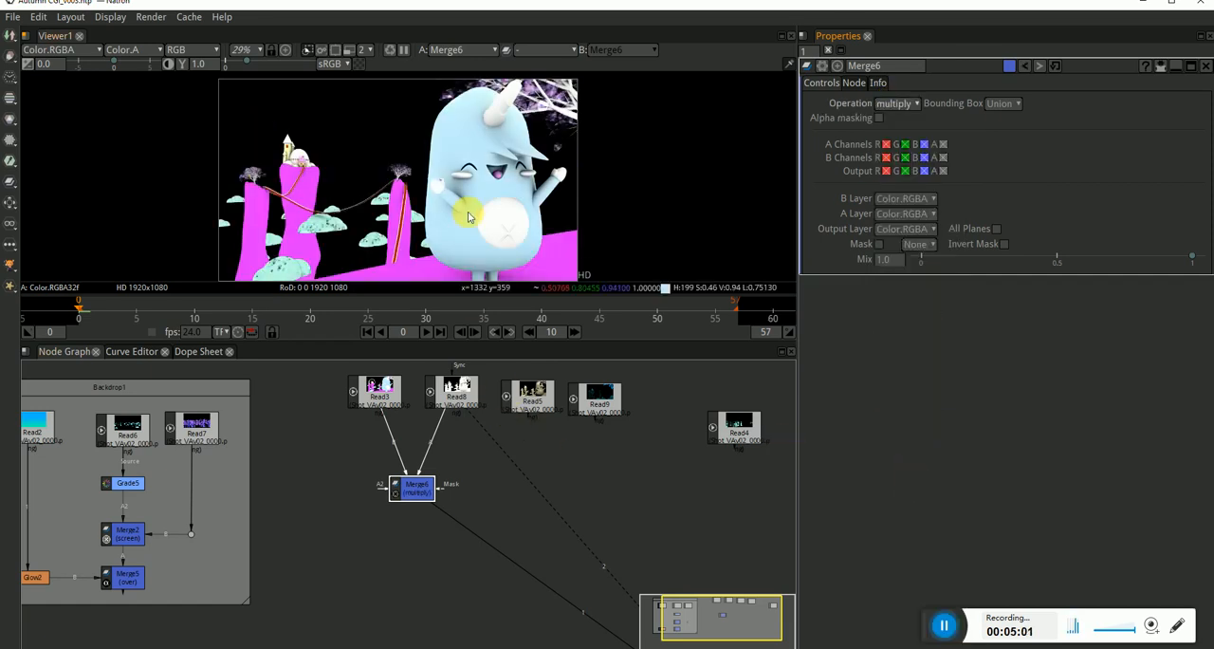
# Inspect the character up close in the viewer with Merge6 disabled and enabled to compare the multiply effect.
pyautogui.press('s')
pyautogui.click(415, 495)
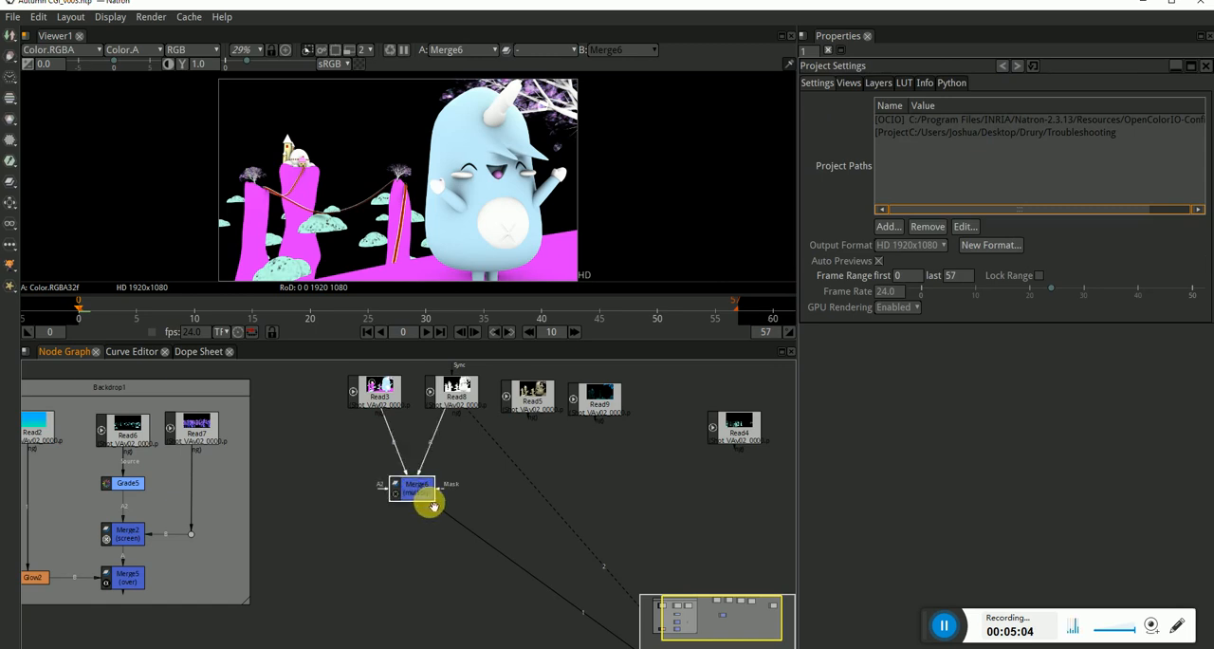
pyautogui.scroll(5, 492, 207)
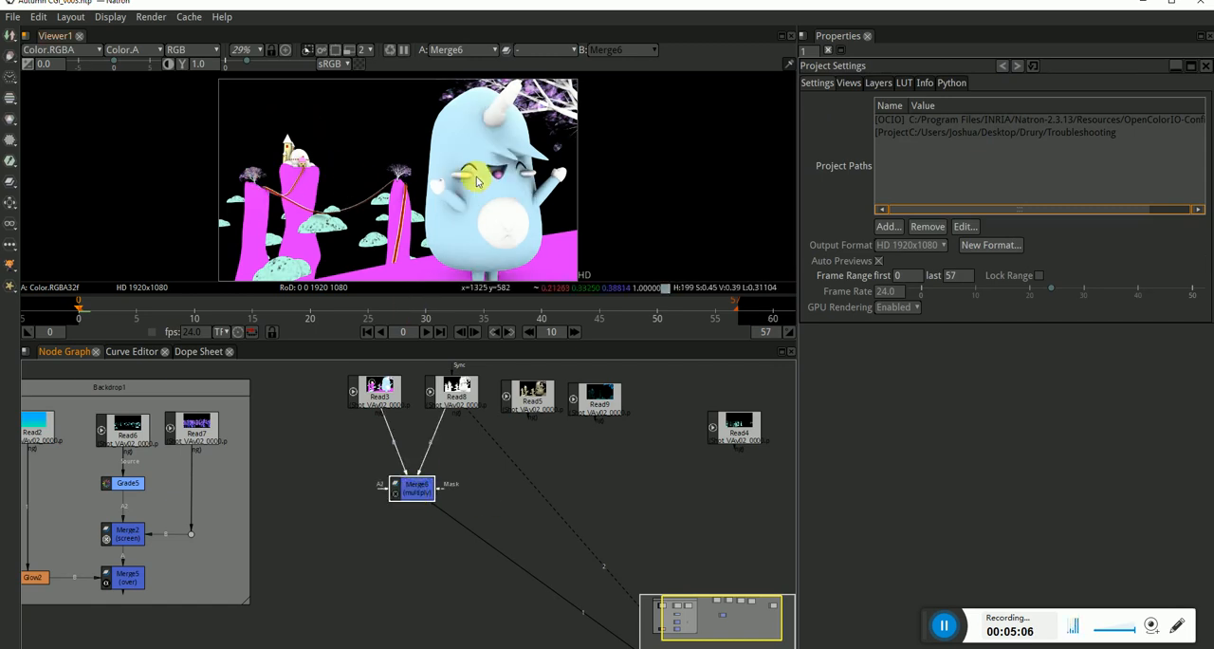
pyautogui.click(413, 487)
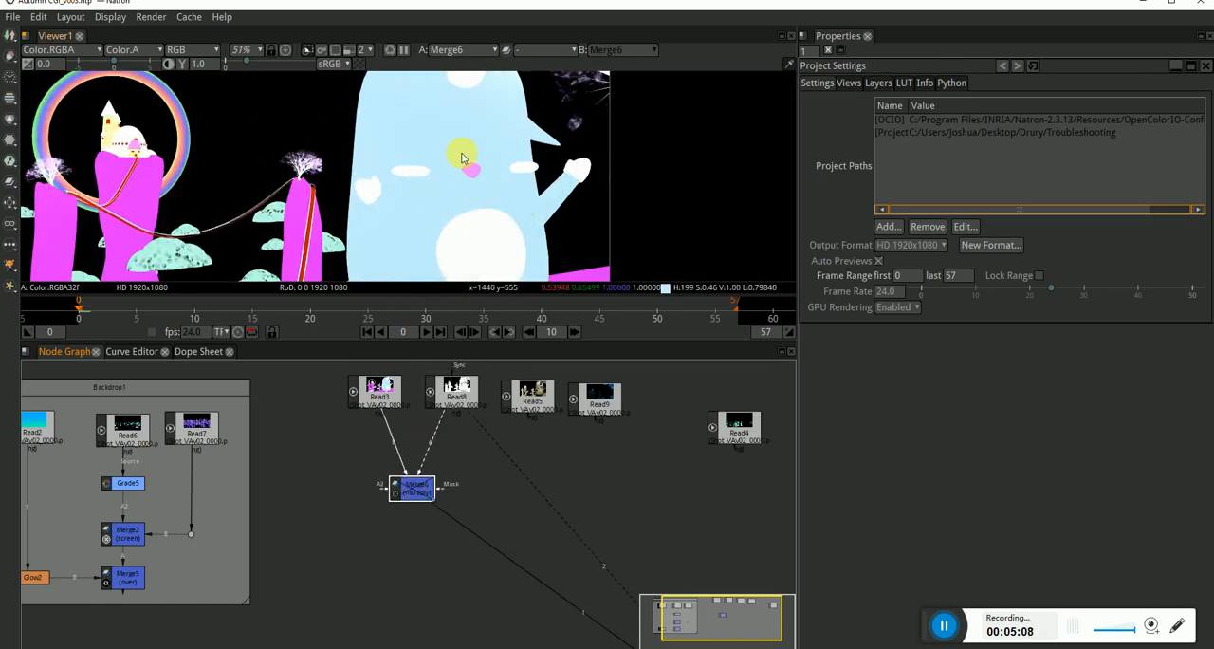
# Try a mix of 0.5 on Merge6 and settle on 0.8.
pyautogui.doubleClick(412, 486)
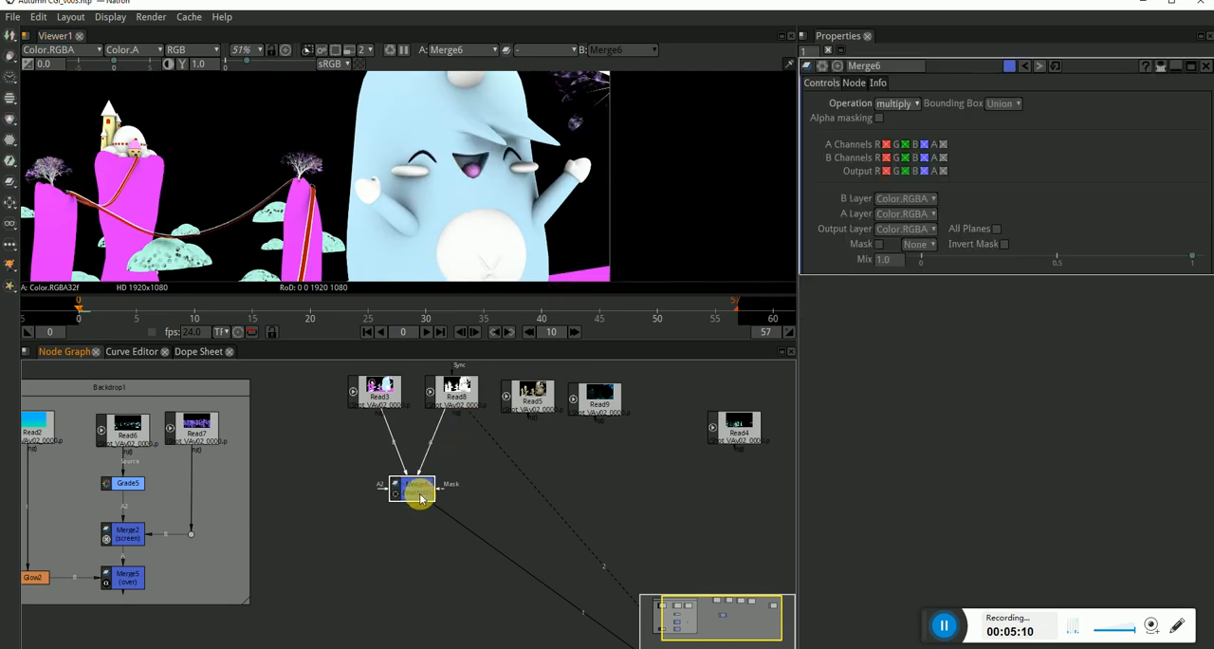
pyautogui.moveTo(1192, 257)
pyautogui.mouseDown()
pyautogui.moveTo(1136, 258)
pyautogui.moveTo(1172, 257)
pyautogui.mouseUp()
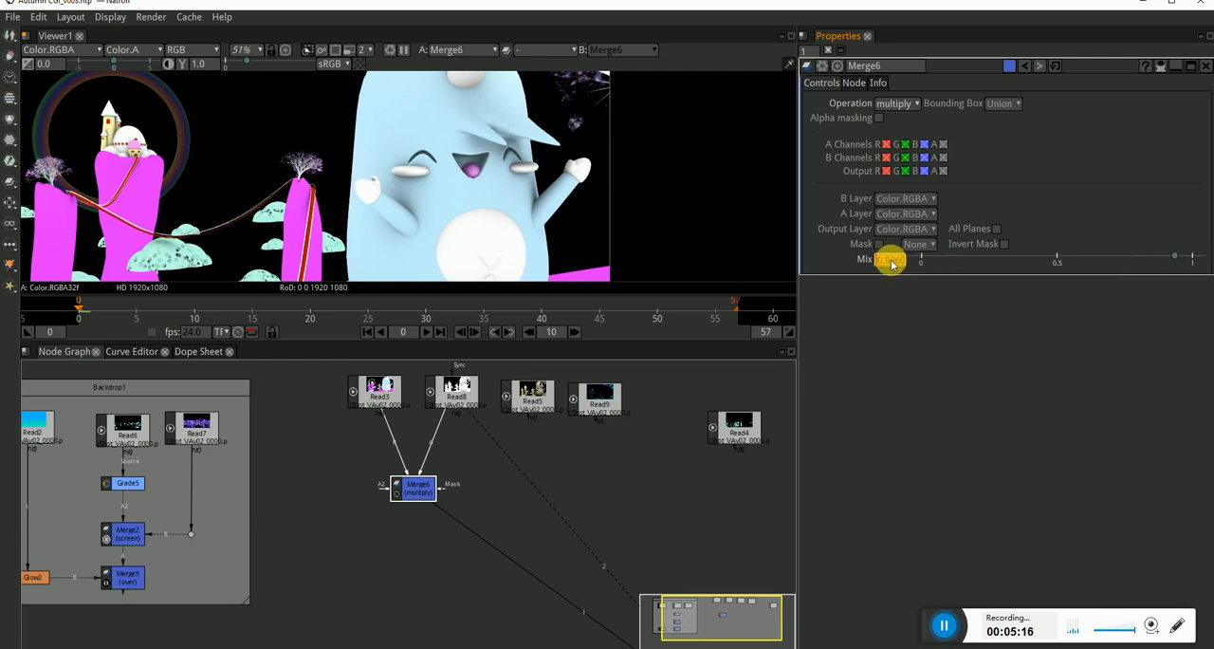
pyautogui.write('0.5')
pyautogui.press('Return')
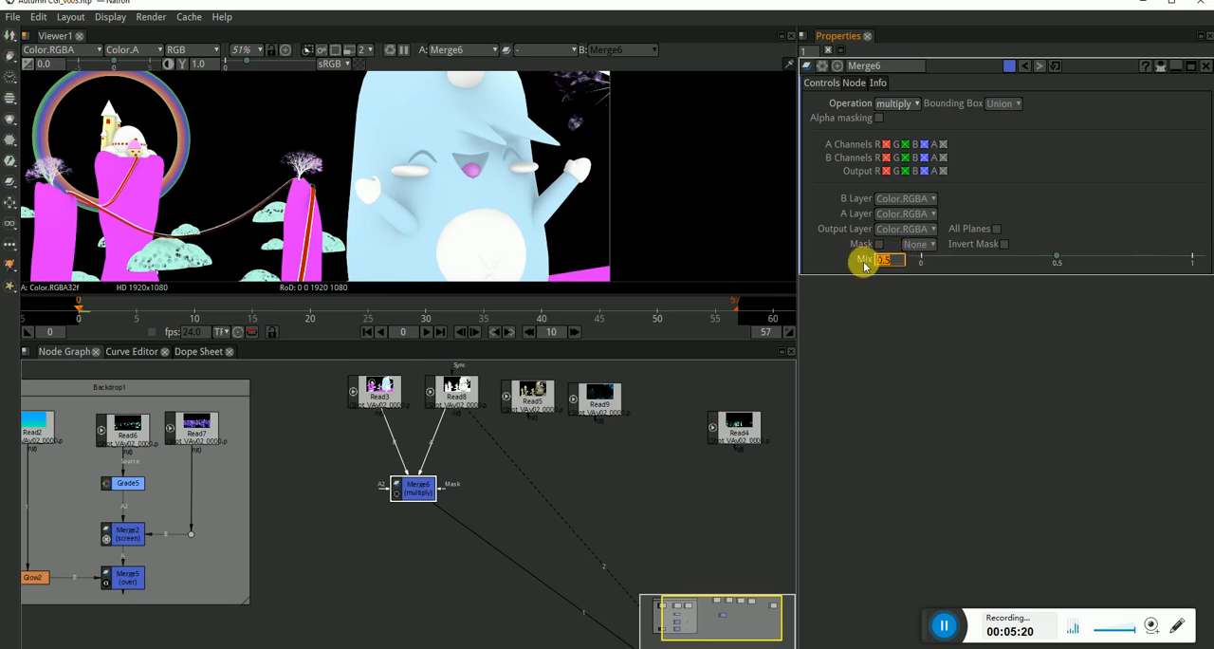
pyautogui.press('Return')
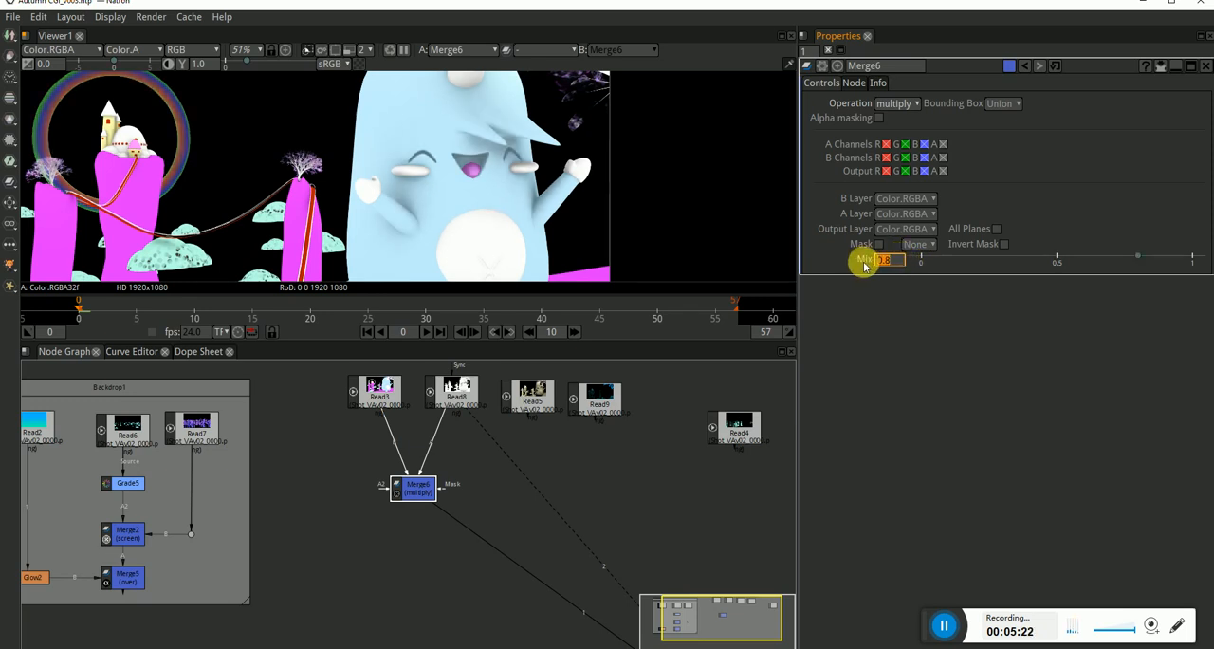
# Align Merge6 directly under Read8 and route its B connection through a dot below Read3, keeping both close to the reads.
pyautogui.click(518, 502)
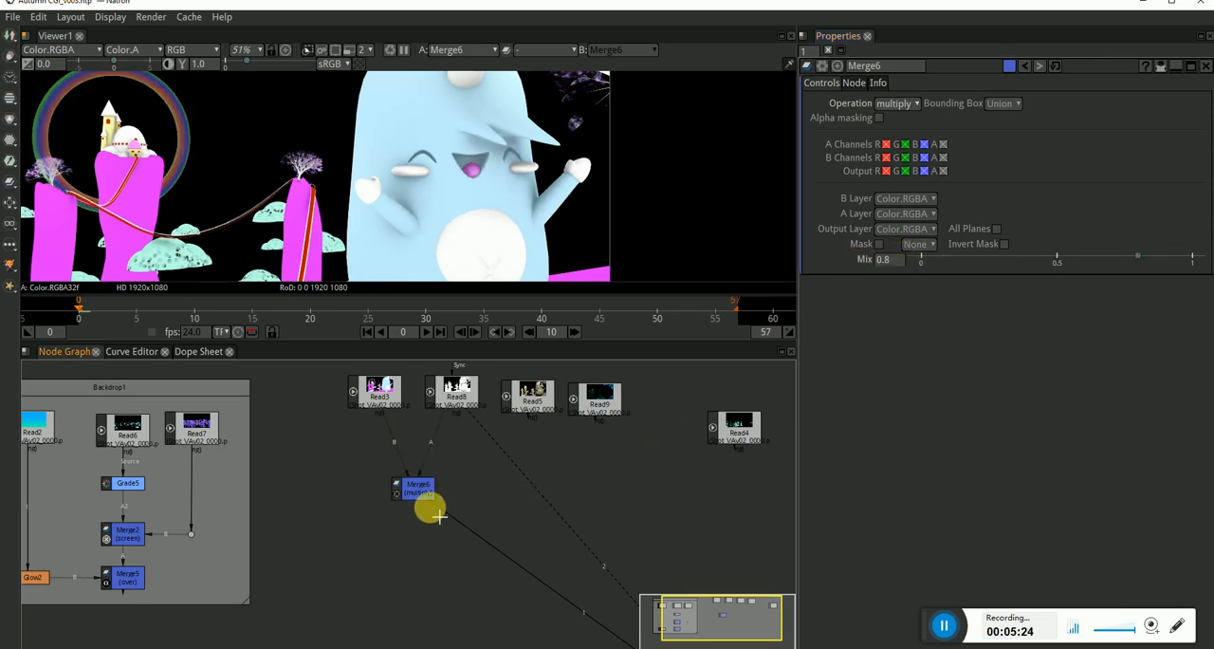
pyautogui.moveTo(429, 493); pyautogui.dragTo(455, 484)
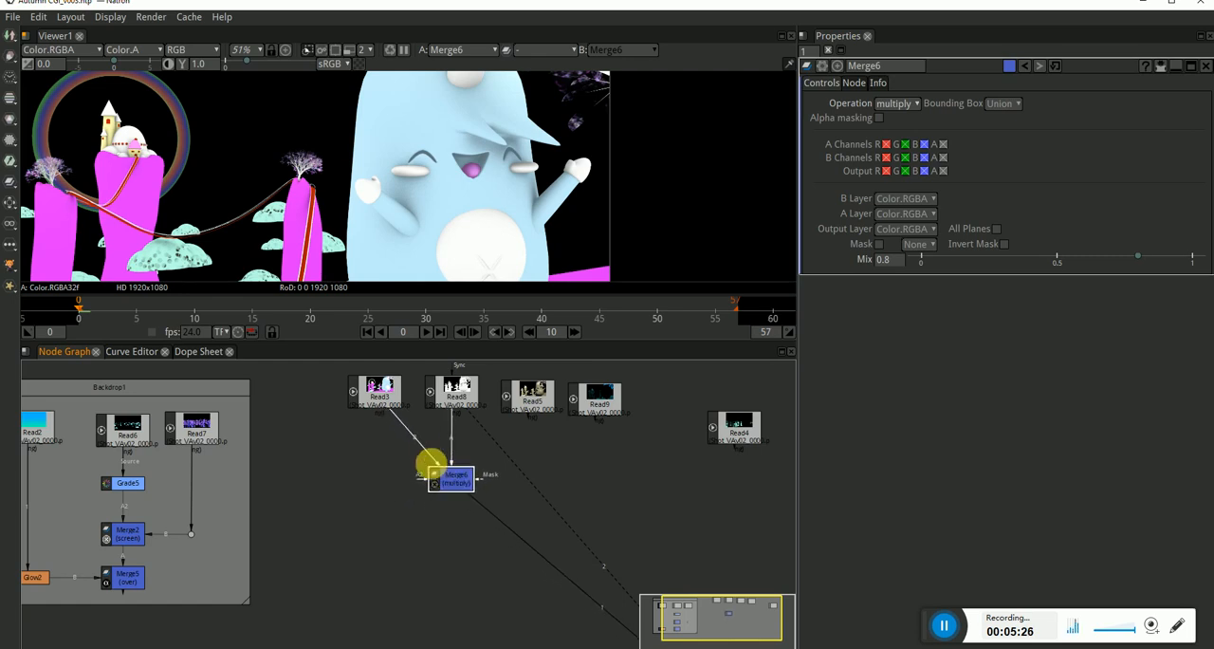
pyautogui.moveTo(418, 441); pyautogui.dragTo(388, 475)
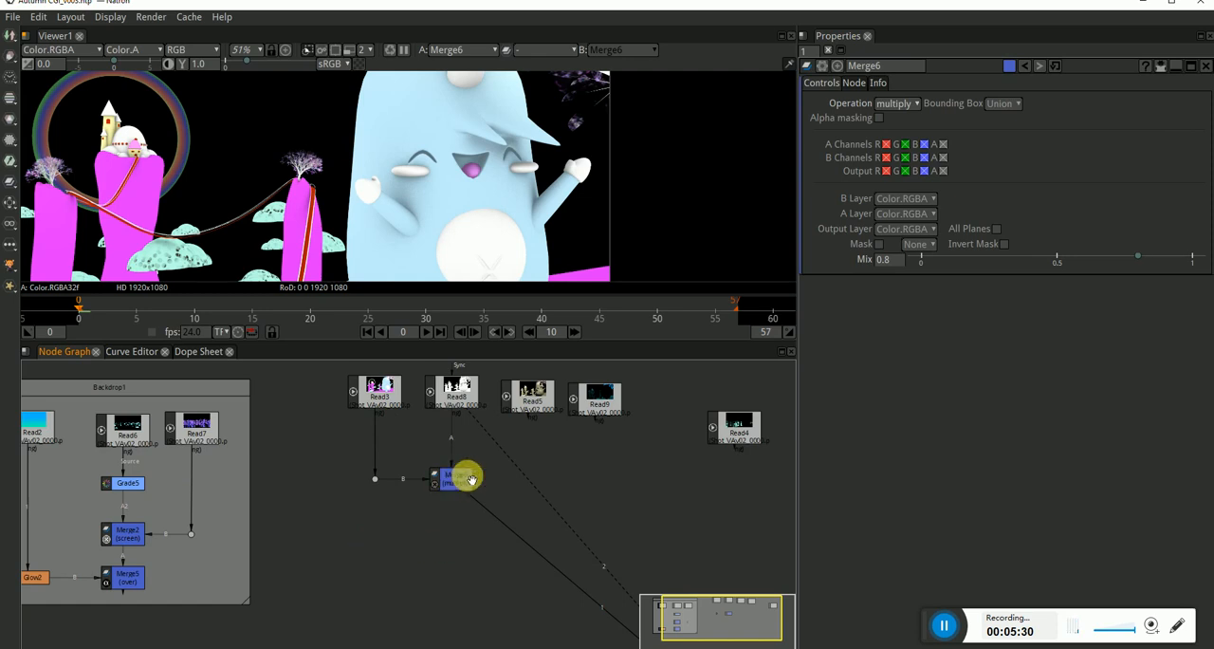
pyautogui.moveTo(486, 460); pyautogui.dragTo(297, 507)
pyautogui.moveTo(444, 481); pyautogui.dragTo(453, 457)
# View the whole Read5 lighting pass in the viewer.
pyautogui.click(534, 407)
pyautogui.press('1')
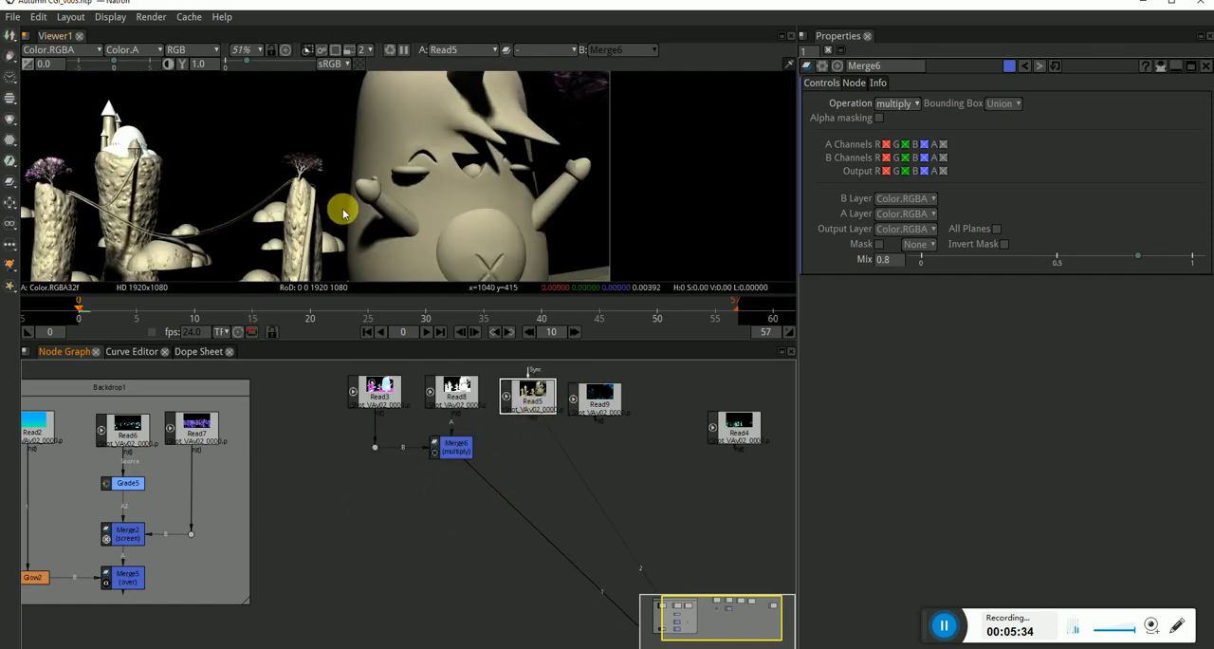
pyautogui.scroll(-3, 360, 201)
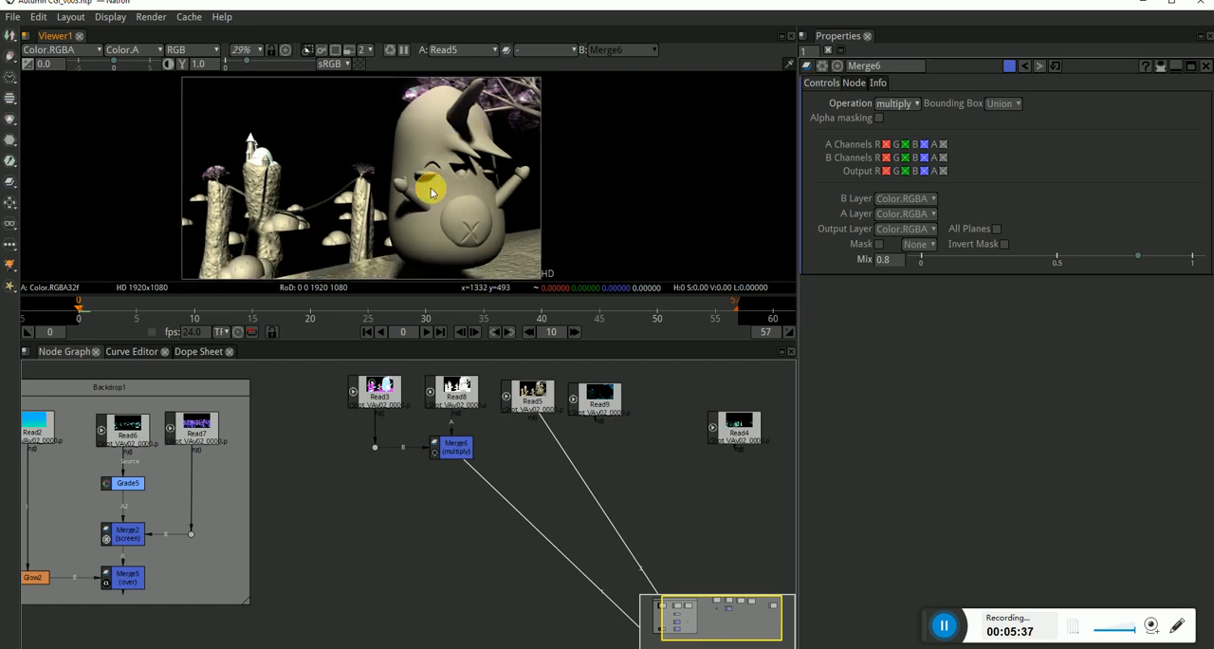
# Add a Merge node under Read5 with A from Read5 and B from Merge6, bending the B connection through a dot below Merge6.
pyautogui.click(471, 534)
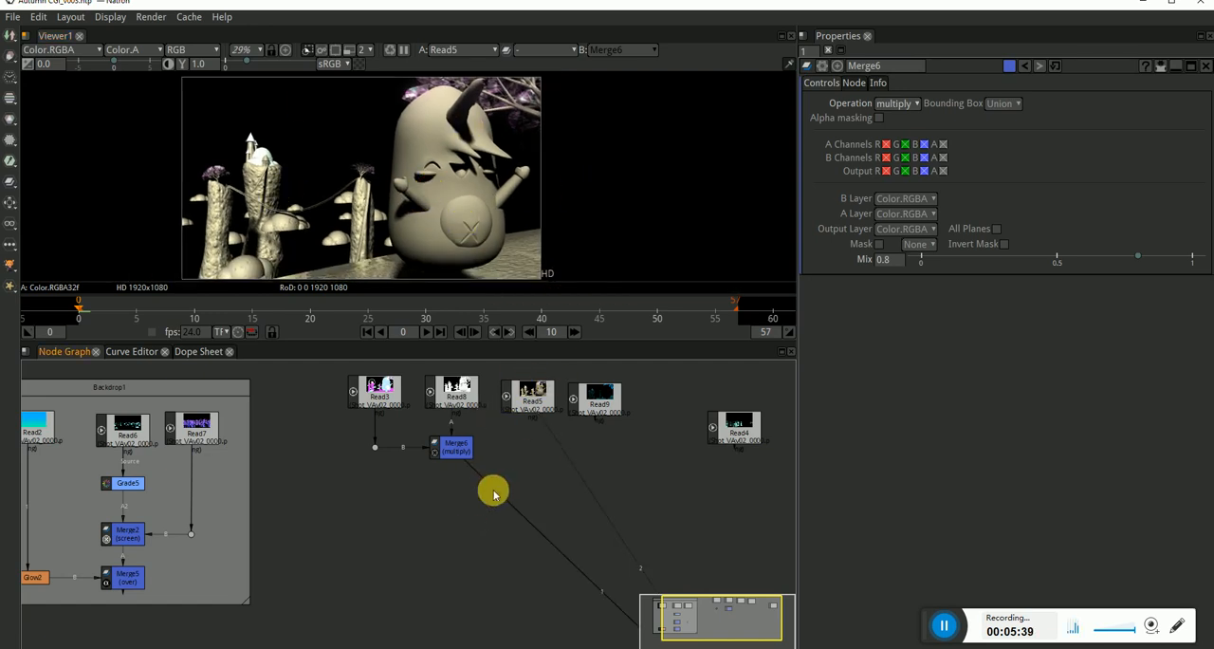
pyautogui.press('m')
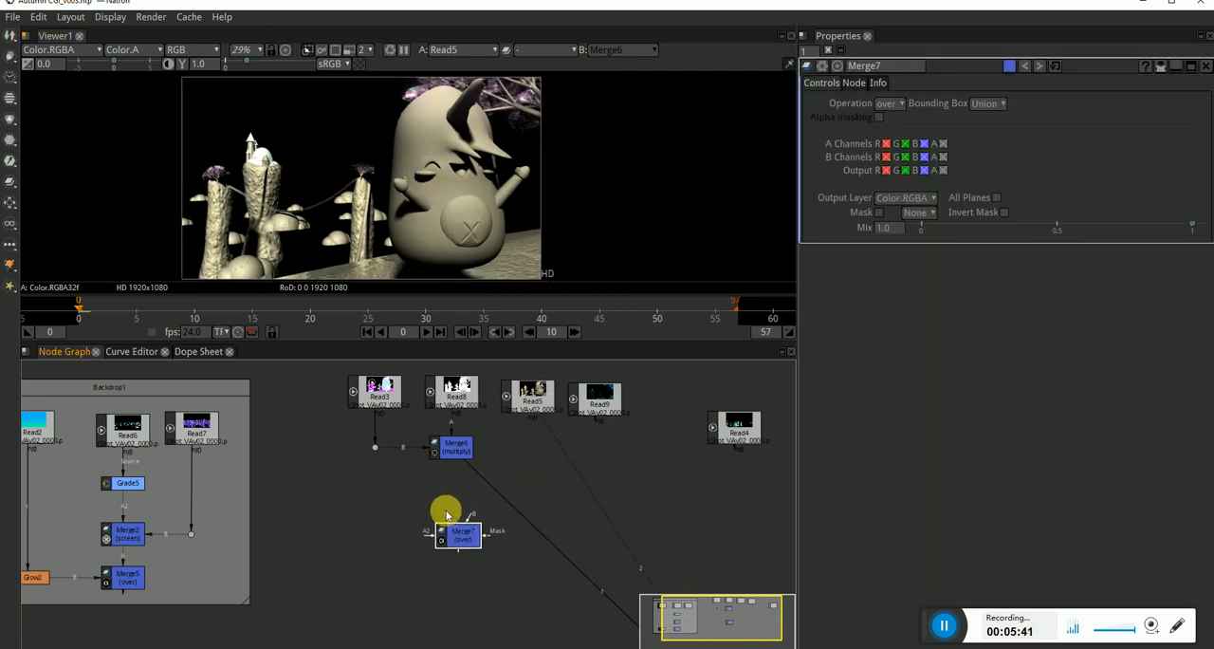
pyautogui.moveTo(446, 514); pyautogui.dragTo(528, 394)
pyautogui.moveTo(461, 524); pyautogui.dragTo(470, 457)
pyautogui.moveTo(549, 489); pyautogui.dragTo(533, 499)
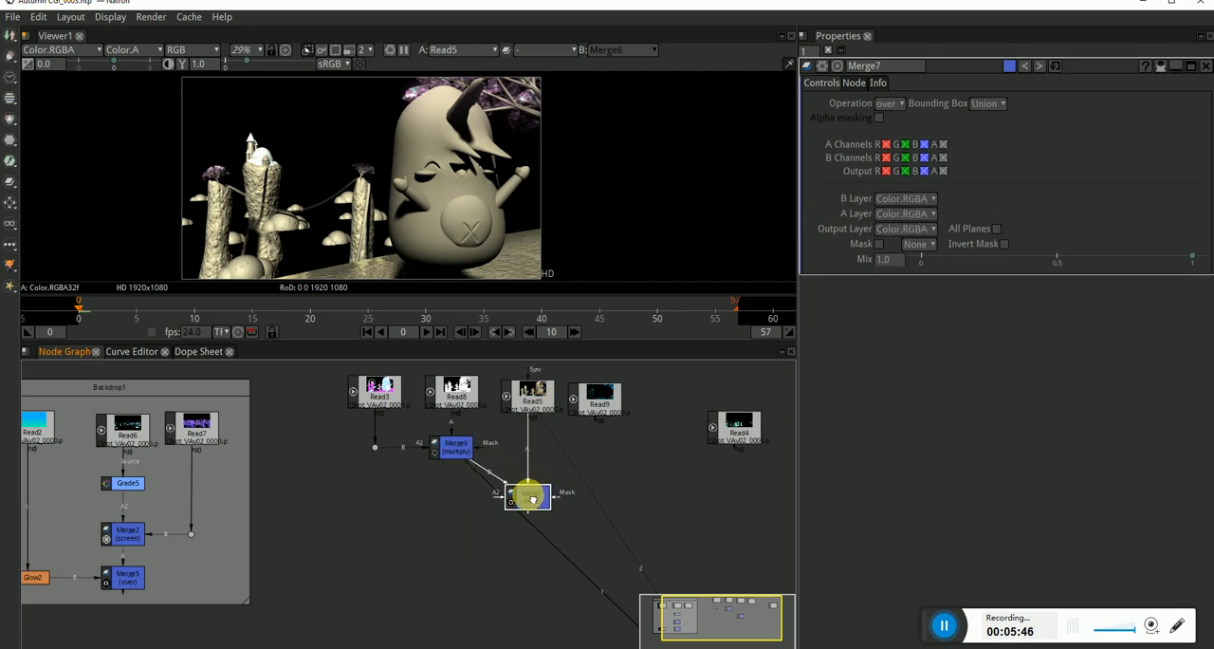
pyautogui.click(491, 476)
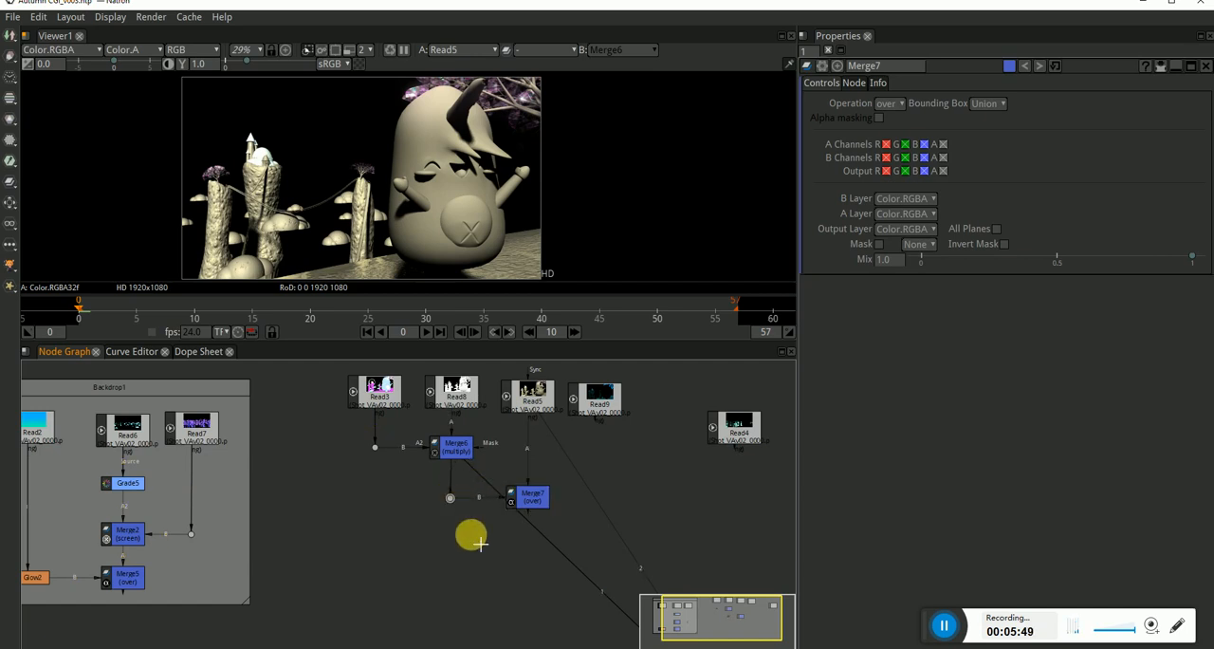
# Show Merge7 in the viewer and try the average operation, examining the blended character up close.
pyautogui.click(534, 493)
pyautogui.press('1')
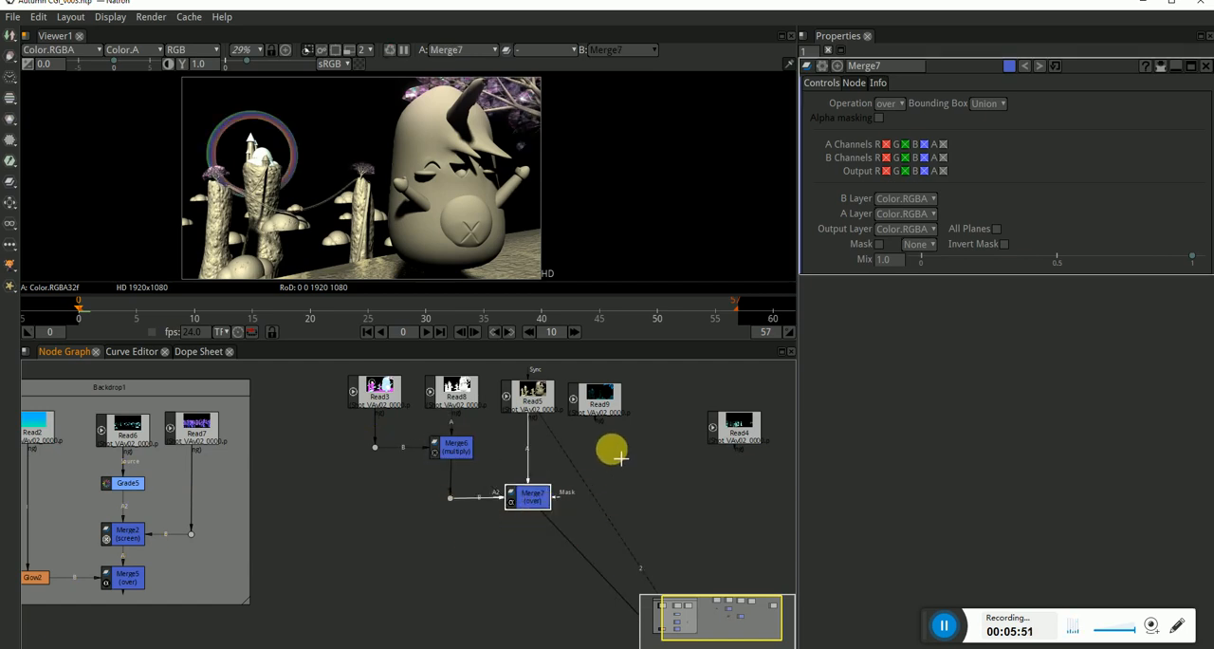
pyautogui.click(890, 102)
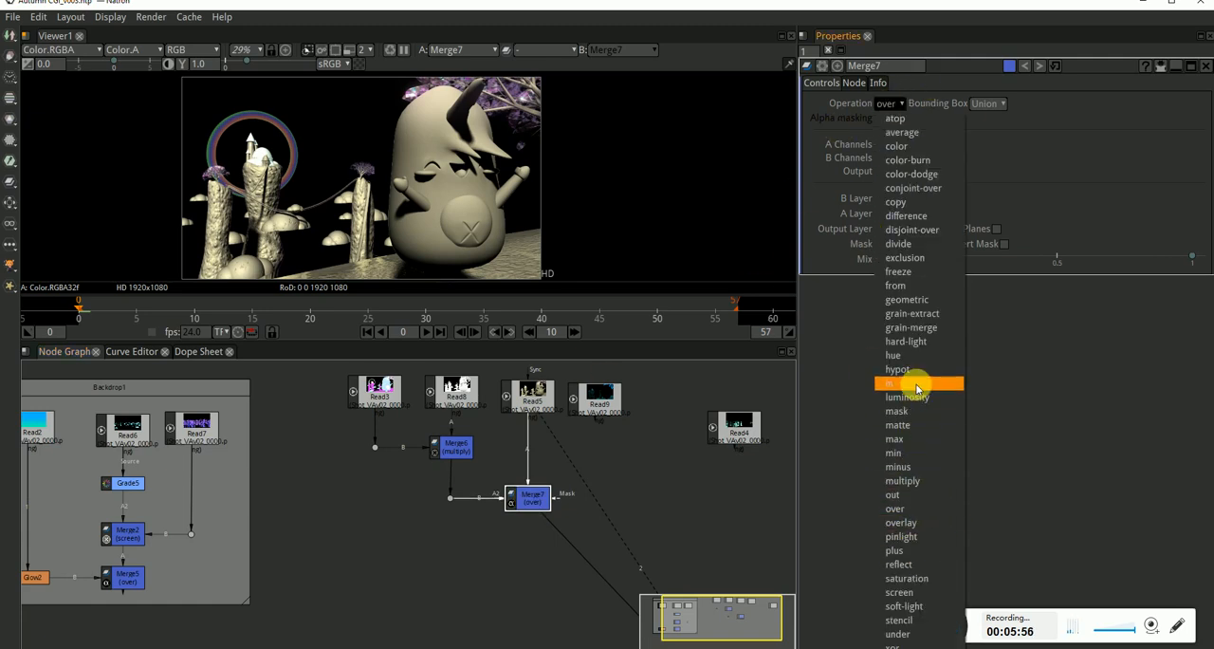
pyautogui.click(895, 133)
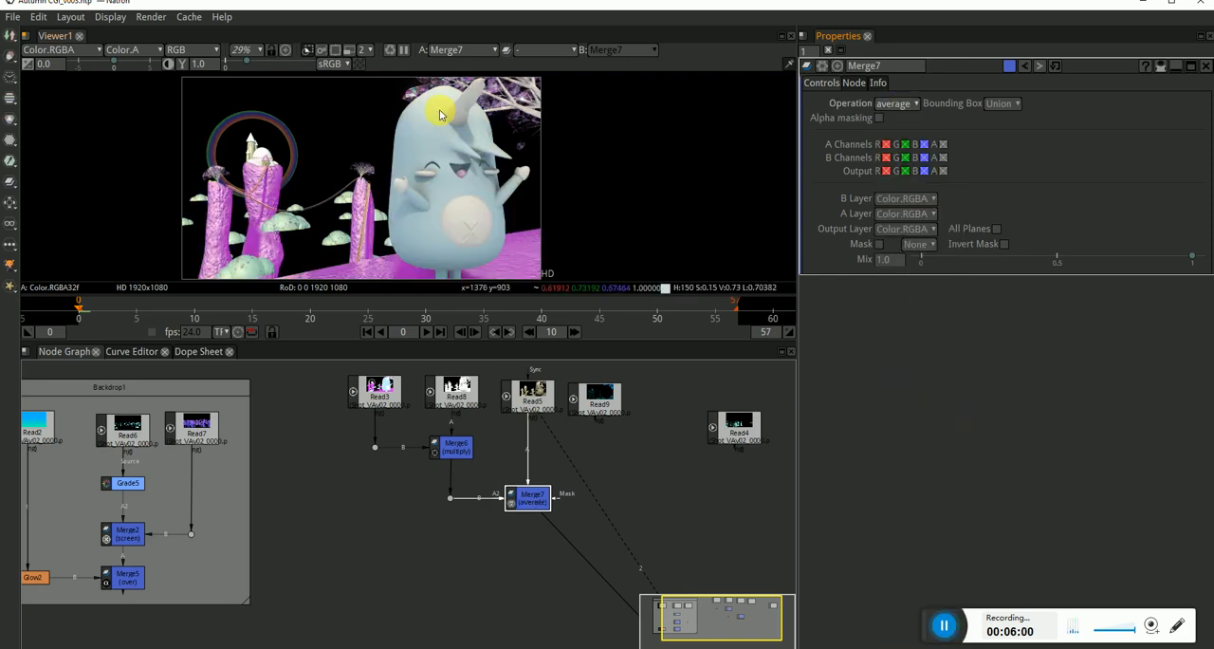
pyautogui.scroll(5, 447, 102)
pyautogui.scroll(-3, 447, 103)
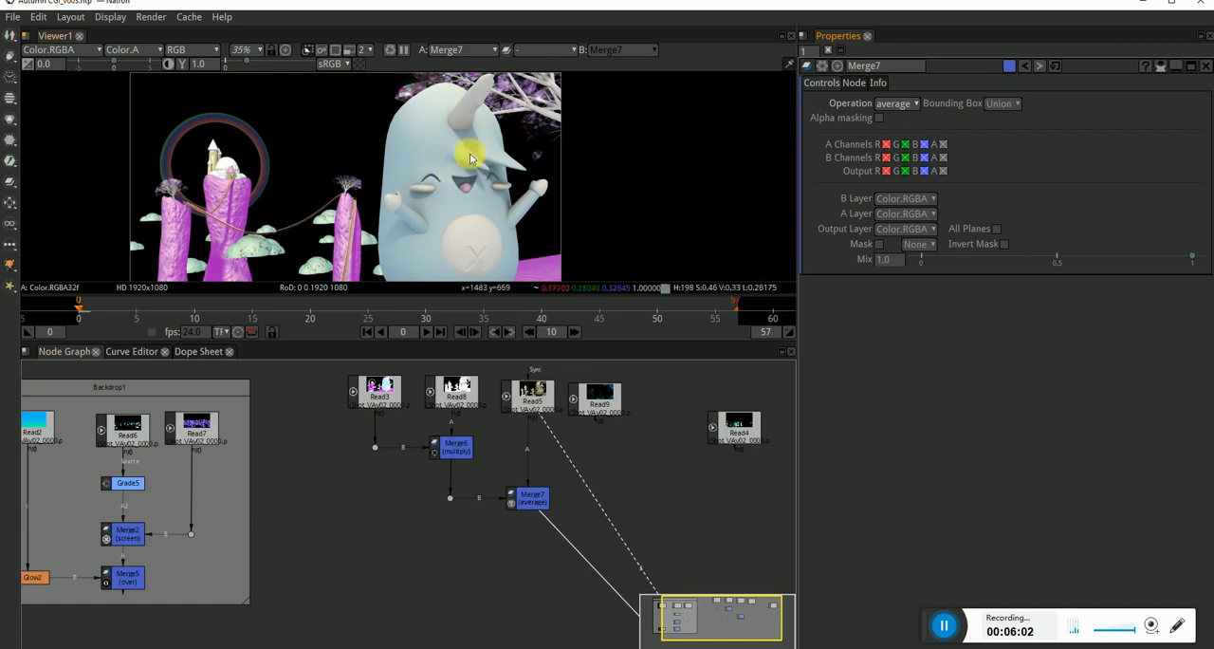
# Set Merge7's operation to overlay, trying a mix of 0.665 before returning the mix to 1.0.
pyautogui.click(895, 104)
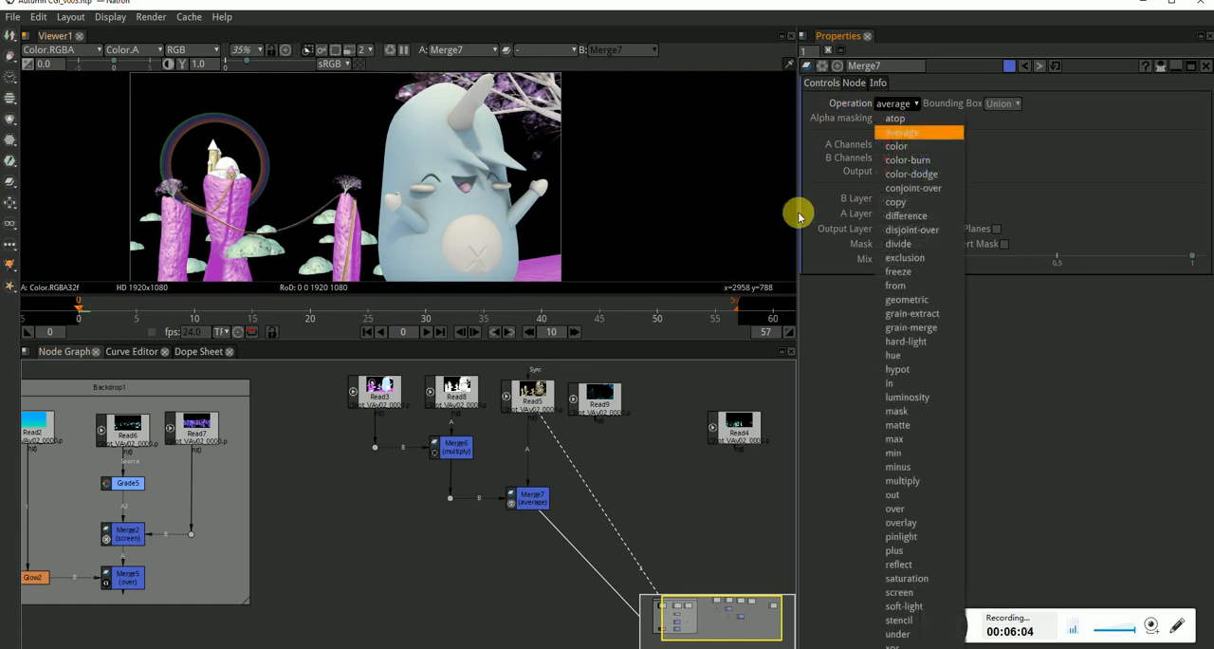
pyautogui.click(914, 522)
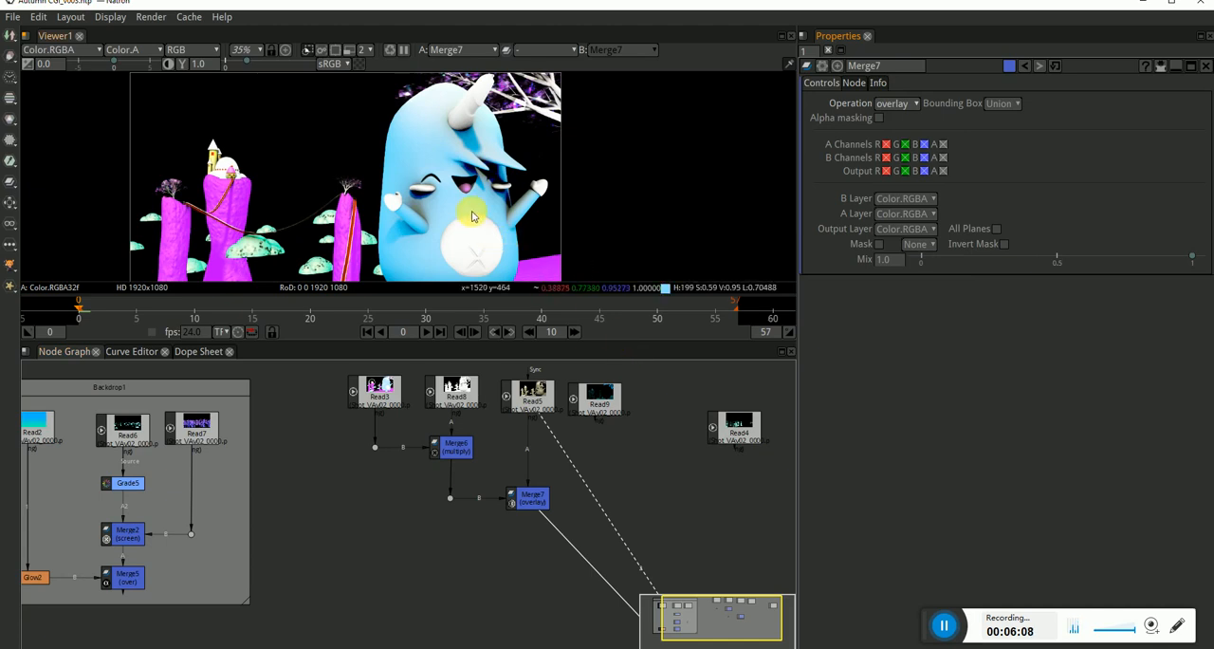
pyautogui.moveTo(473, 216); pyautogui.dragTo(515, 182)
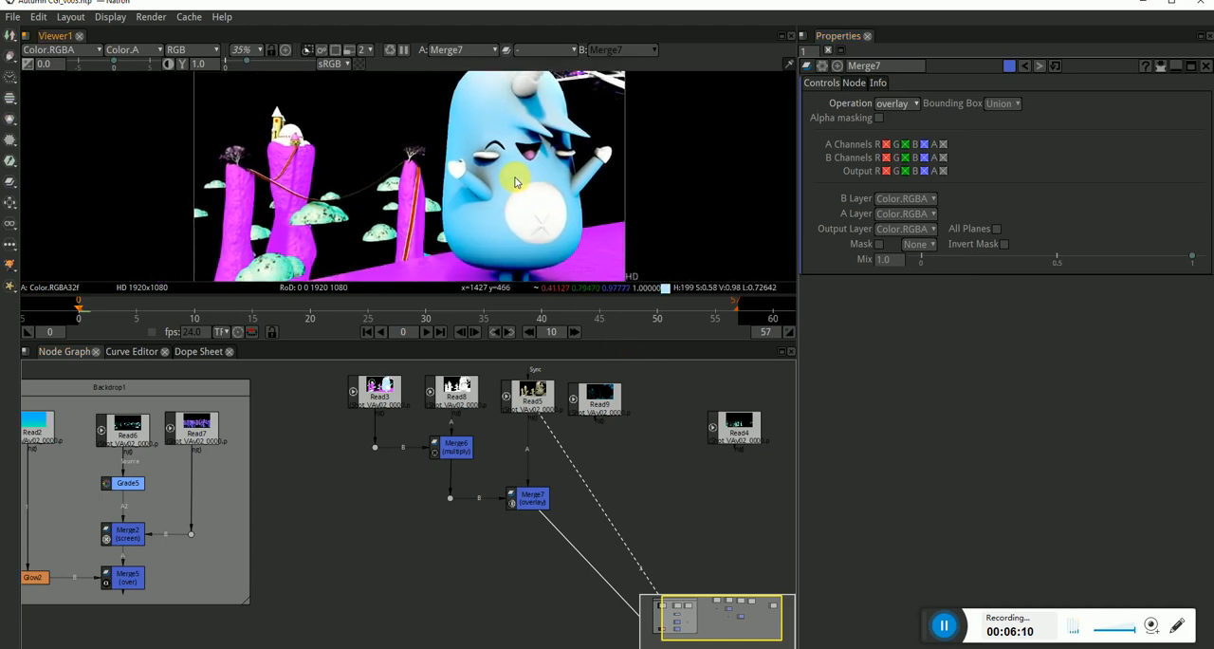
pyautogui.moveTo(1198, 257); pyautogui.dragTo(1098, 252)
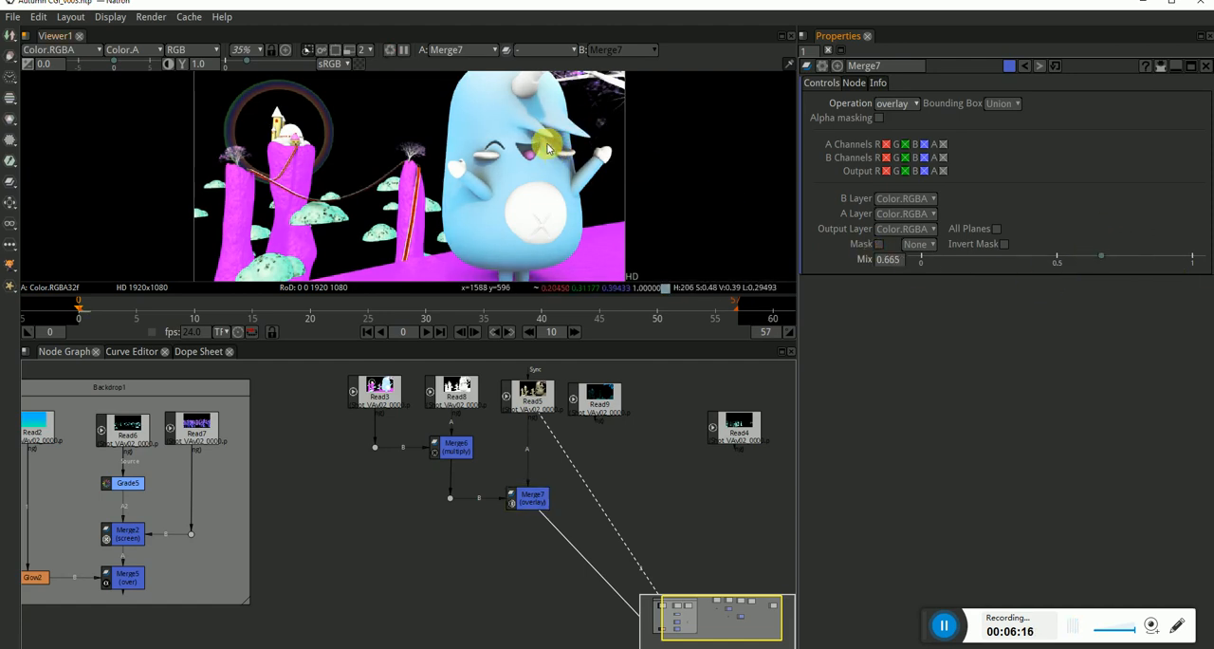
pyautogui.moveTo(1103, 258); pyautogui.dragTo(1204, 261)
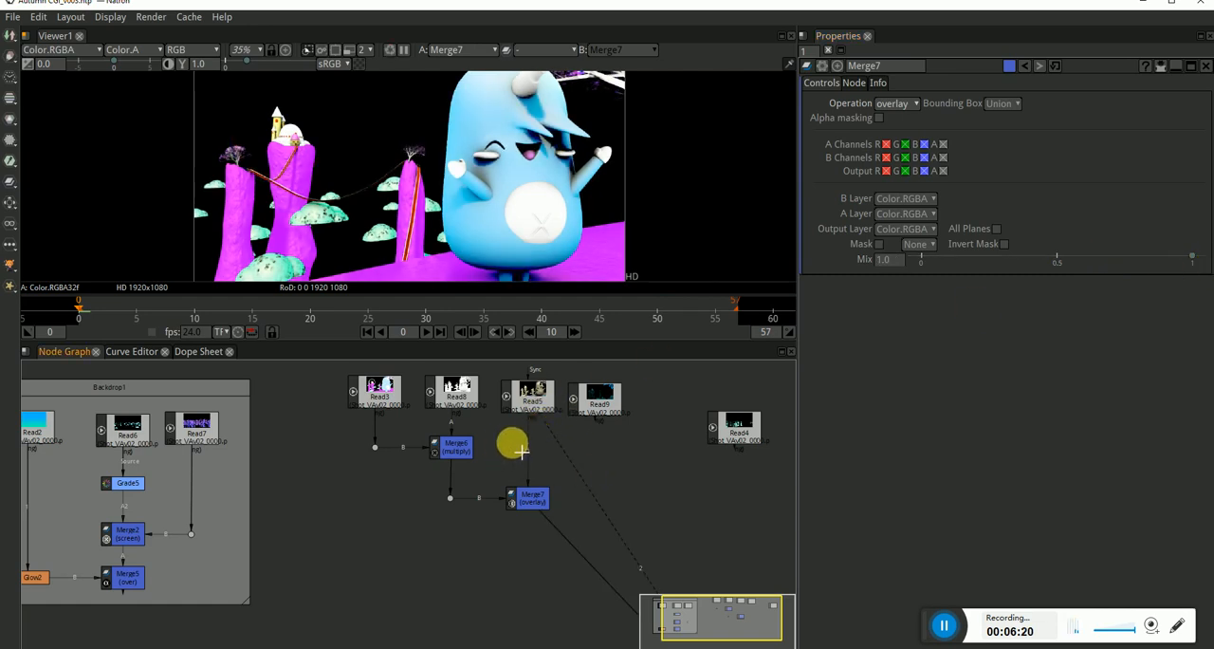
# Insert a Grade node on the A connection between Read5 and Merge7, directly beneath Read5.
pyautogui.press('Tab')
pyautogui.write('grade')
pyautogui.press('Return')
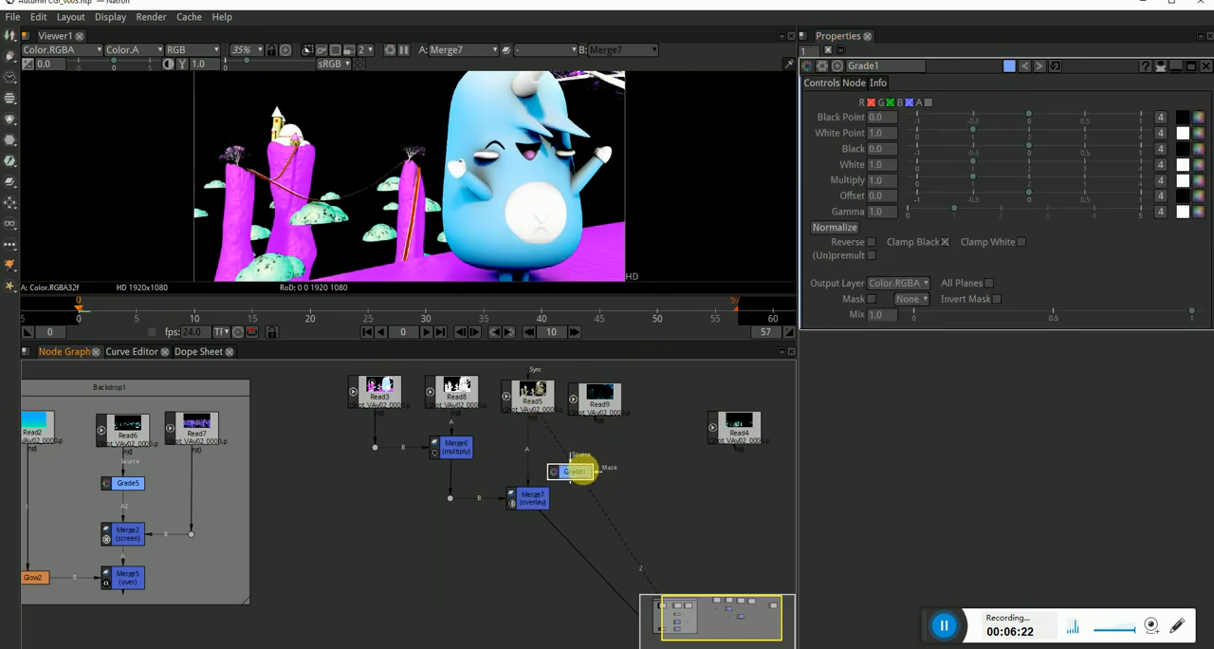
pyautogui.moveTo(581, 472); pyautogui.dragTo(536, 463)
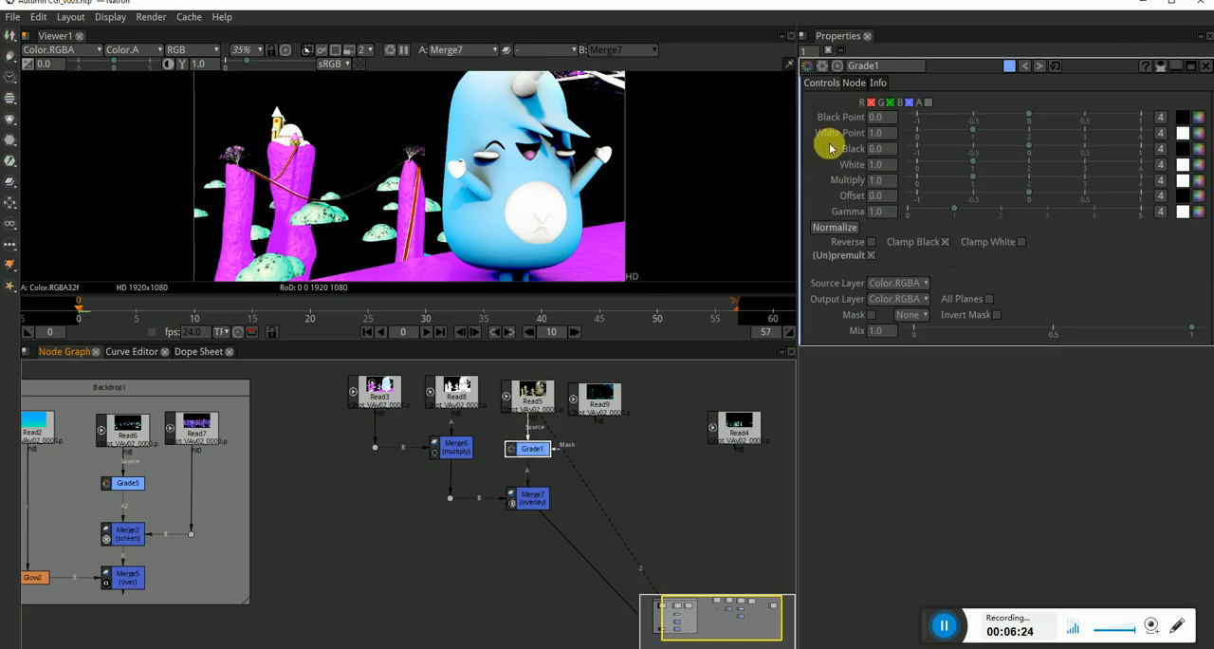
# Set Grade1's black to 0.178 and its white to 0.750, checking the character and branches in the viewer.
pyautogui.moveTo(1002, 160); pyautogui.dragTo(965, 164)
pyautogui.moveTo(636, 173); pyautogui.dragTo(637, 207)
pyautogui.moveTo(1035, 148); pyautogui.dragTo(1048, 153)
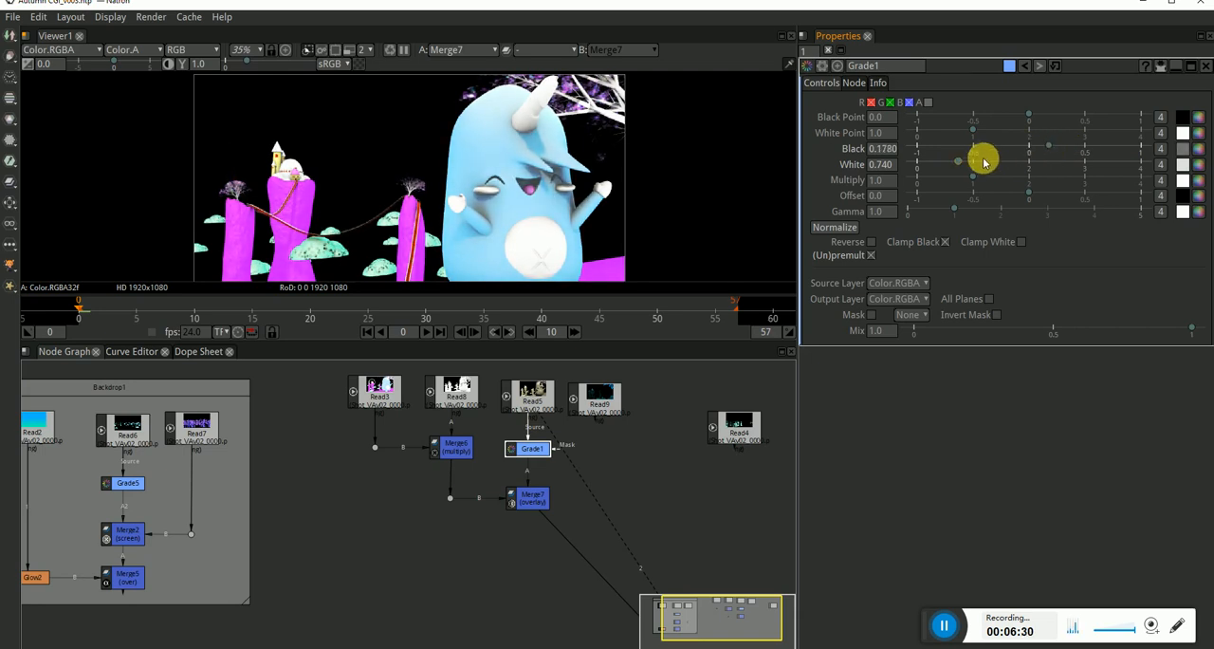
pyautogui.moveTo(951, 163)
pyautogui.mouseDown()
pyautogui.moveTo(970, 163)
pyautogui.moveTo(958, 167)
pyautogui.mouseUp()
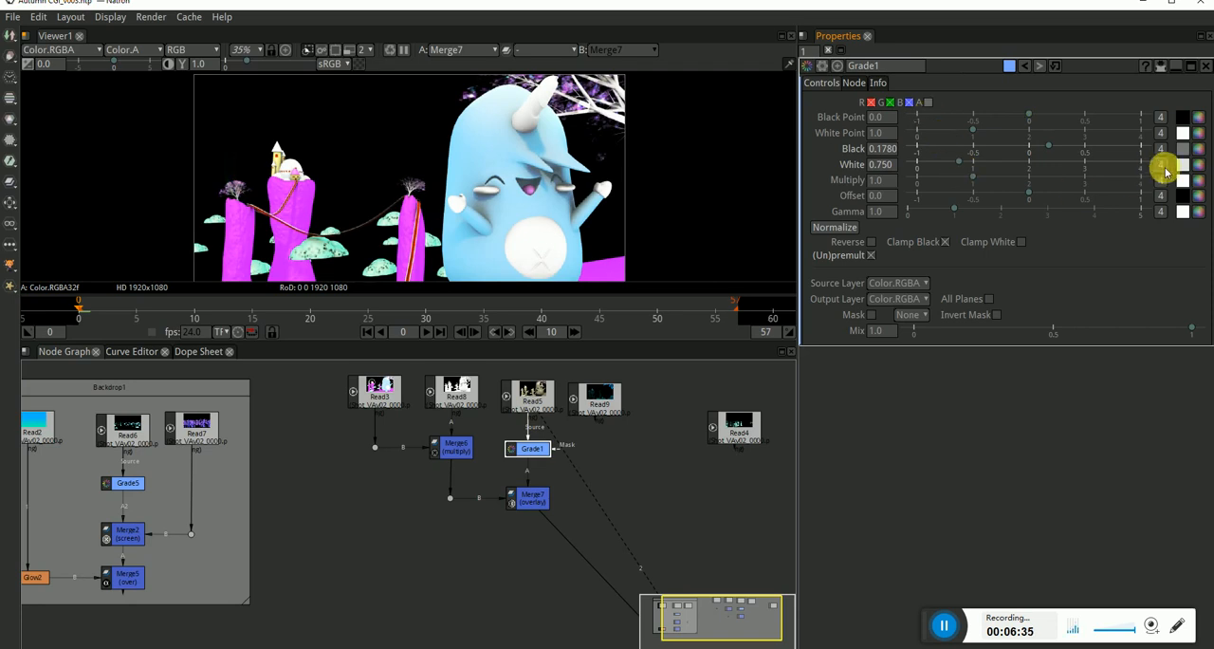
# Tint Grade1's white pale green with red 172, green 255 and blue 192, and view the whole character.
pyautogui.click(1192, 165)
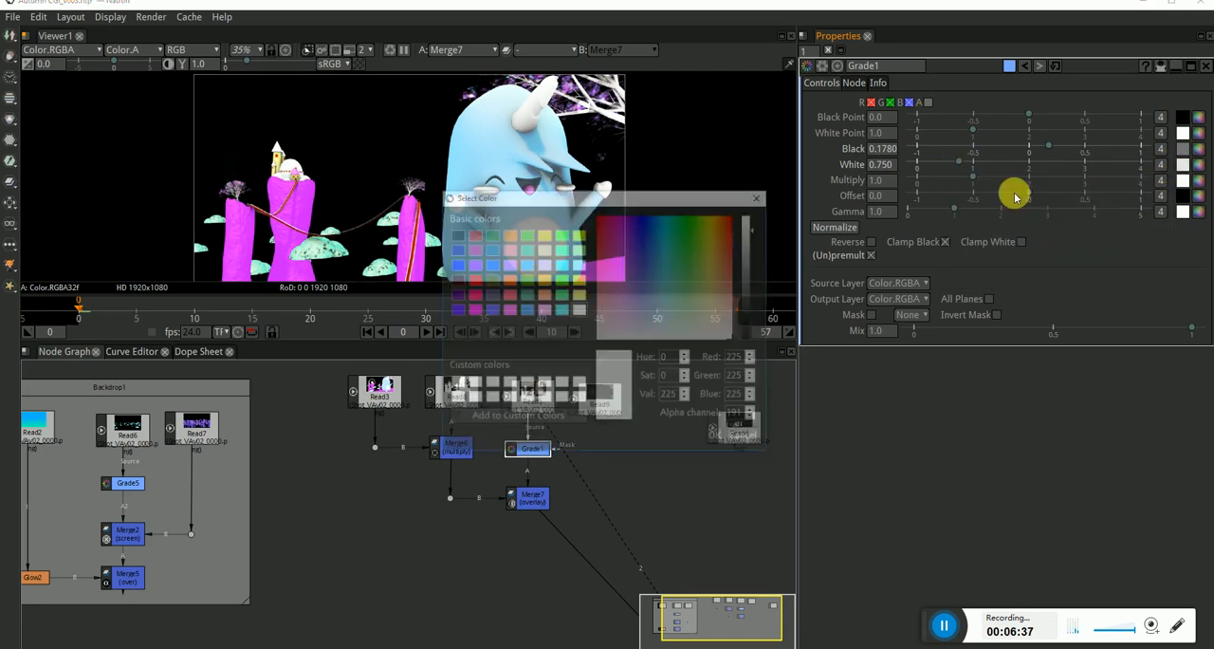
pyautogui.click(563, 236)
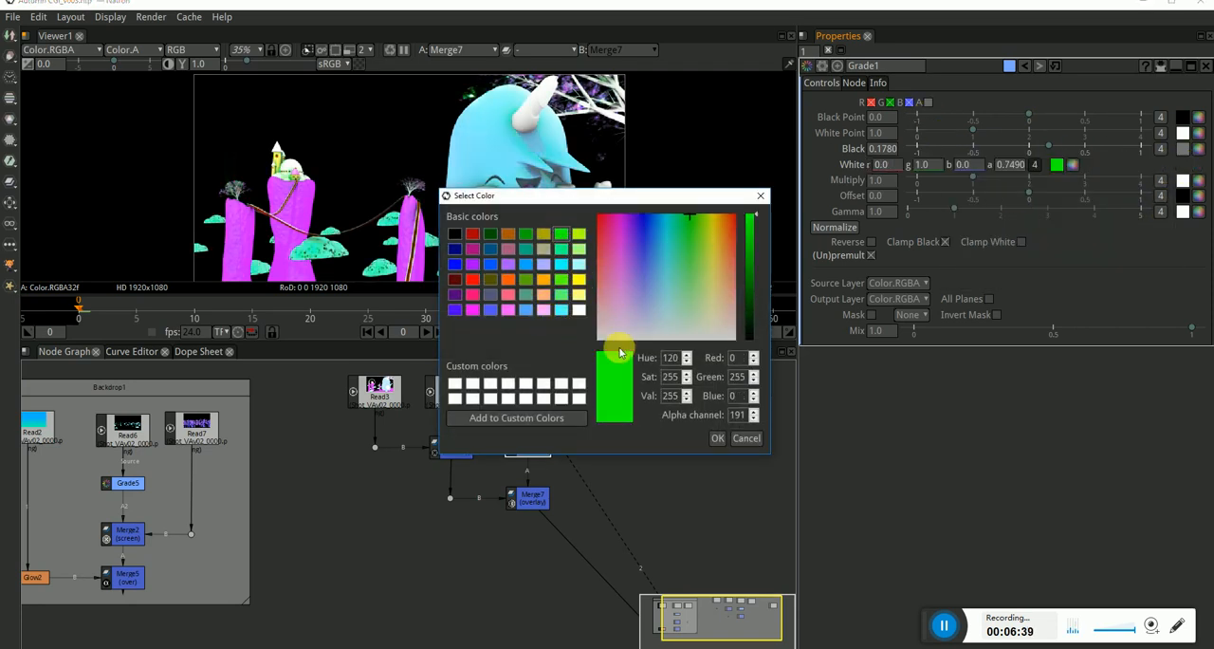
pyautogui.click(694, 273)
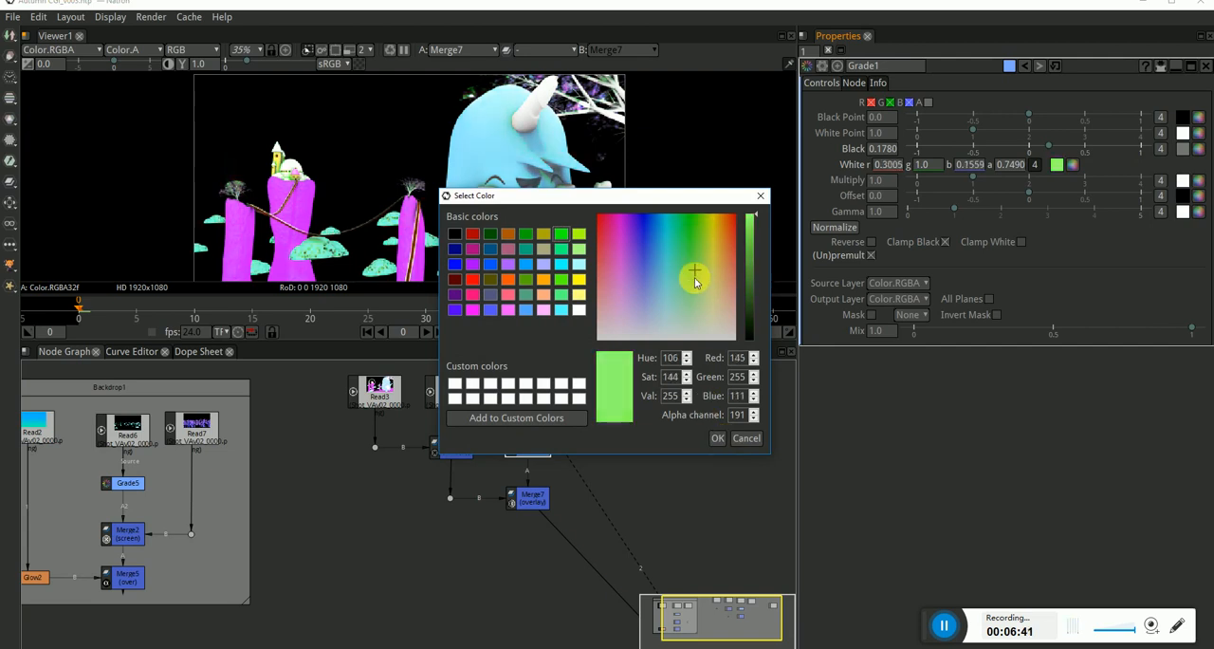
pyautogui.moveTo(695, 277); pyautogui.dragTo(683, 302)
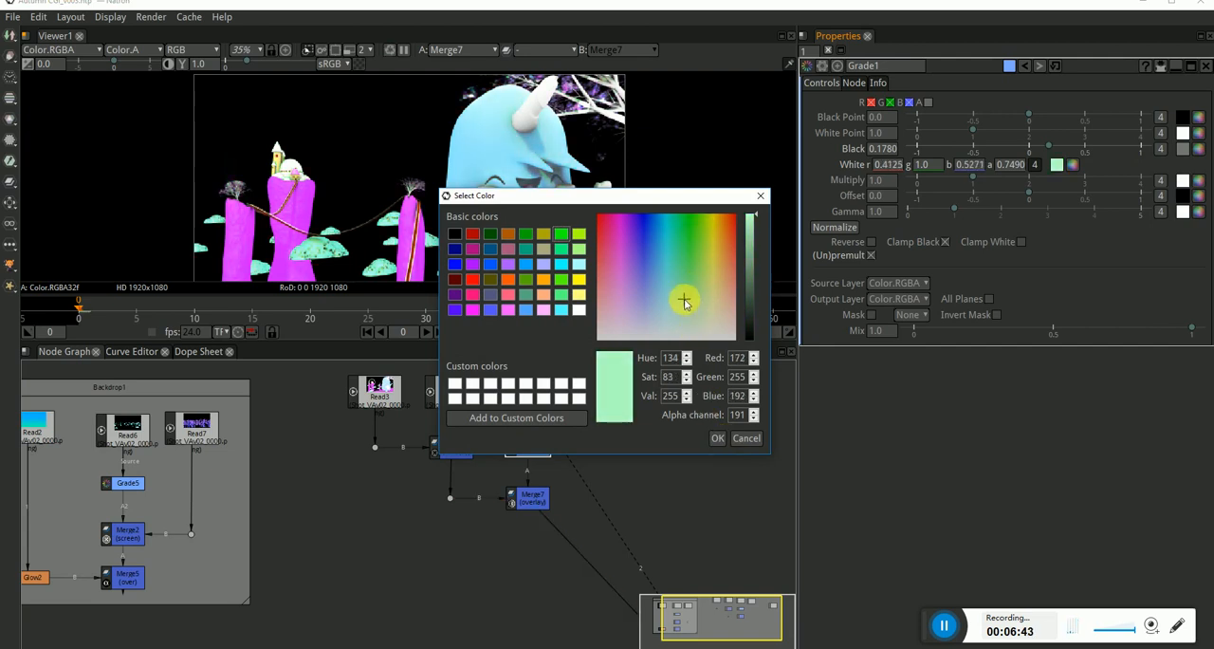
pyautogui.click(717, 437)
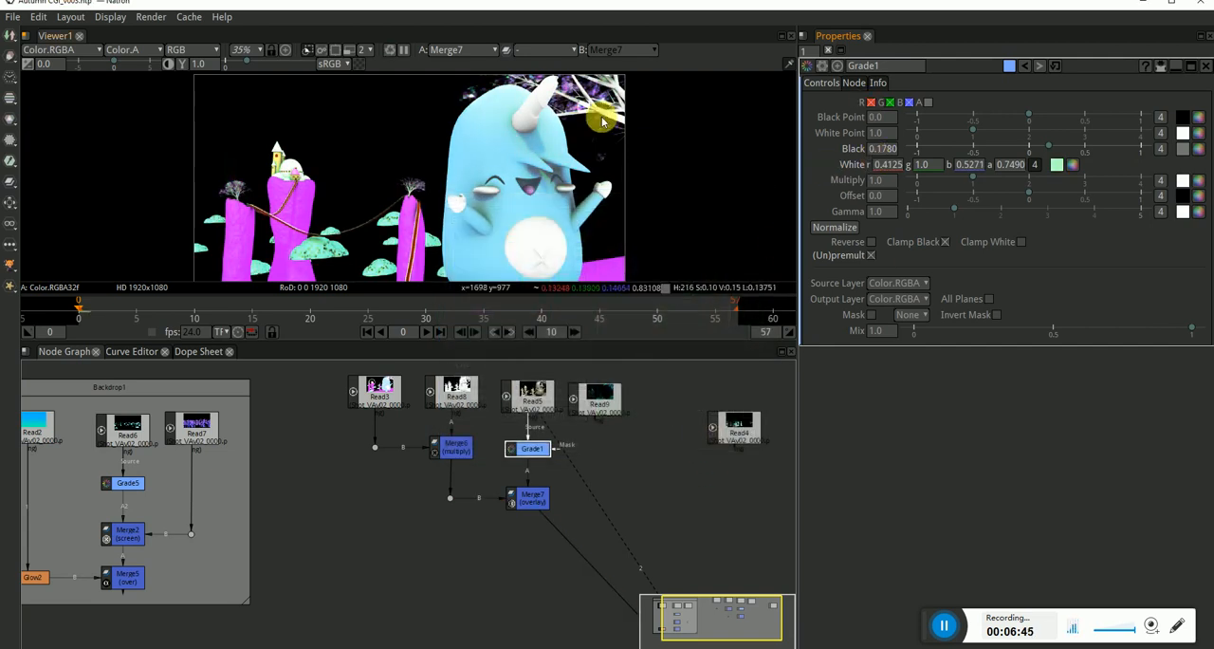
pyautogui.scroll(-1, 528, 218)
pyautogui.moveTo(527, 218); pyautogui.dragTo(532, 197)
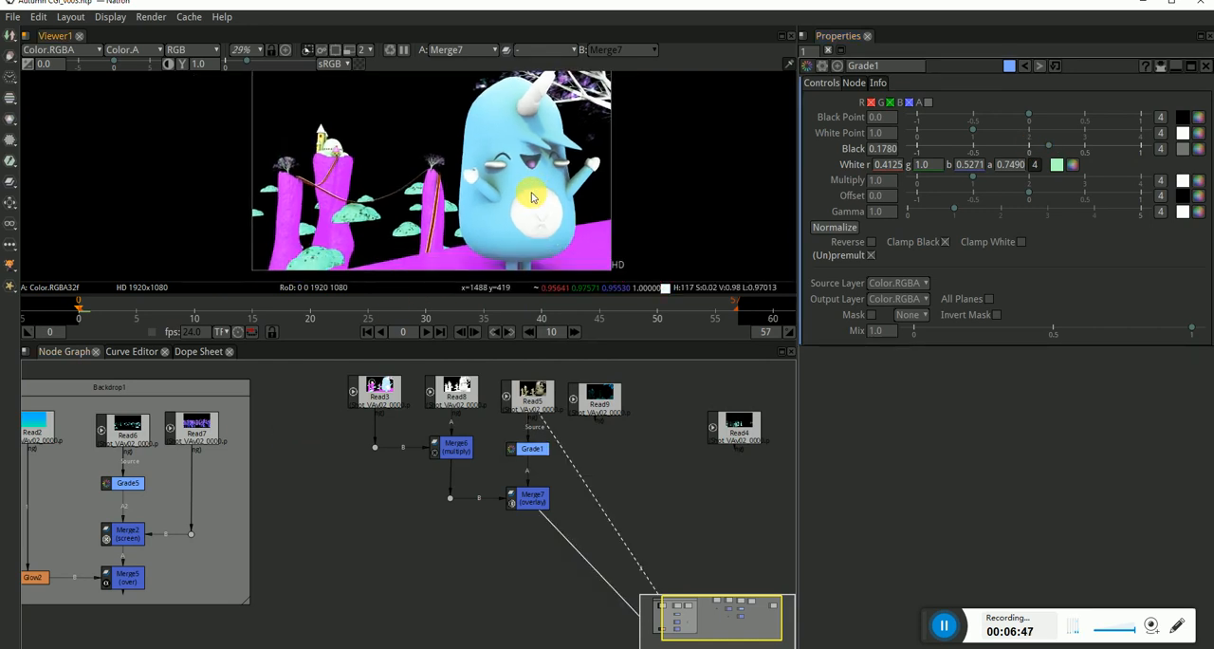
# Shift Read9 slightly away from Read5 and show its pass in the viewer.
pyautogui.moveTo(629, 480); pyautogui.dragTo(614, 475)
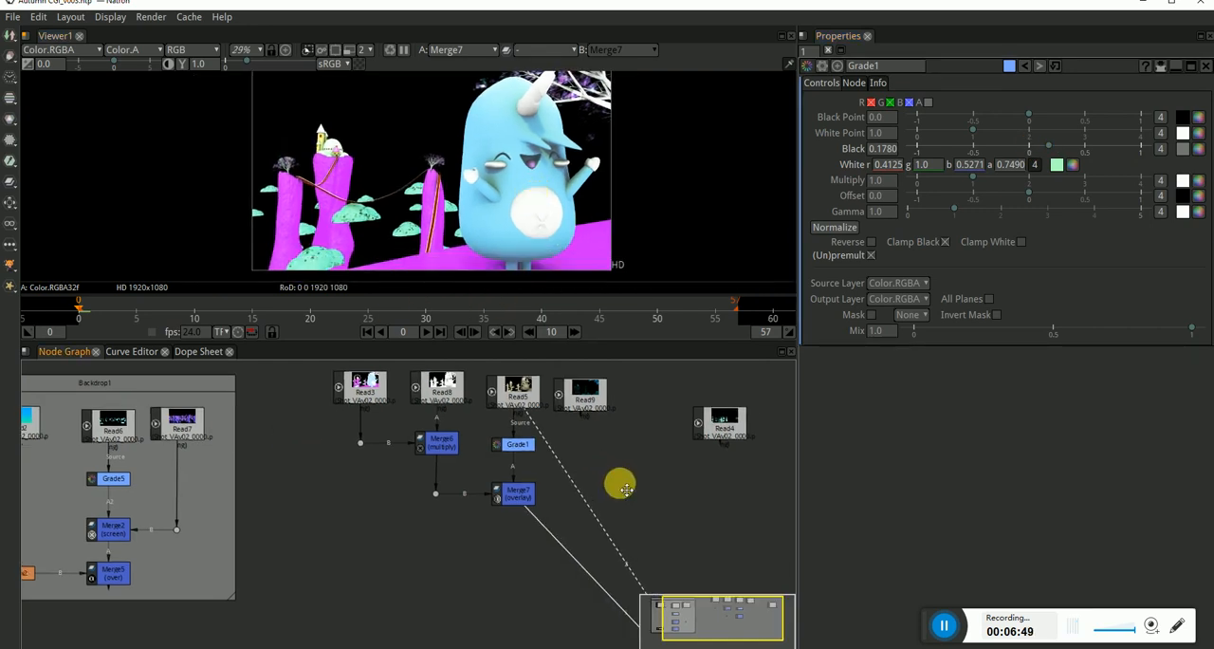
pyautogui.moveTo(585, 404); pyautogui.dragTo(592, 399)
pyautogui.press('1')
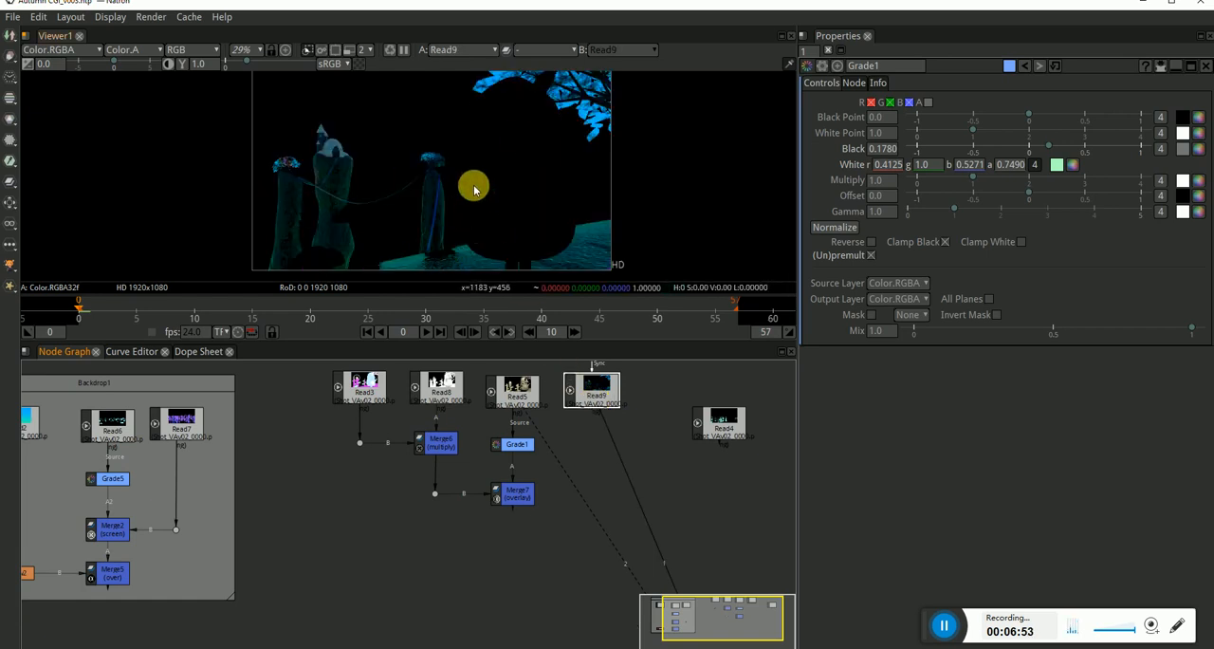
# Examine Read9's ropes, pillars and castle up close, and check the pass's alpha channel.
pyautogui.scroll(10, 347, 195)
pyautogui.scroll(1, 395, 179)
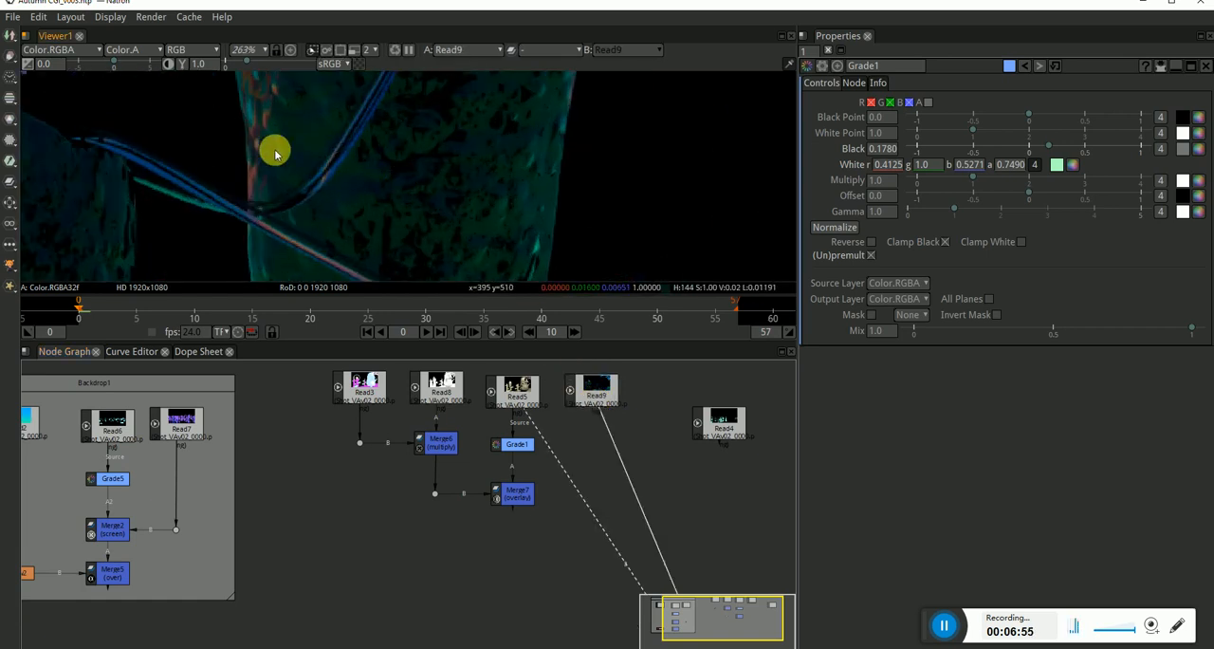
pyautogui.scroll(-2, 276, 155)
pyautogui.moveTo(279, 127); pyautogui.dragTo(305, 190)
pyautogui.moveTo(409, 166); pyautogui.dragTo(373, 225)
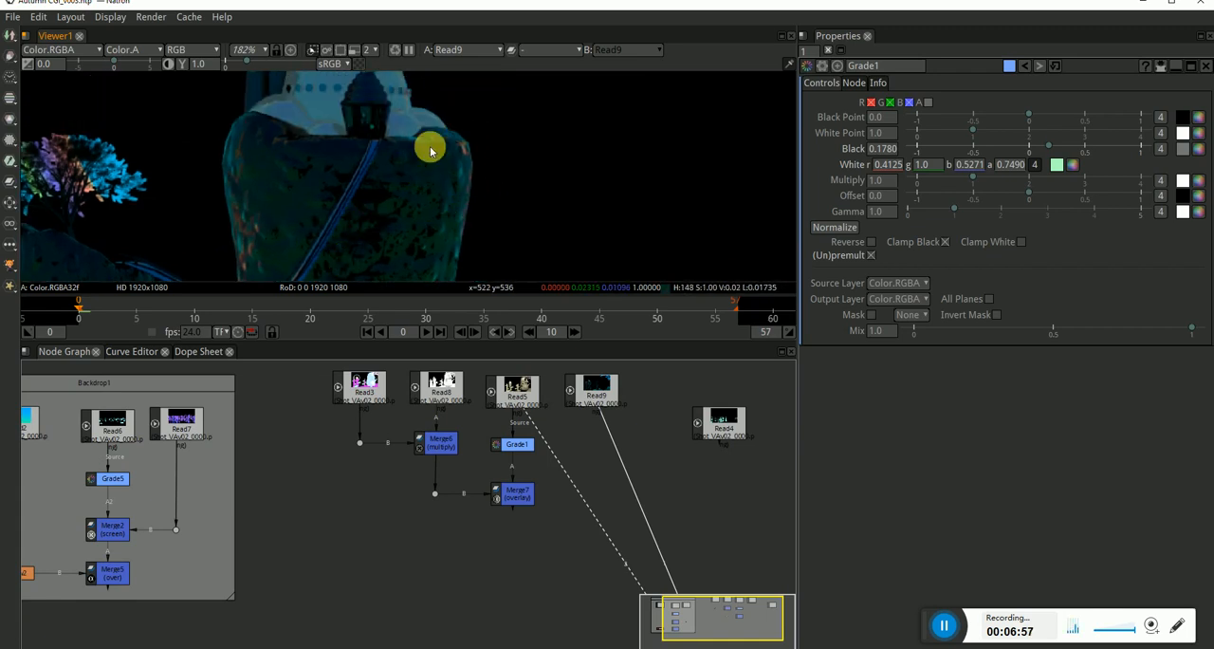
pyautogui.moveTo(383, 131); pyautogui.dragTo(396, 214)
pyautogui.scroll(-1, 477, 226)
pyautogui.scroll(-8, 481, 220)
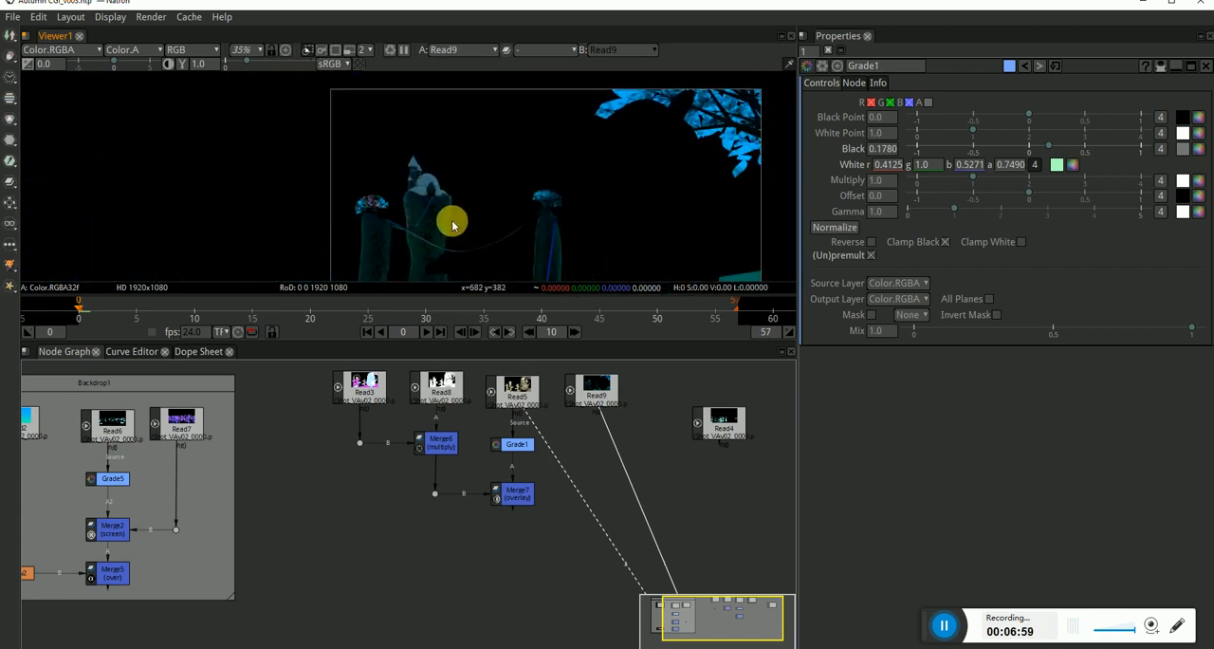
pyautogui.press('a')
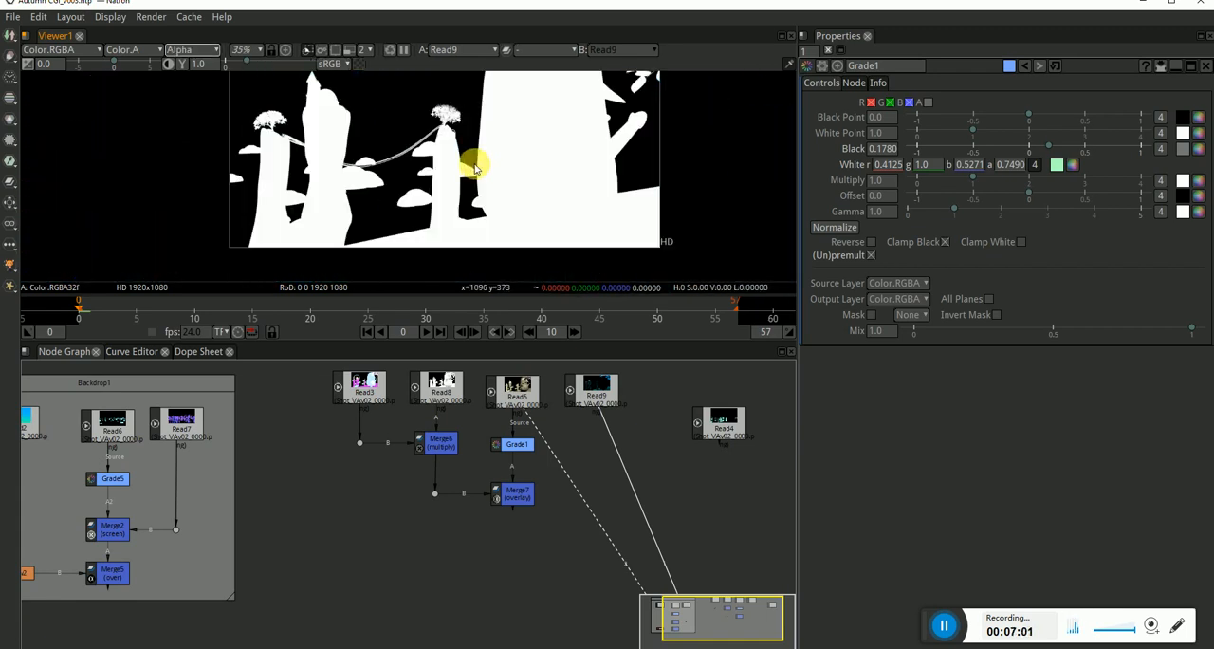
pyautogui.press('a')
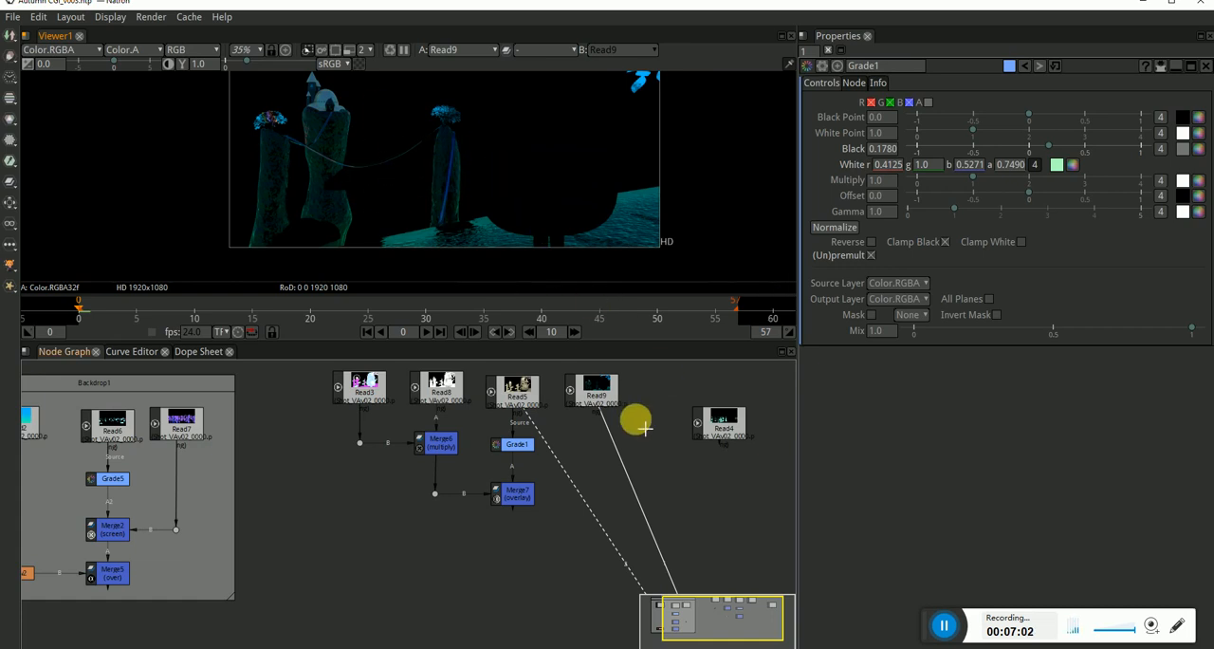
# Add a Merge node under Read9 with A from Read9 and B from Merge7, routing B through a dot below Merge7.
pyautogui.press('m')
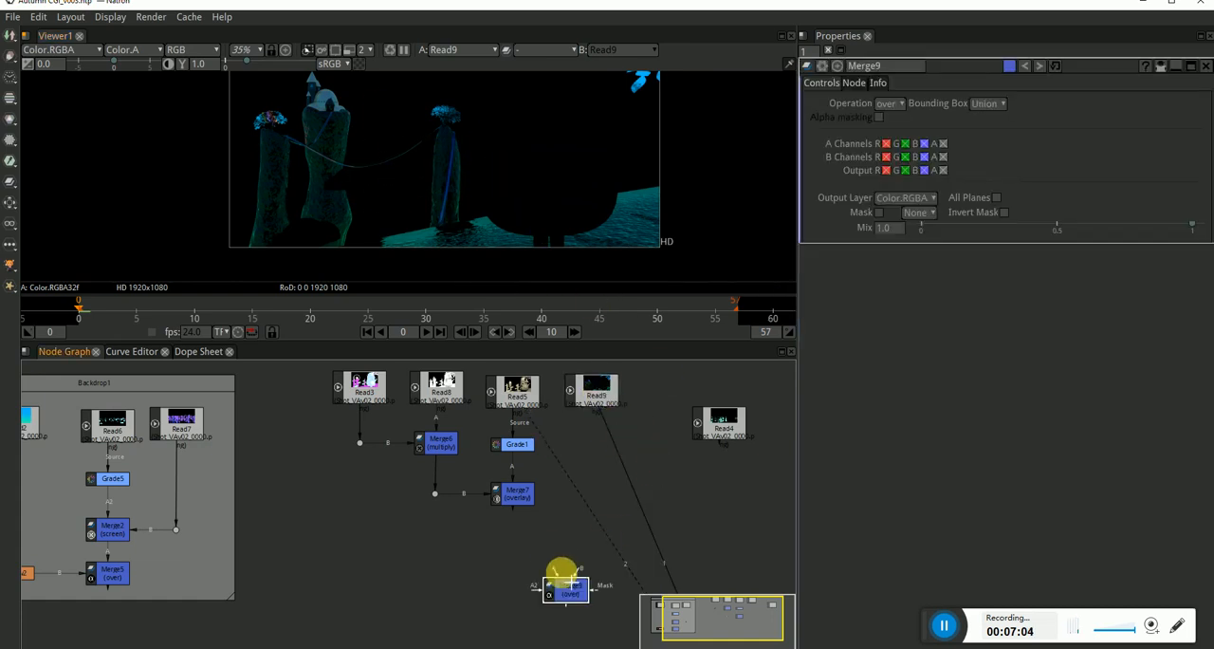
pyautogui.moveTo(561, 575); pyautogui.dragTo(515, 494)
pyautogui.moveTo(556, 528); pyautogui.dragTo(533, 549)
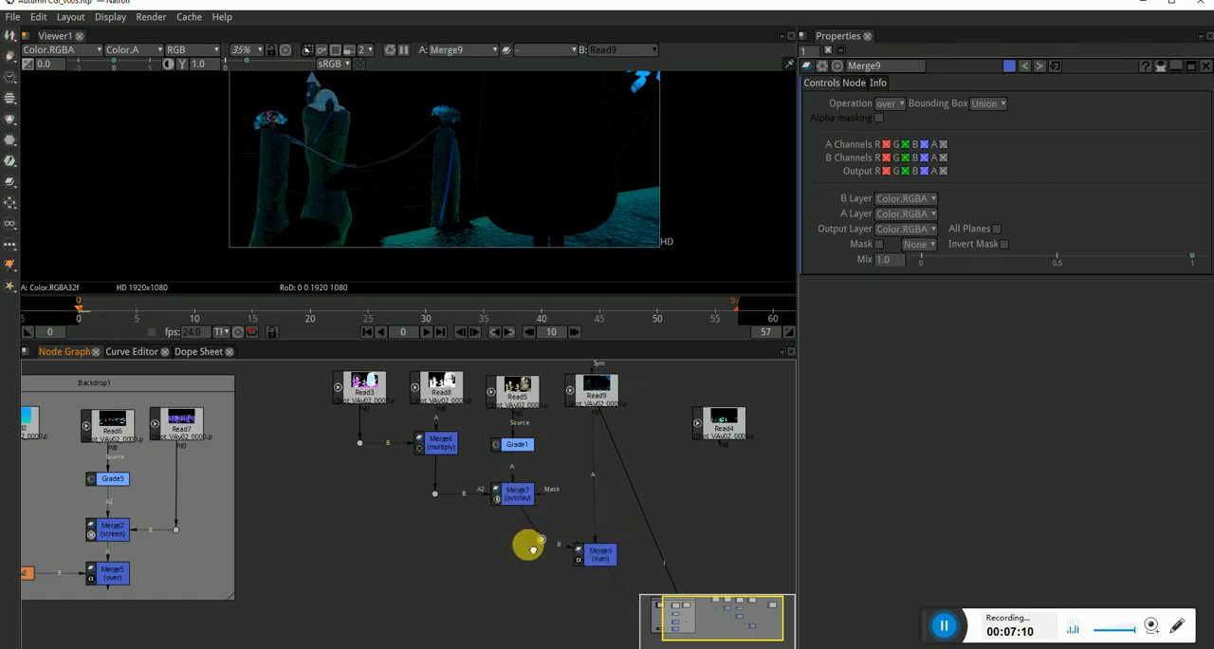
# Set Merge9's operation to screen, checking the ropes and trees up close and across the wider frame.
pyautogui.click(596, 555)
pyautogui.click(889, 103)
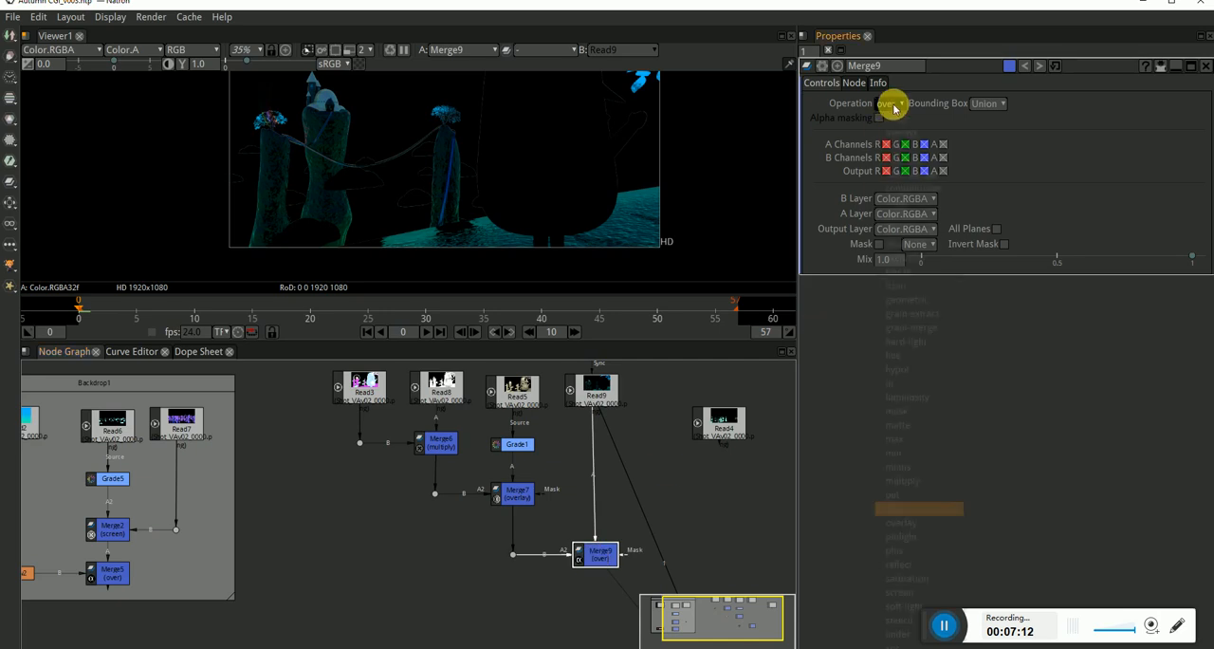
pyautogui.click(902, 597)
pyautogui.moveTo(527, 183); pyautogui.dragTo(551, 198)
pyautogui.scroll(9, 353, 143)
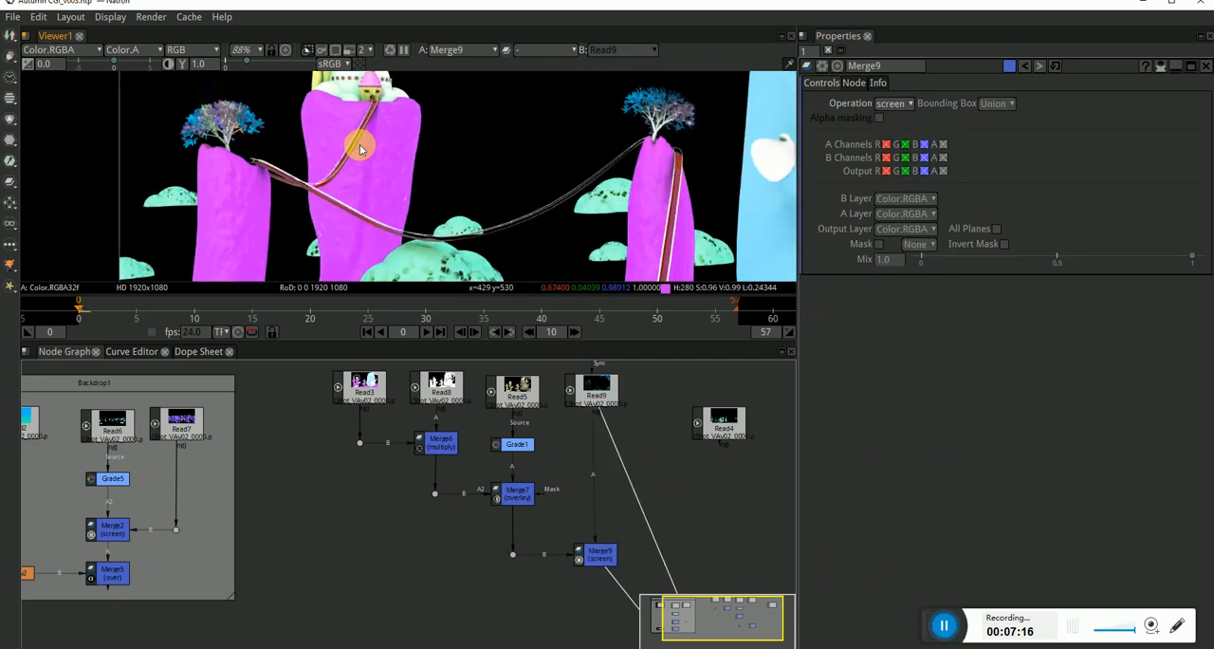
pyautogui.click(613, 562)
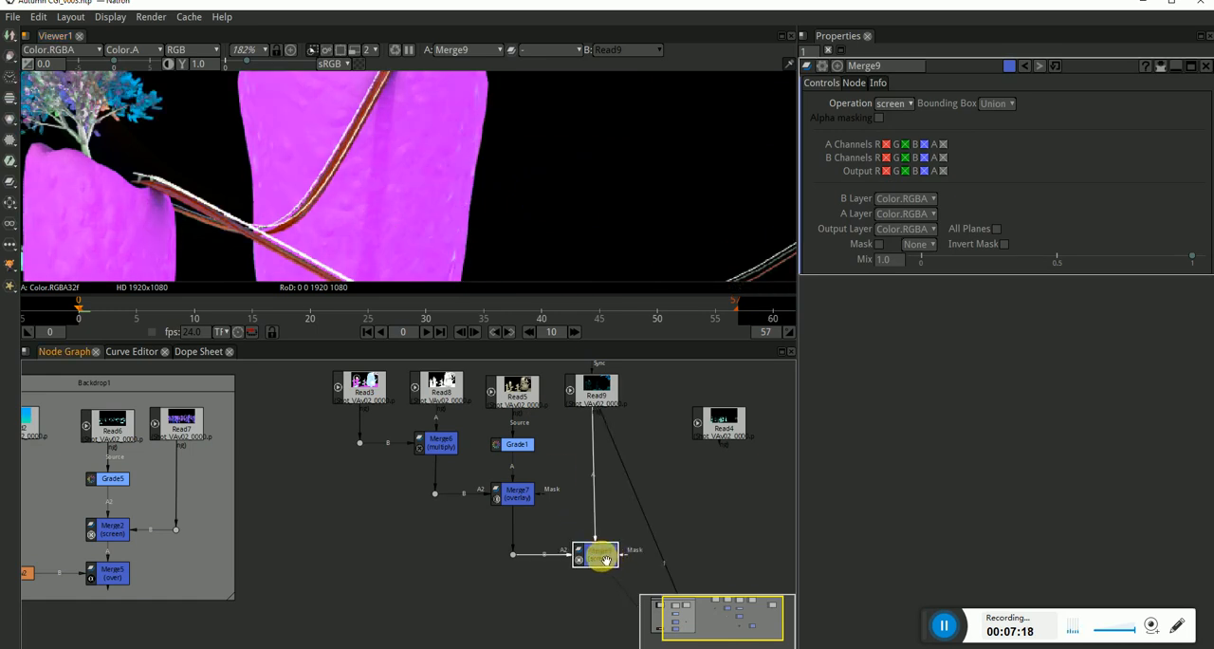
pyautogui.scroll(-5, 486, 169)
pyautogui.scroll(-2, 488, 179)
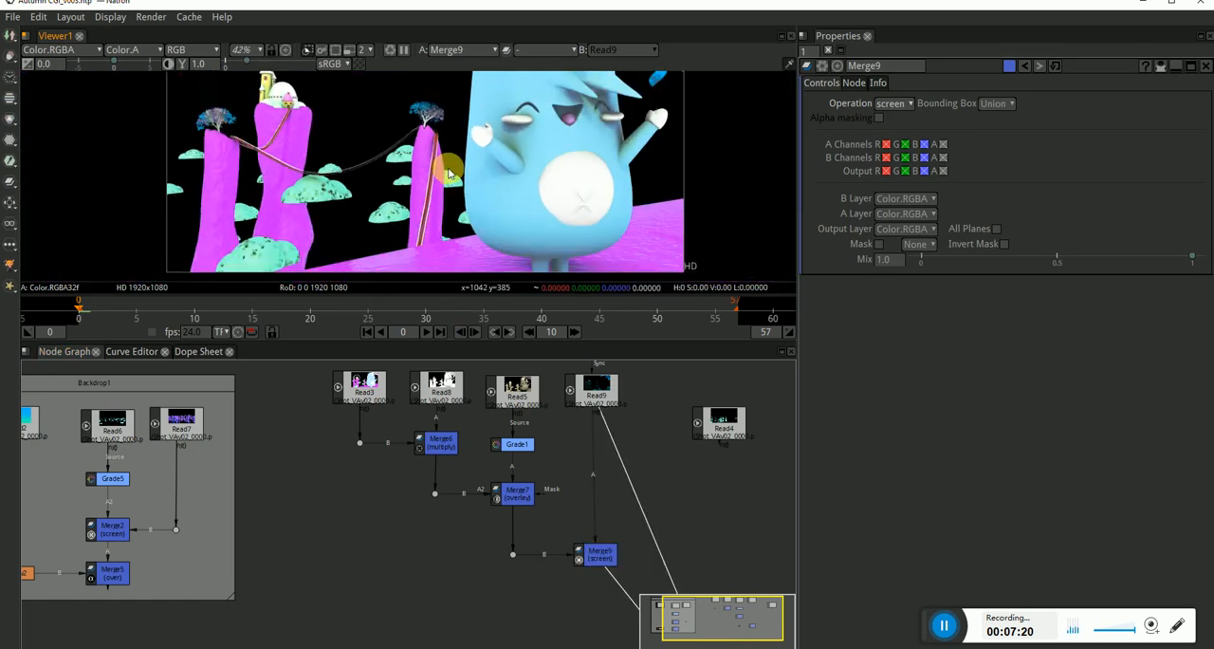
# Enclose the Read3, Read8, Read5 and Read9 branch in a backdrop and place it beside the first backdrop.
pyautogui.scroll(-3, 547, 573)
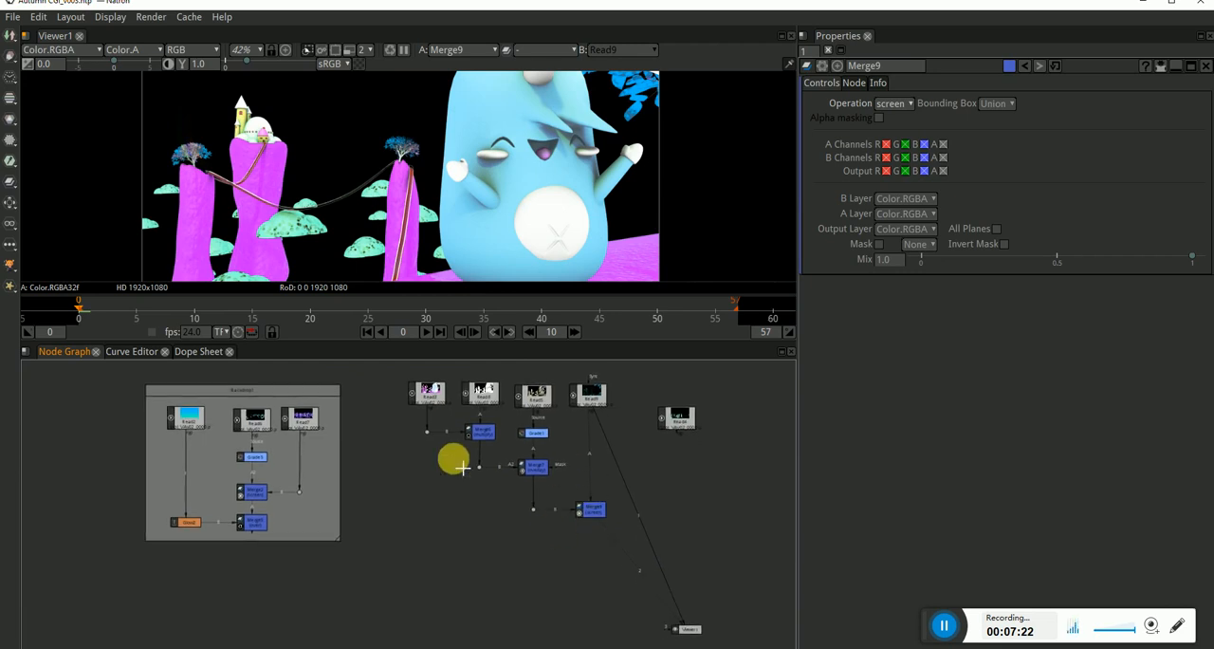
pyautogui.moveTo(632, 368); pyautogui.dragTo(365, 590)
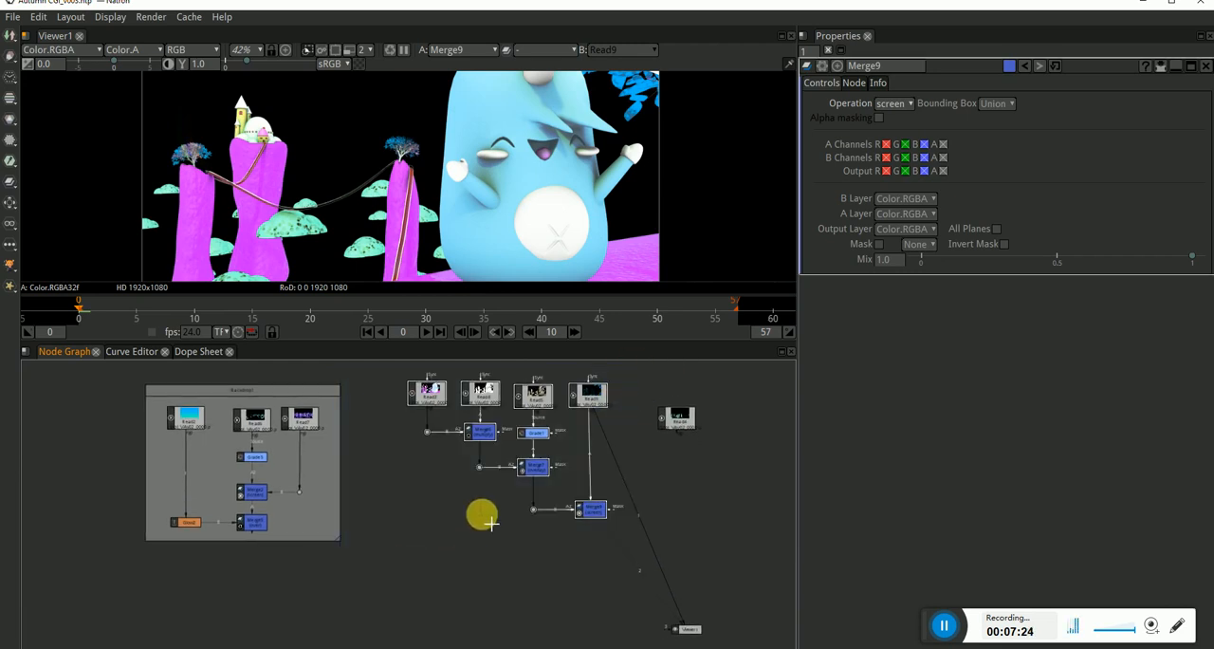
pyautogui.moveTo(522, 397); pyautogui.dragTo(526, 410)
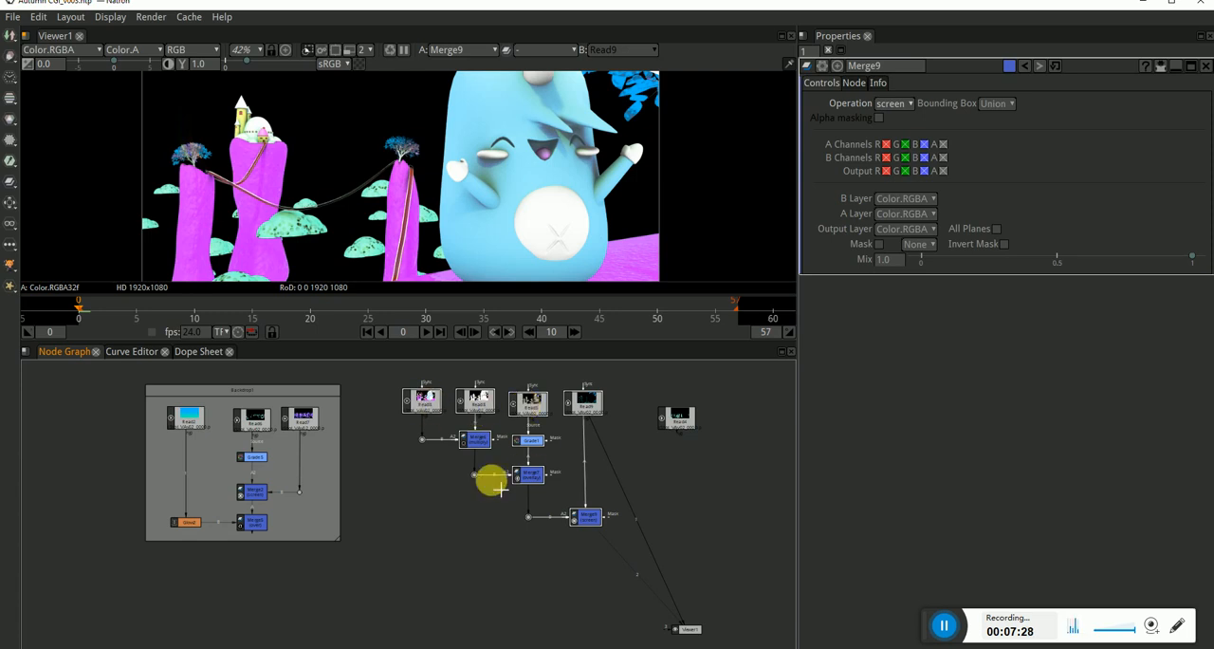
pyautogui.press('Tab')
pyautogui.write('b')
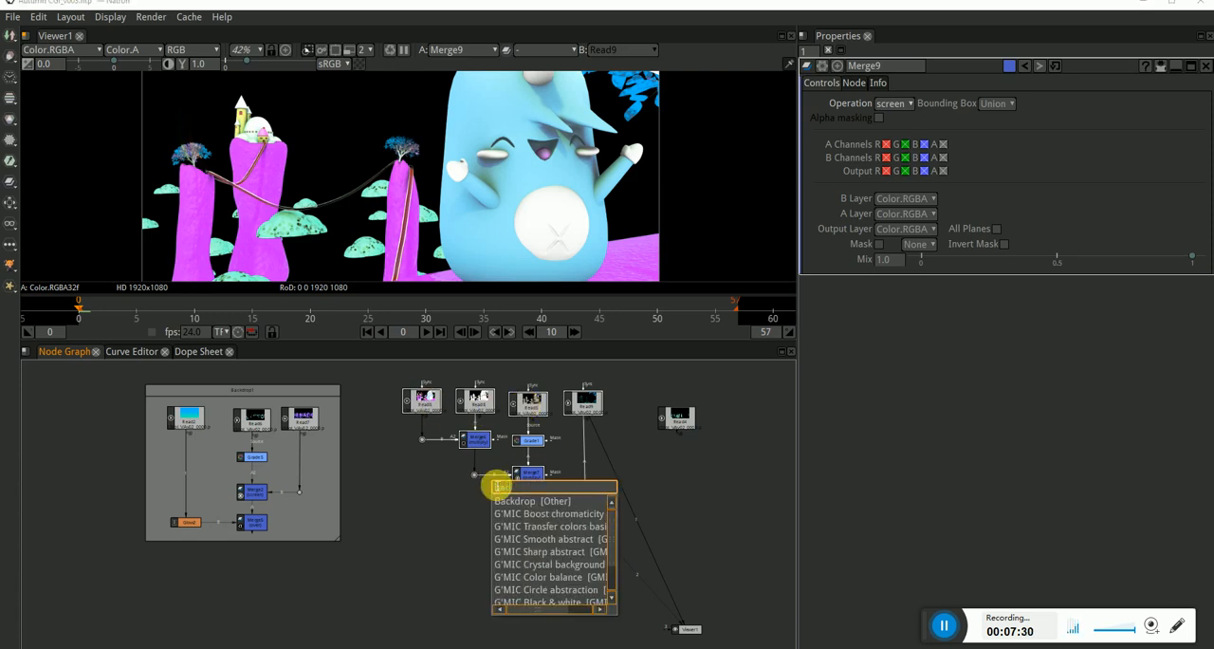
pyautogui.click(525, 503)
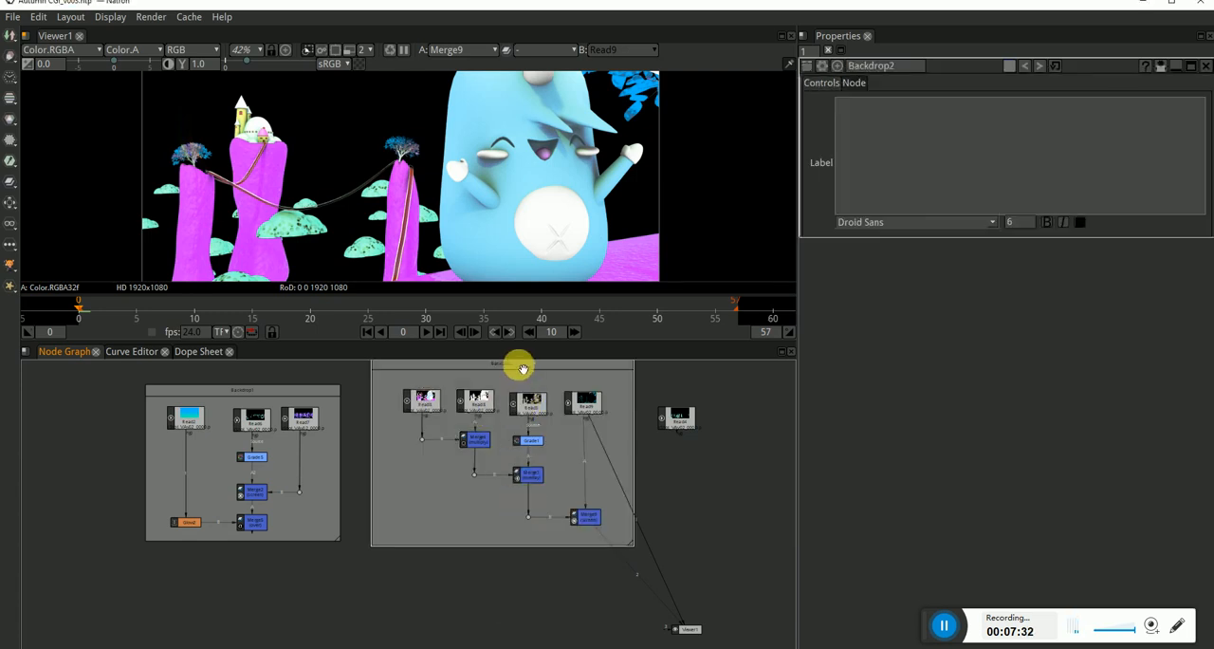
pyautogui.moveTo(523, 369); pyautogui.dragTo(511, 380)
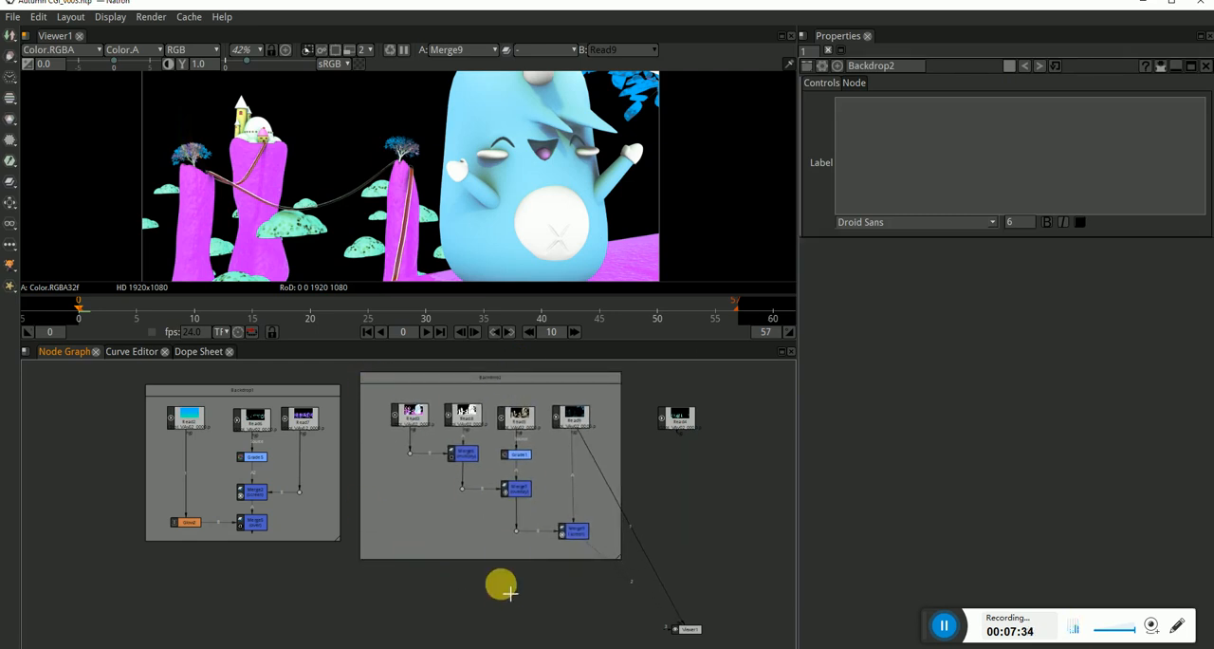
# Add a Merge node below Merge9 with A from Merge9 and B from Merge5, bending B through a dot and aligning both just below the backdrops.
pyautogui.moveTo(509, 592); pyautogui.dragTo(569, 541)
pyautogui.press('m')
pyautogui.click(542, 586)
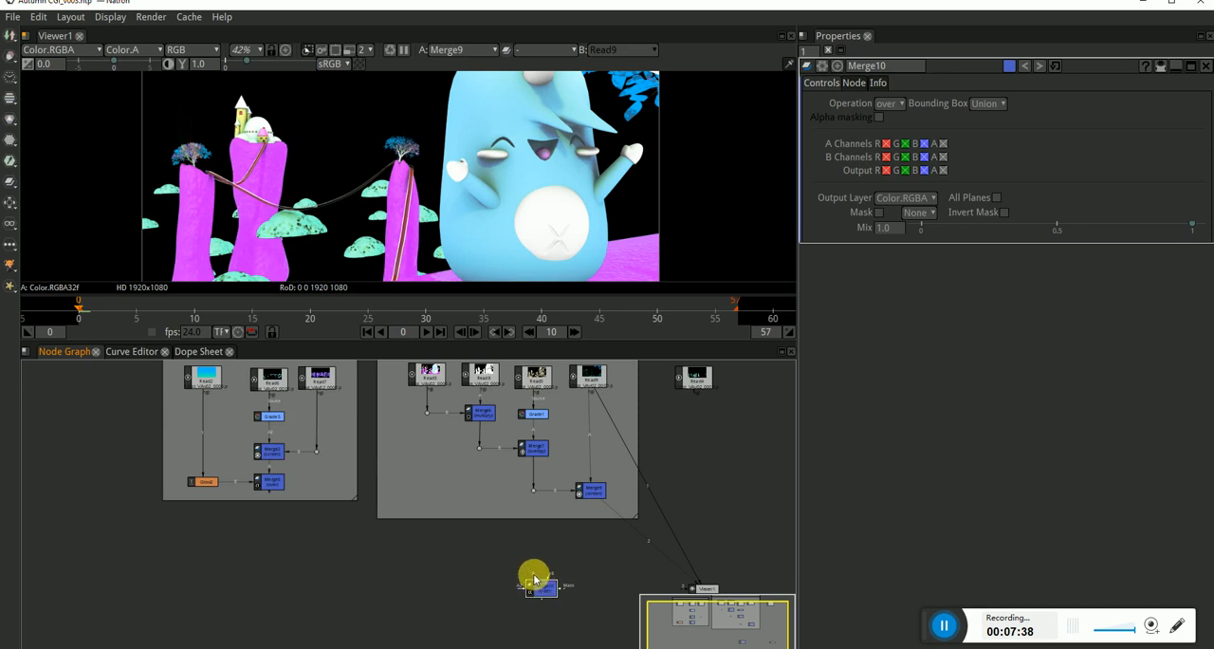
pyautogui.moveTo(533, 577); pyautogui.dragTo(271, 479)
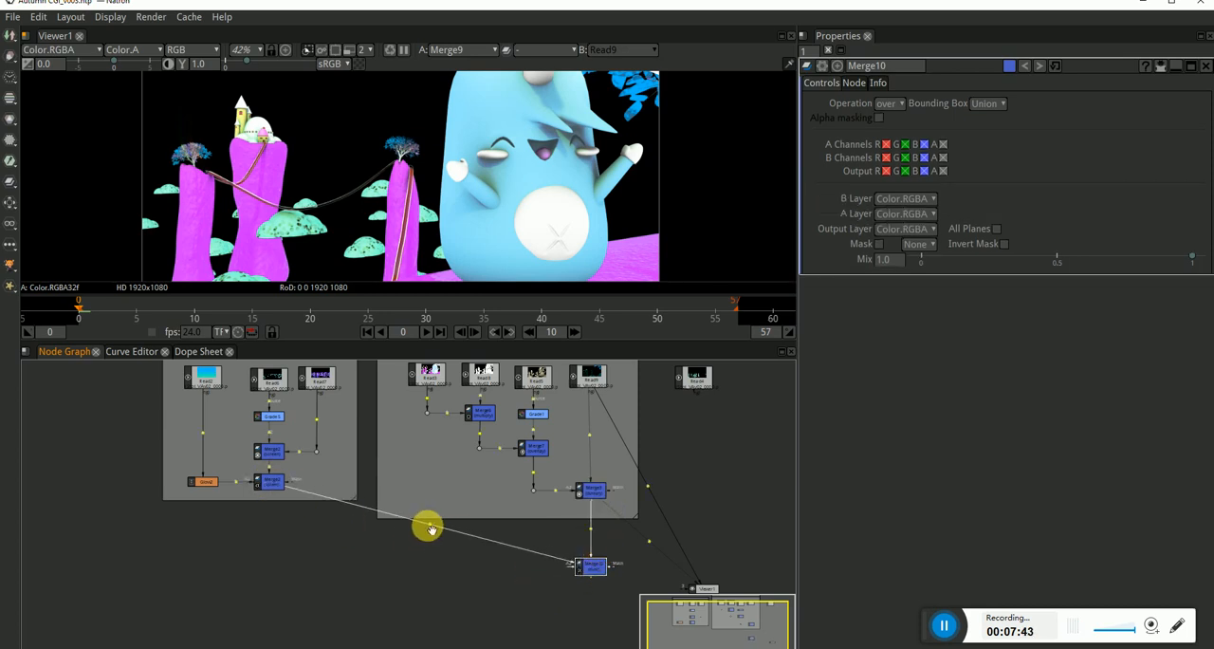
pyautogui.moveTo(428, 528); pyautogui.dragTo(289, 567)
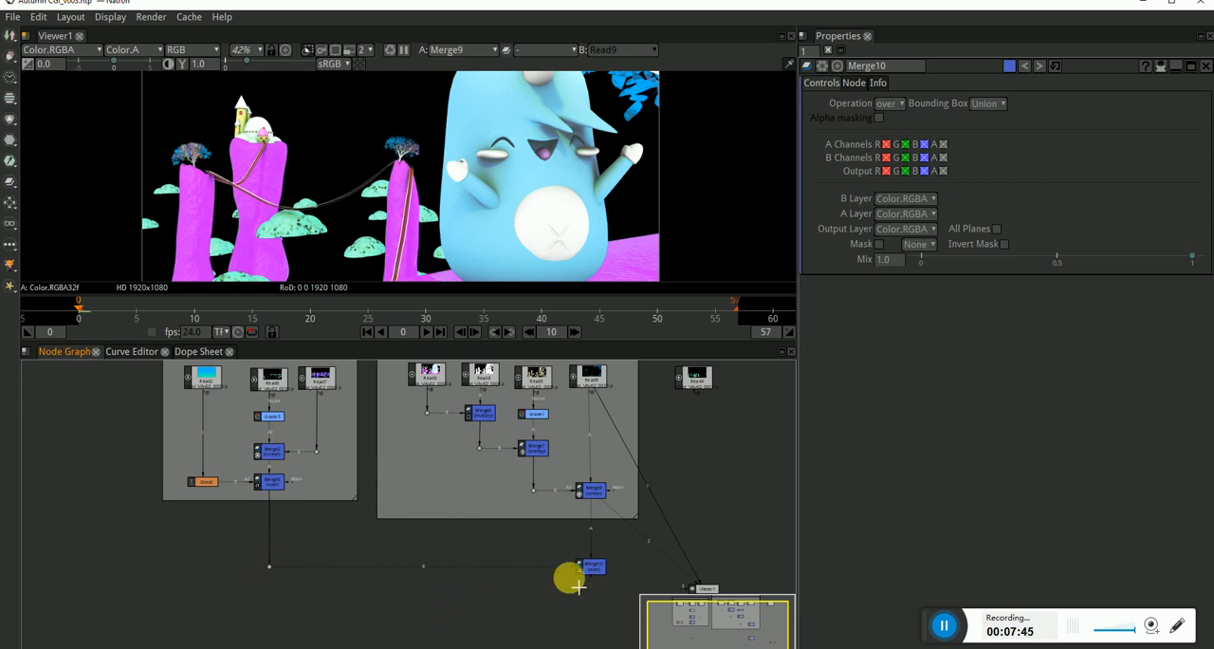
pyautogui.click(598, 565)
pyautogui.moveTo(599, 573); pyautogui.dragTo(597, 551)
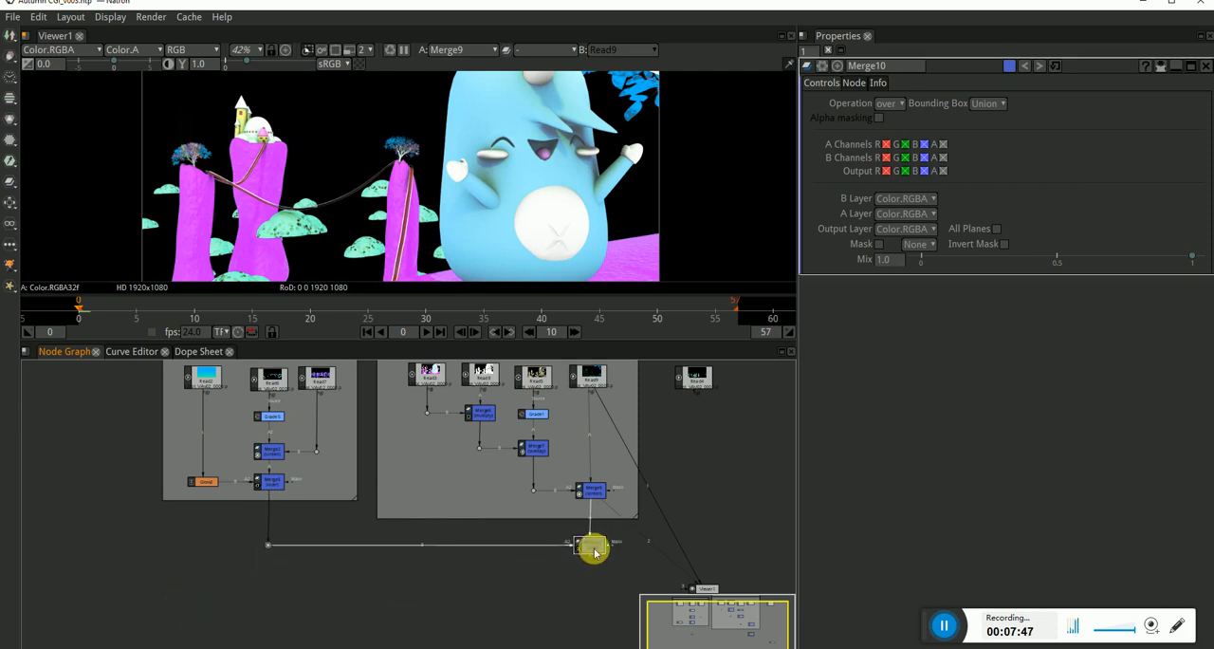
# Show Merge10 in the viewer and examine the character's edge against the sky up close.
pyautogui.press('1')
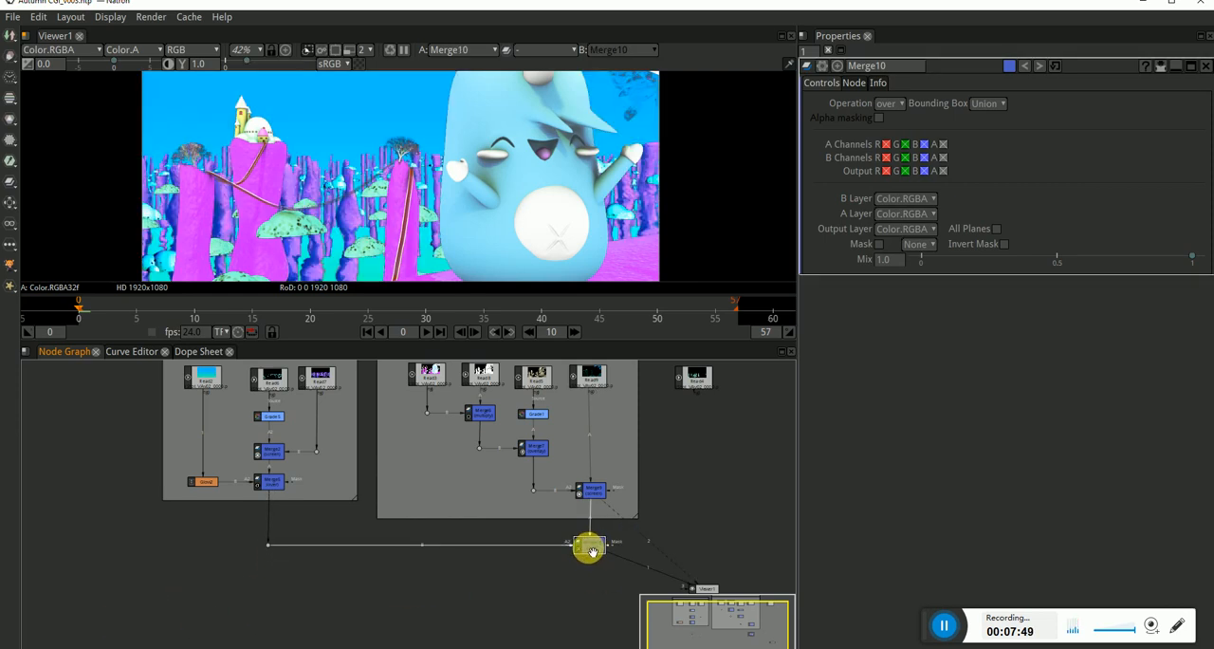
pyautogui.scroll(-2, 458, 156)
pyautogui.scroll(8, 457, 156)
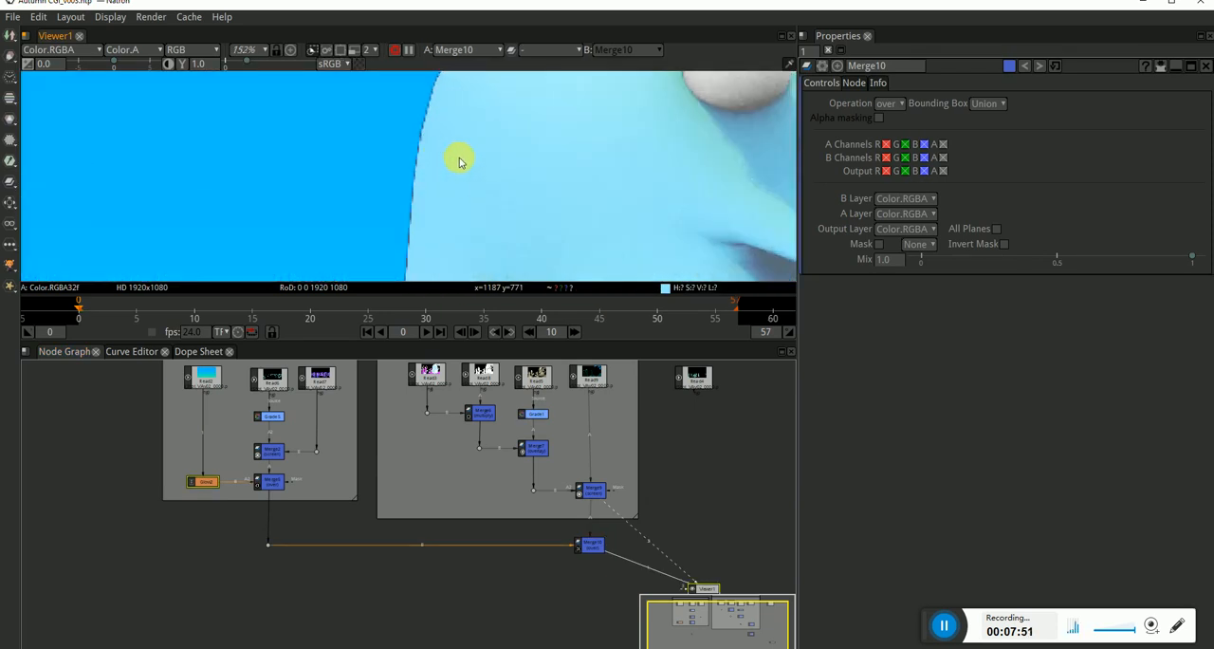
# Examine the Merge10 result, checking the character's edge against the sky up close, the castle area and the whole frame.
pyautogui.scroll(-4, 437, 146)
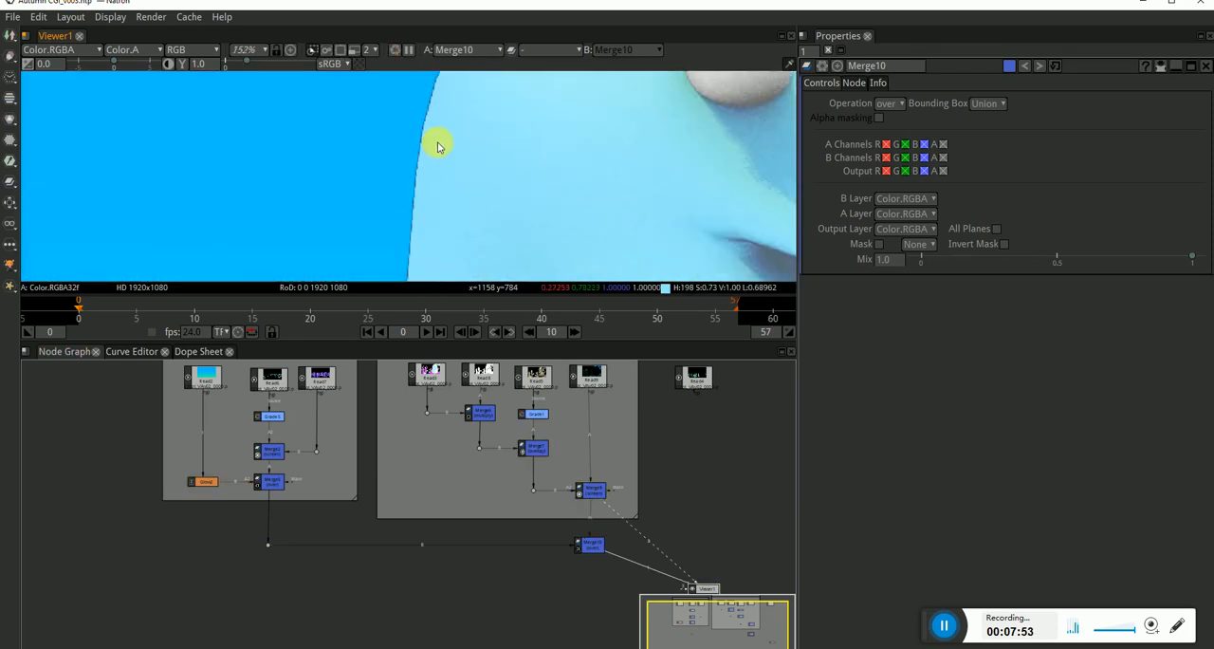
pyautogui.scroll(5, 436, 145)
pyautogui.scroll(3, 396, 110)
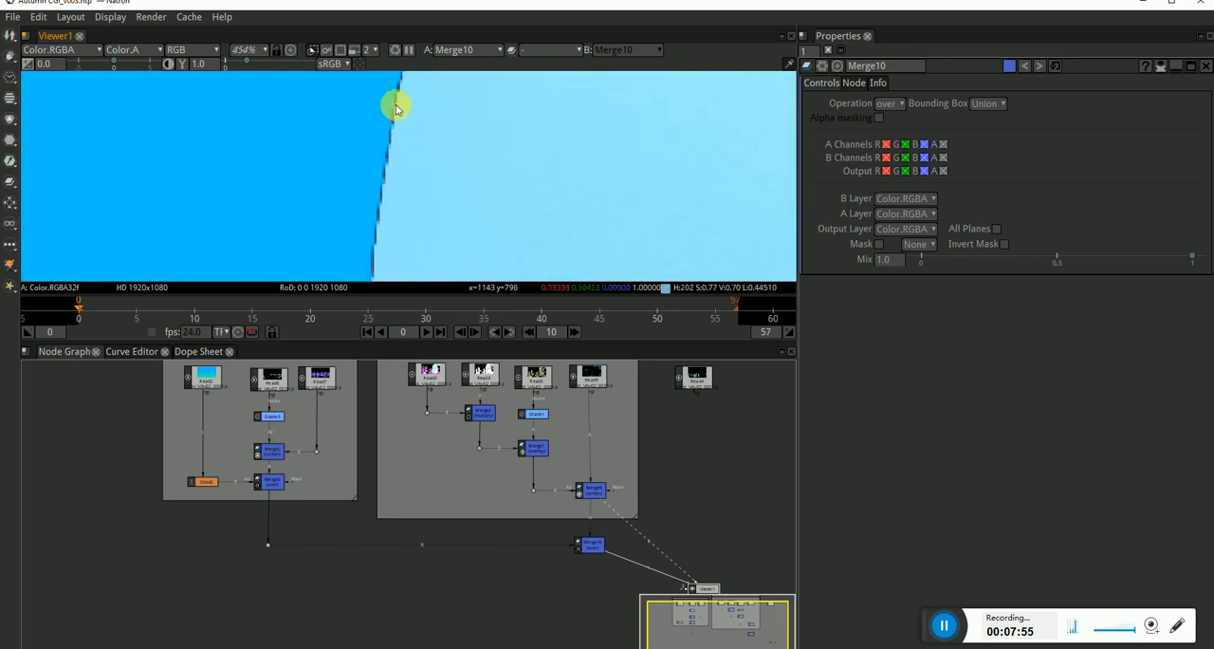
pyautogui.scroll(-8, 411, 147)
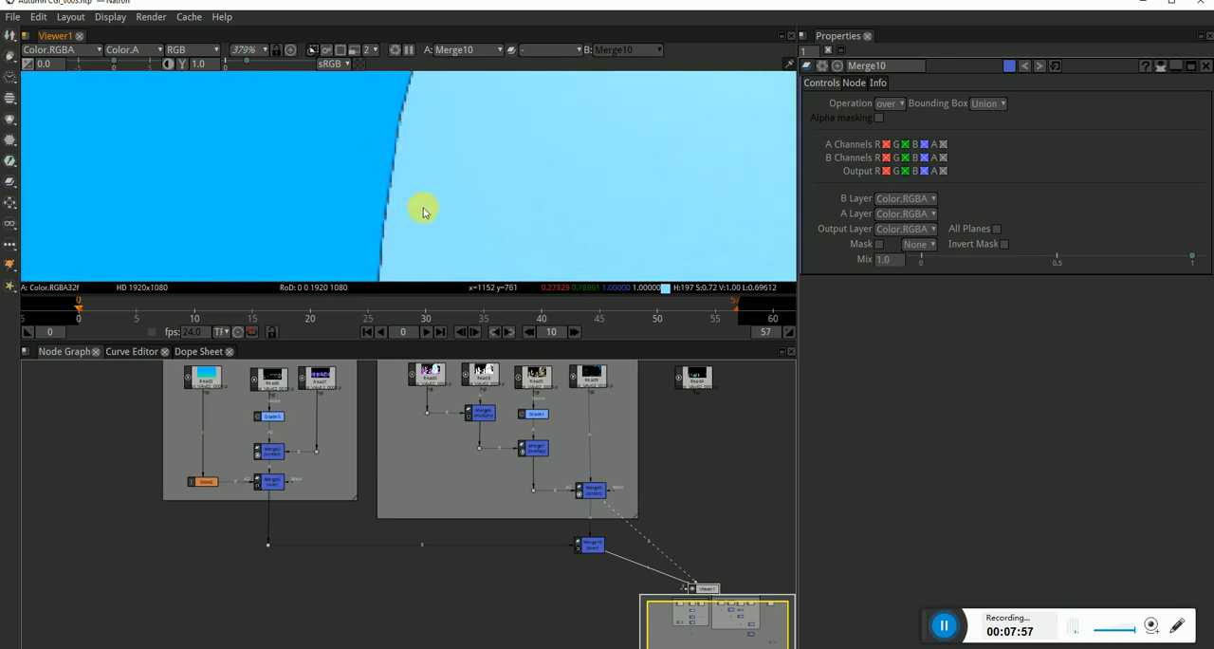
pyautogui.scroll(-2, 401, 185)
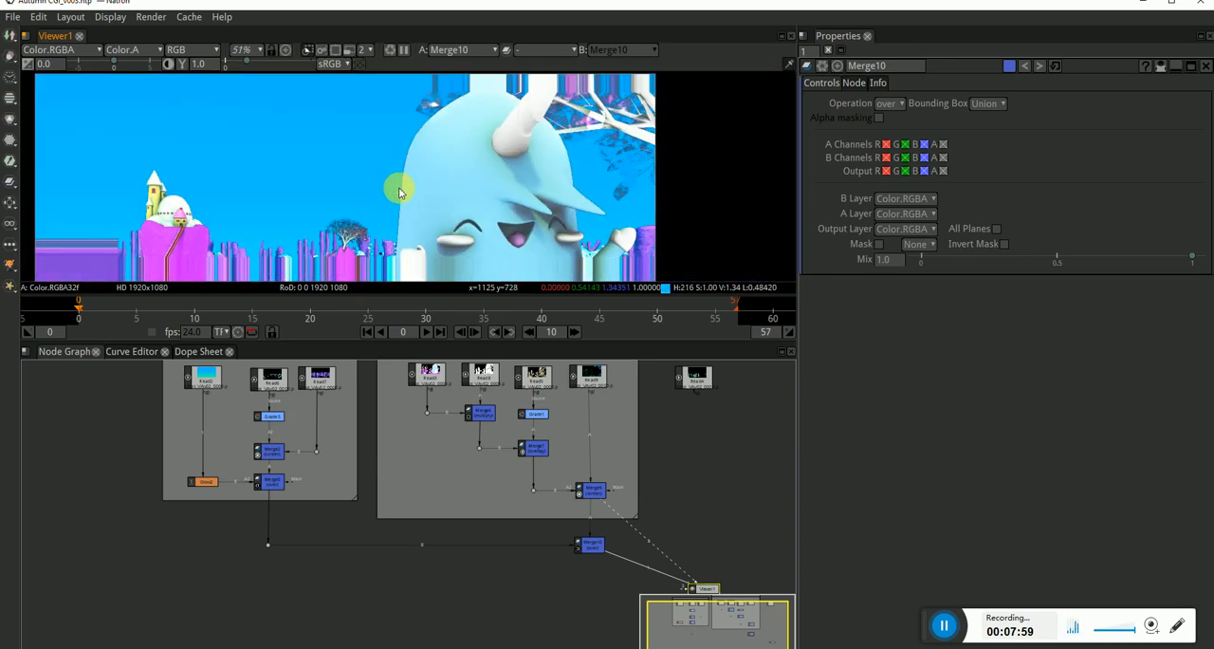
pyautogui.scroll(-2, 413, 178)
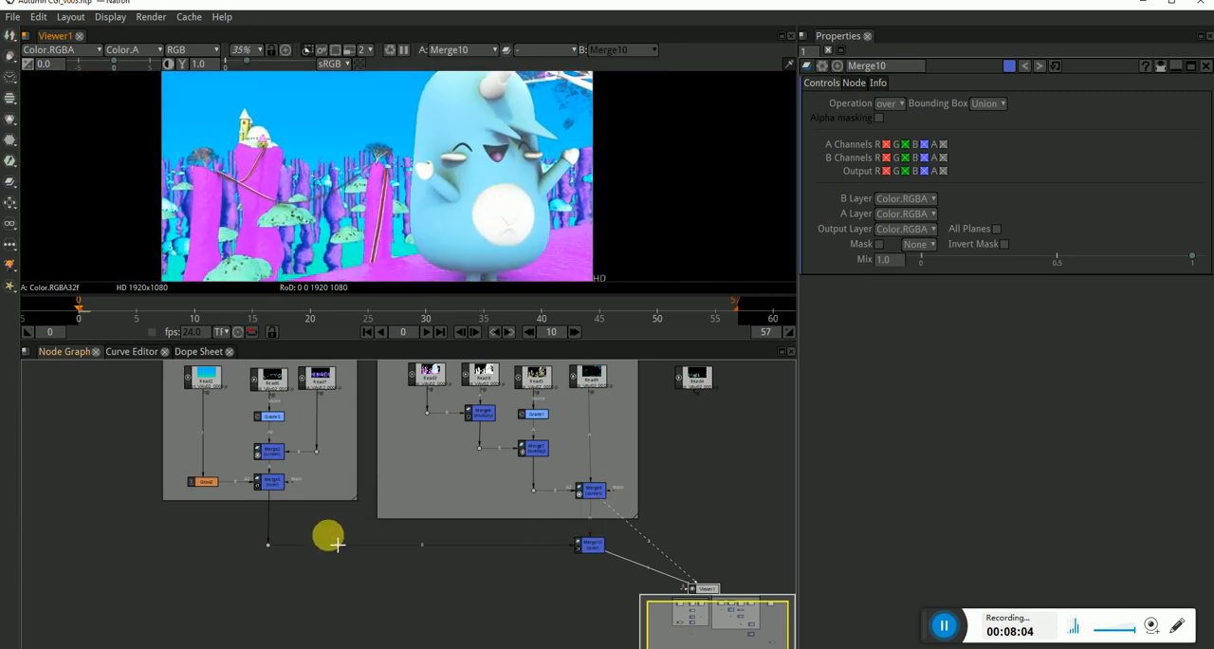
pyautogui.scroll(1, 456, 486)
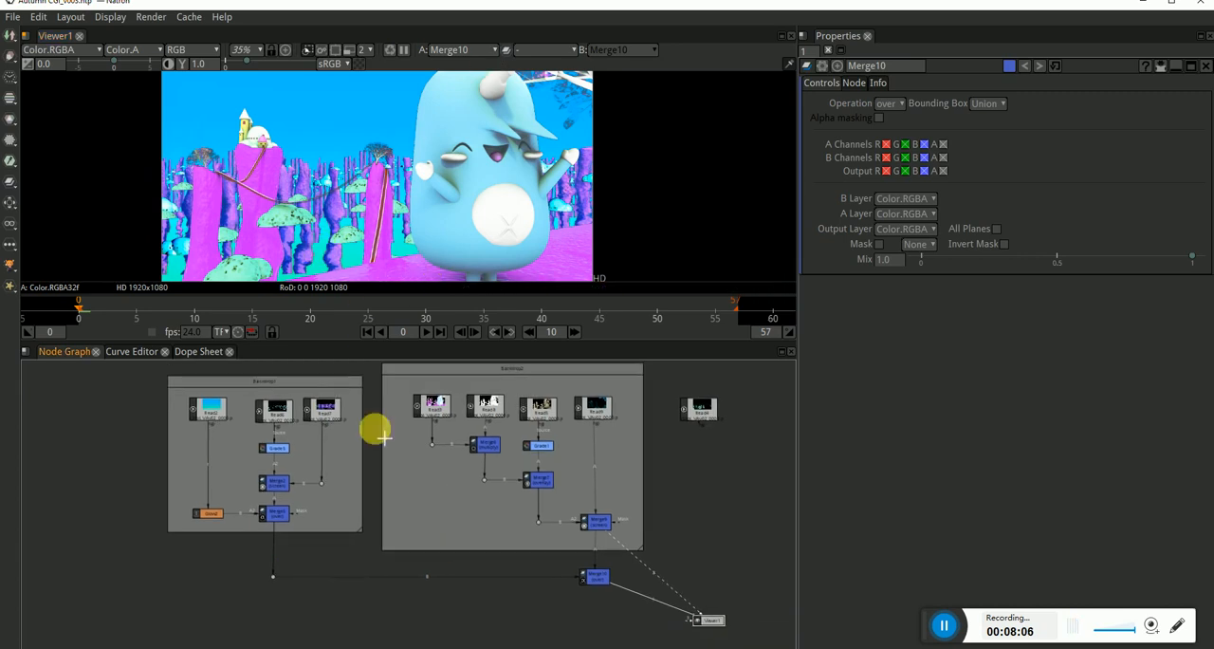
pyautogui.scroll(2, 308, 254)
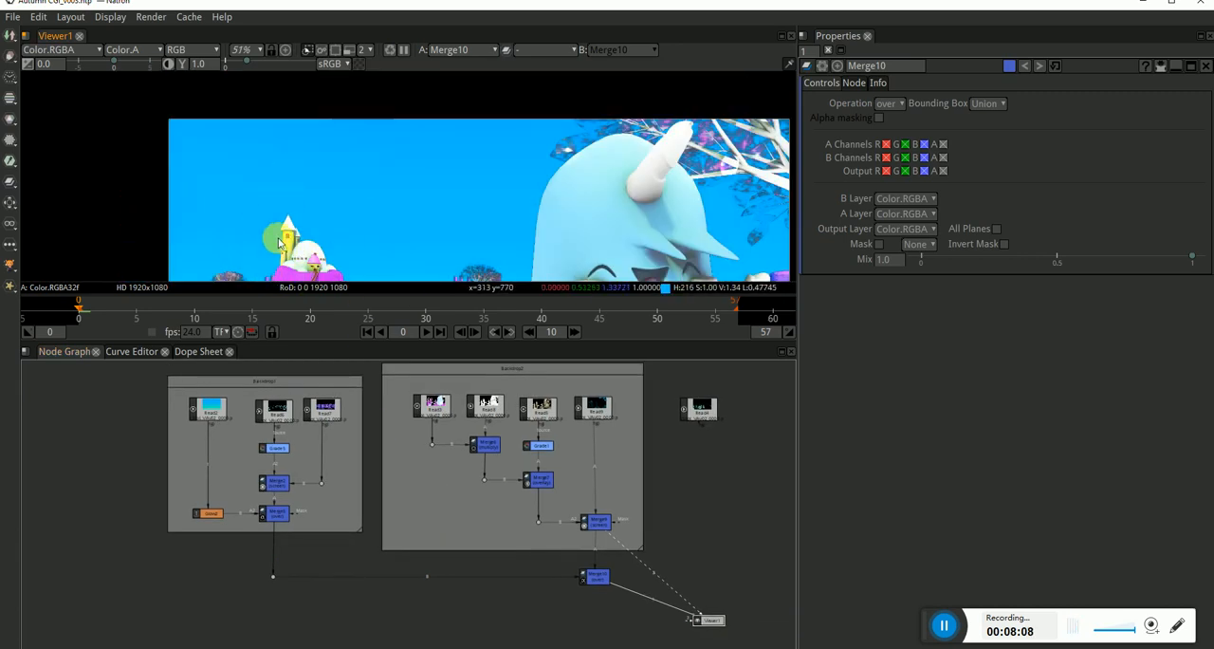
pyautogui.moveTo(361, 240); pyautogui.dragTo(363, 160)
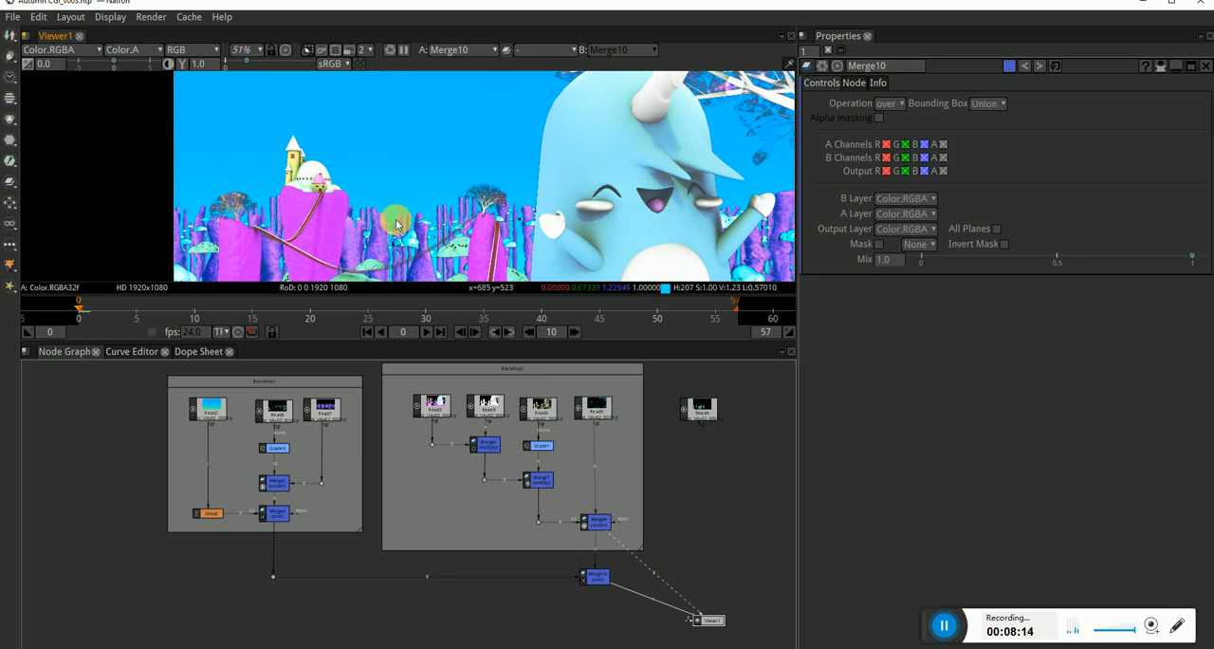
pyautogui.scroll(-2, 451, 252)
pyautogui.moveTo(453, 251); pyautogui.dragTo(414, 197)
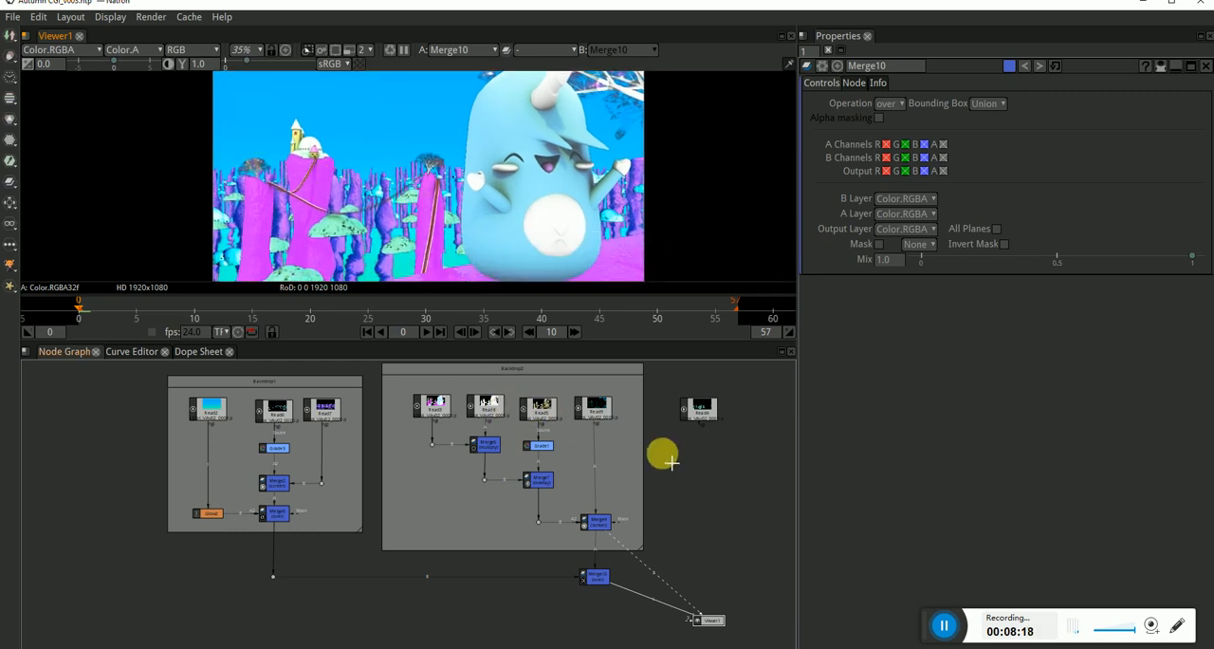
# Add a Merge node below the unconnected Read node, with A from that Read and B from Merge10 bent through a dot.
pyautogui.moveTo(660, 499); pyautogui.dragTo(576, 485)
pyautogui.click(617, 497)
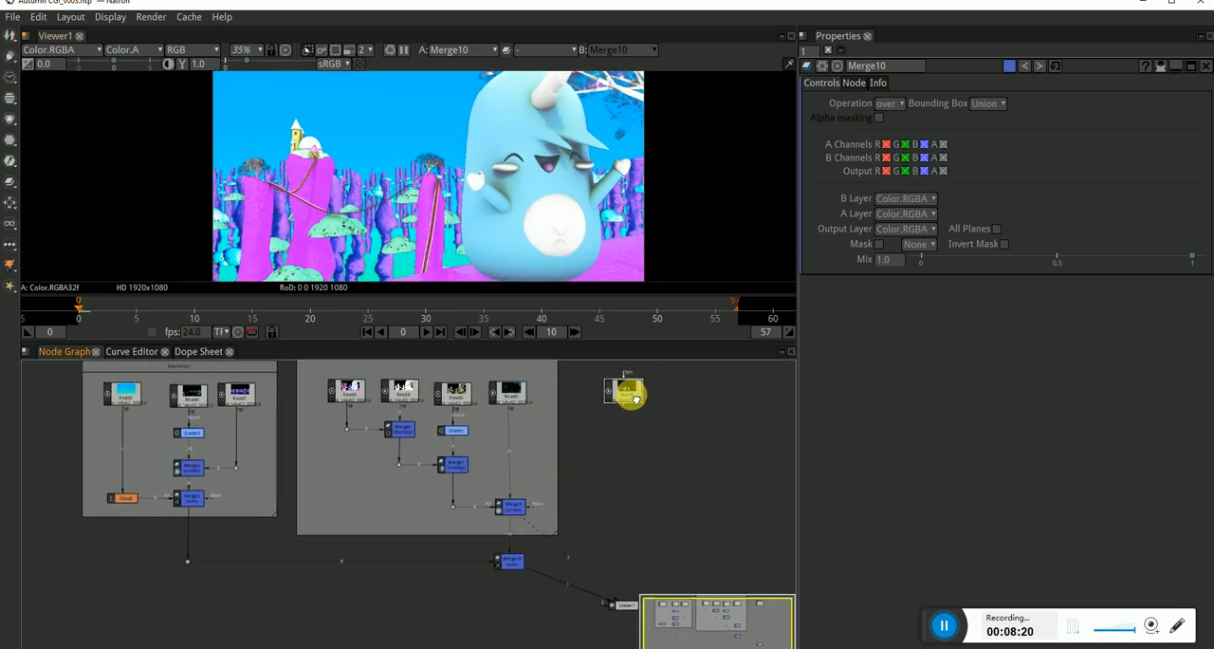
pyautogui.press('m')
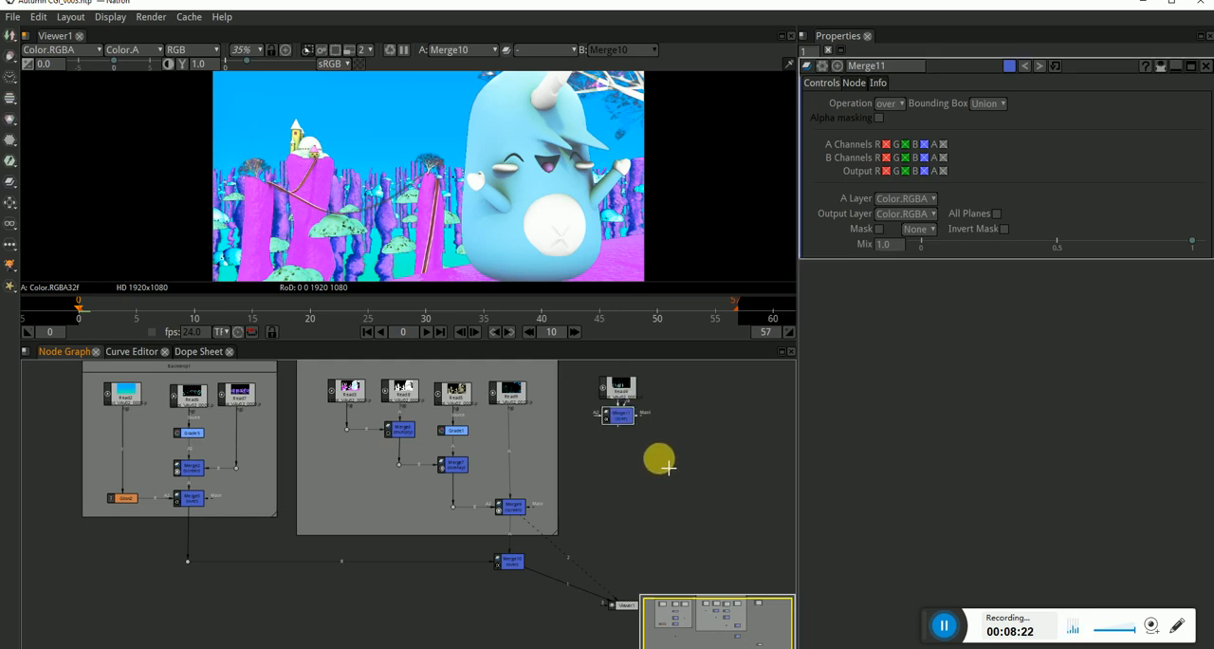
pyautogui.moveTo(621, 414); pyautogui.dragTo(630, 552)
pyautogui.moveTo(647, 545); pyautogui.dragTo(621, 470)
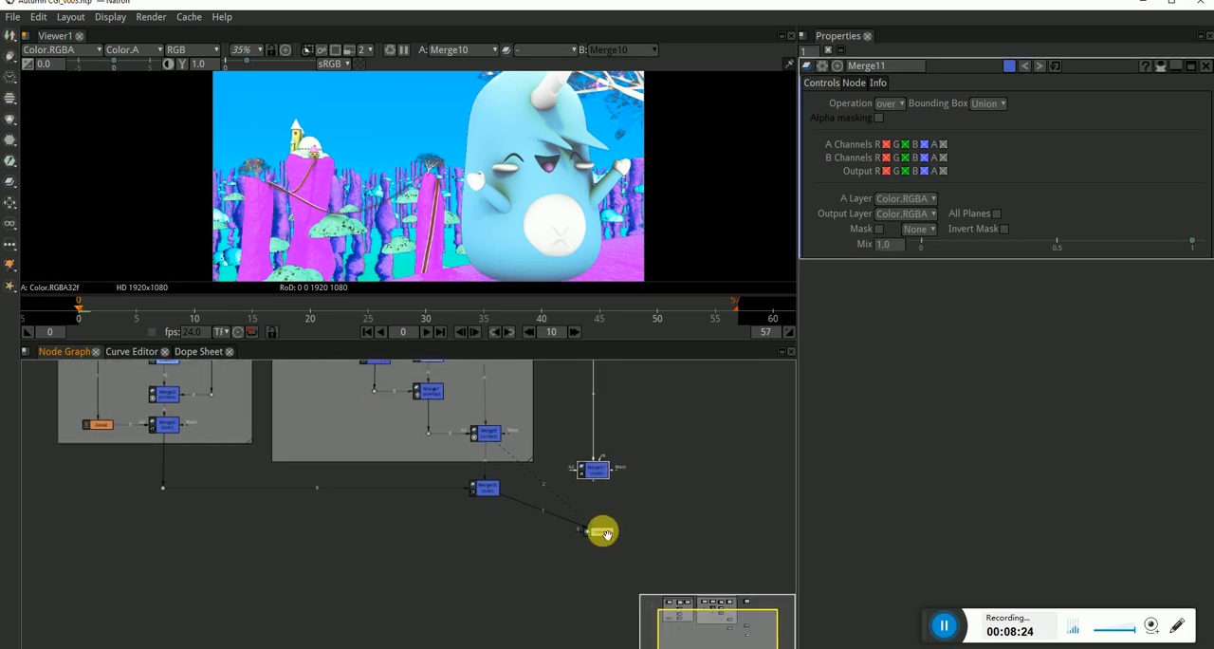
pyautogui.moveTo(605, 535); pyautogui.dragTo(552, 617)
pyautogui.moveTo(598, 487); pyautogui.dragTo(487, 488)
pyautogui.click(543, 515)
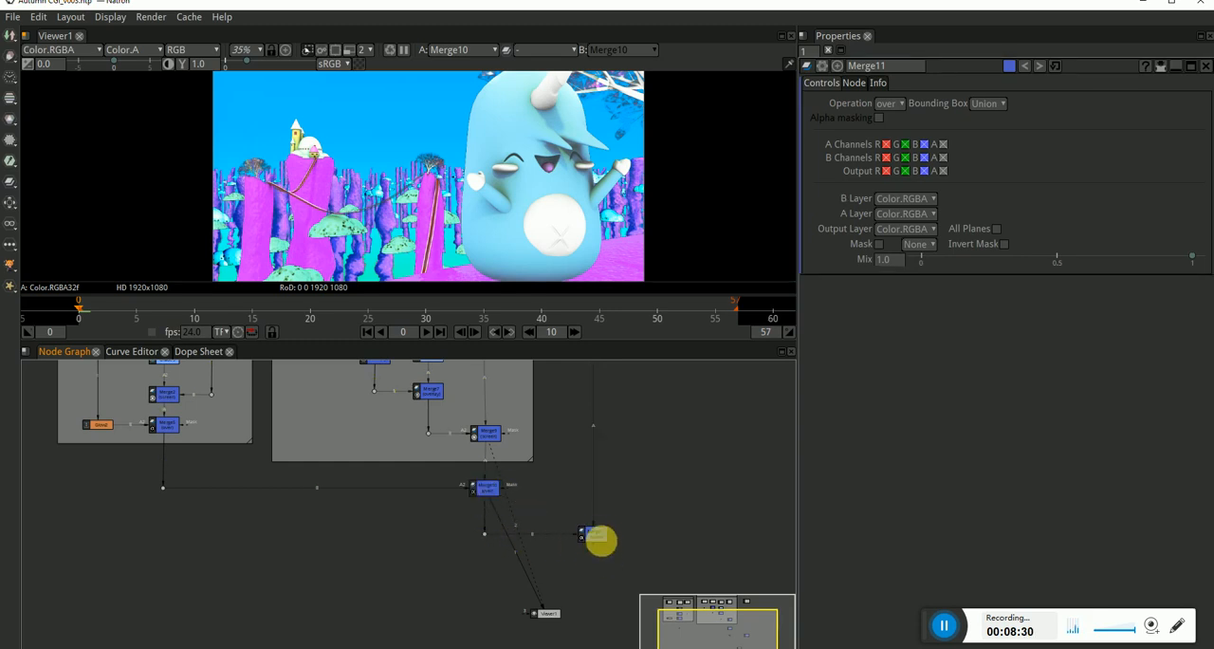
# Show Merge11 in the viewer, set its operation to screen and check the blended background.
pyautogui.click(595, 534)
pyautogui.press('1')
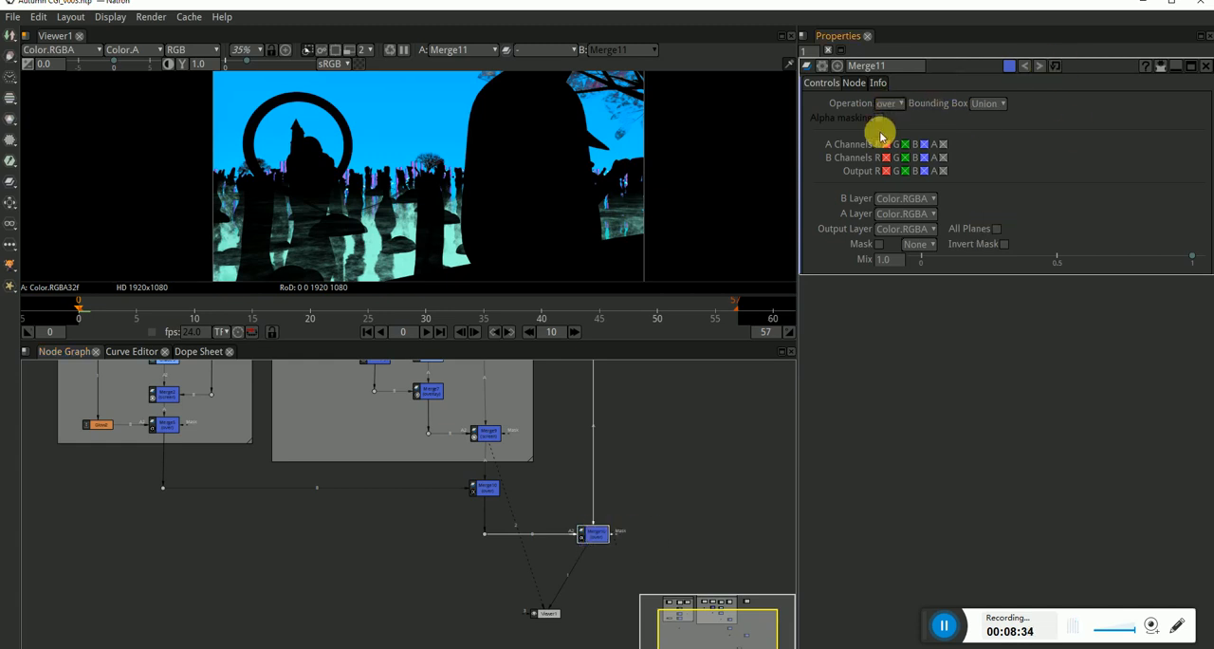
pyautogui.click(889, 103)
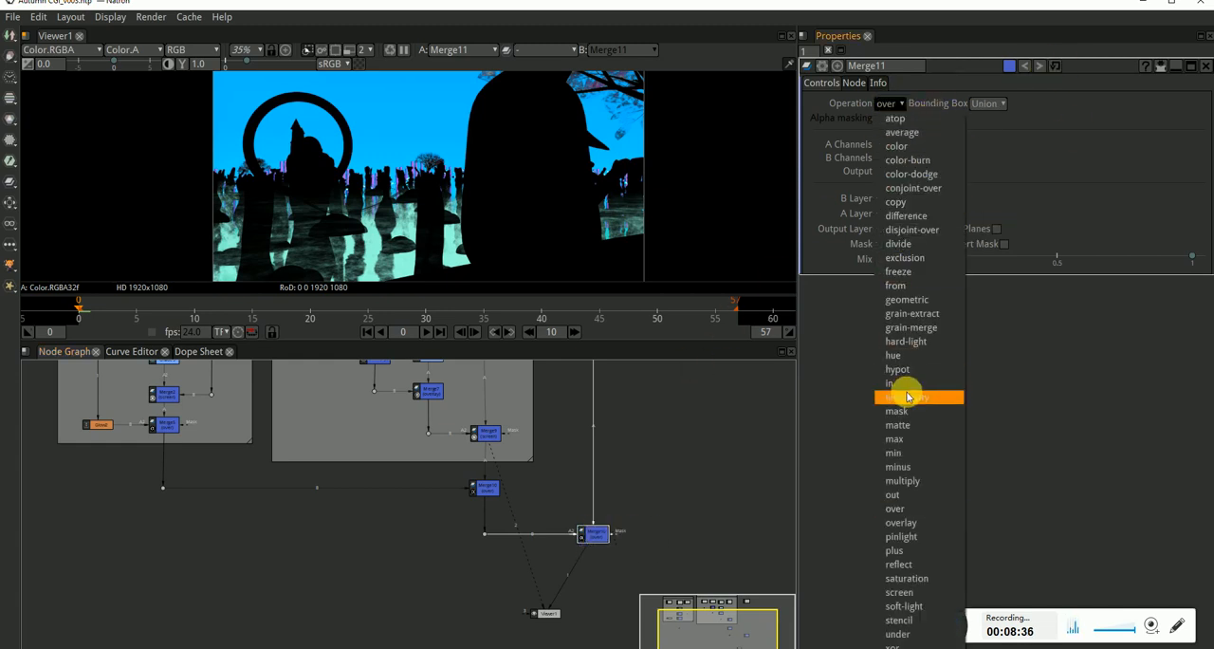
pyautogui.click(906, 592)
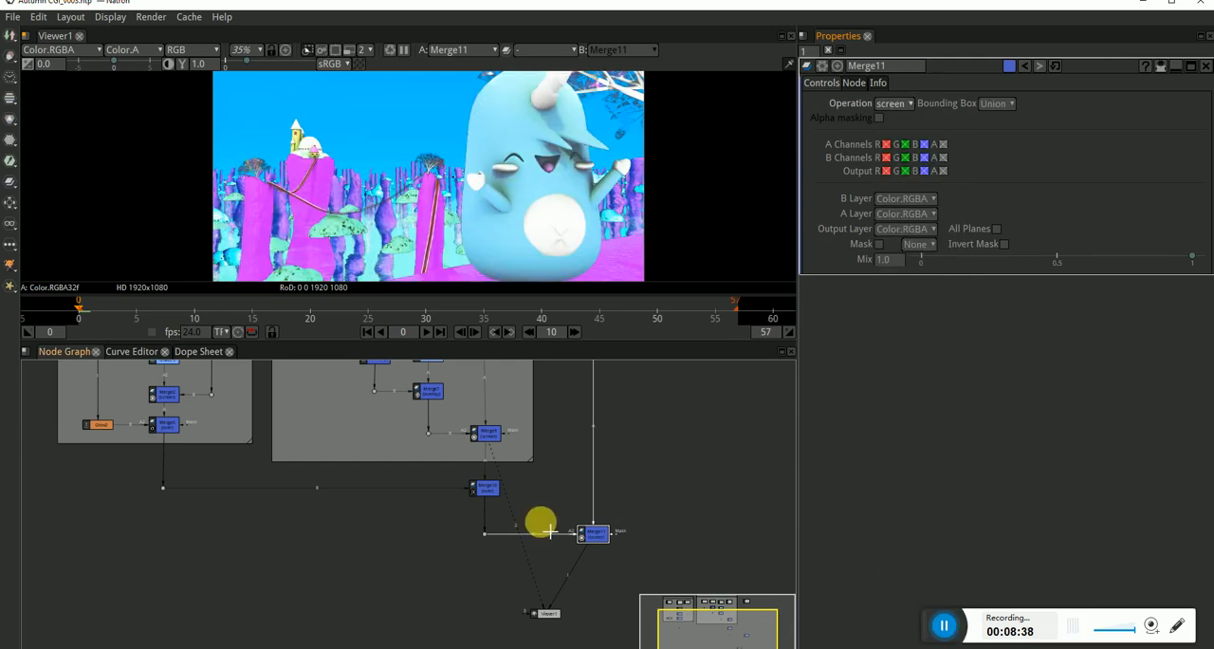
pyautogui.scroll(4, 389, 227)
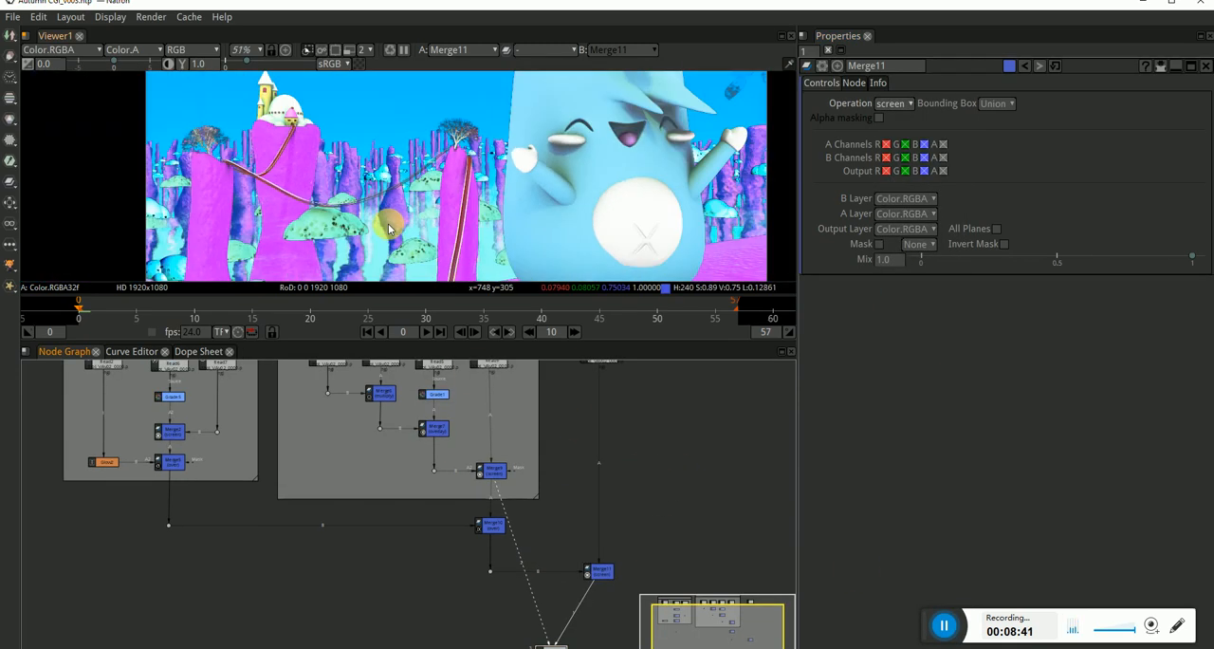
# Insert a Blur node on the connection between the separate Read node and Merge11.
pyautogui.press('Tab')
pyautogui.write('blur')
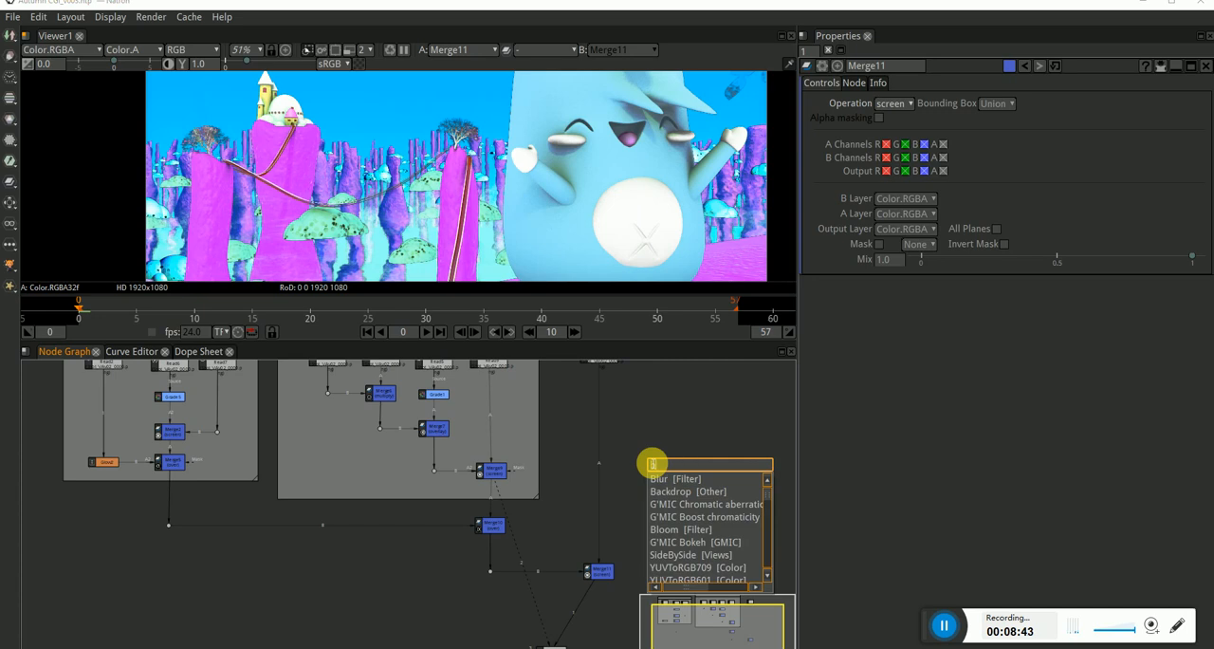
pyautogui.press('Return')
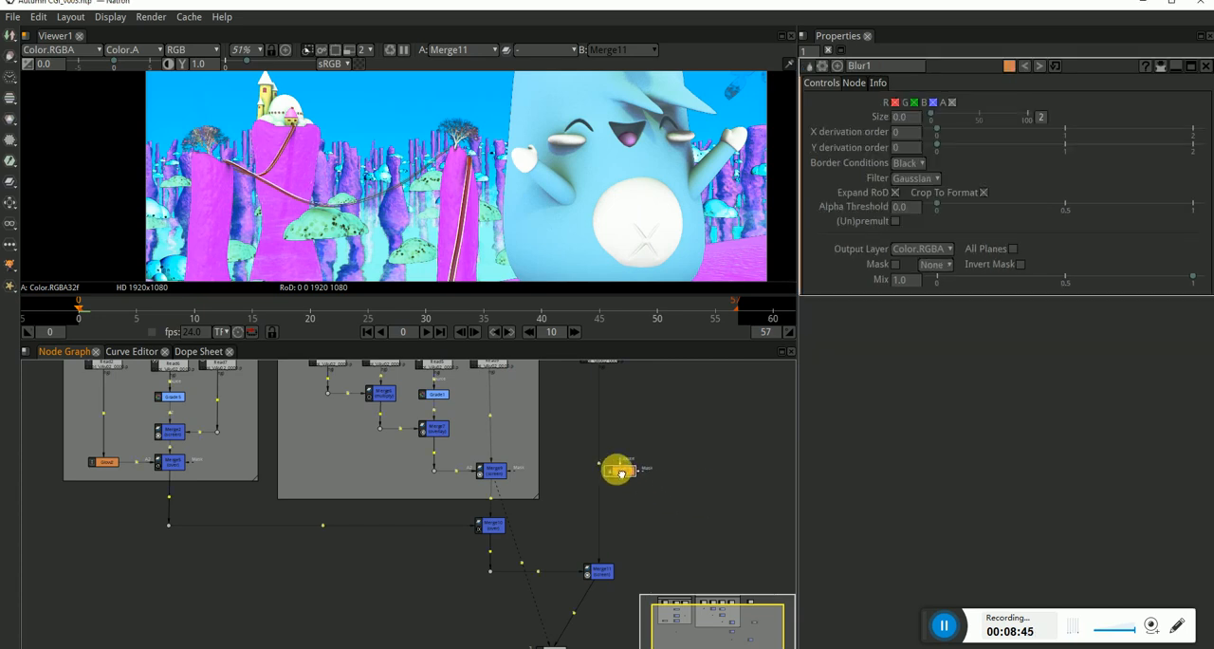
pyautogui.click(604, 465)
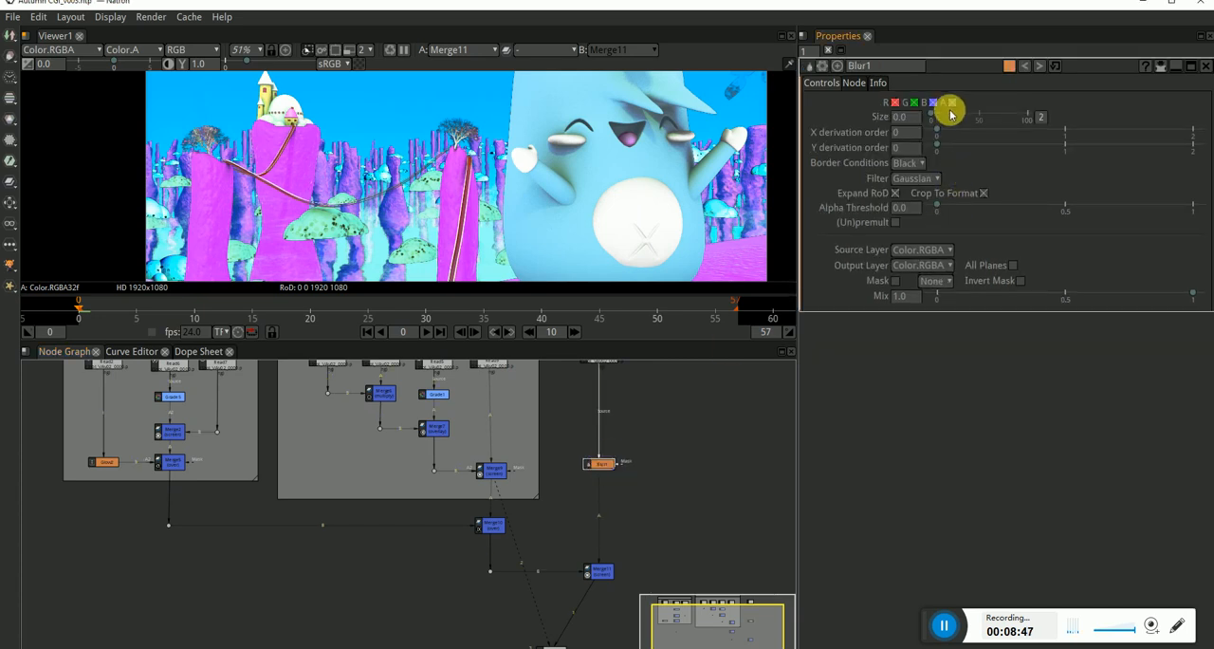
# Set Blur1's size to 52.6, judging the softened pass across the whole frame.
pyautogui.moveTo(945, 116); pyautogui.dragTo(998, 114)
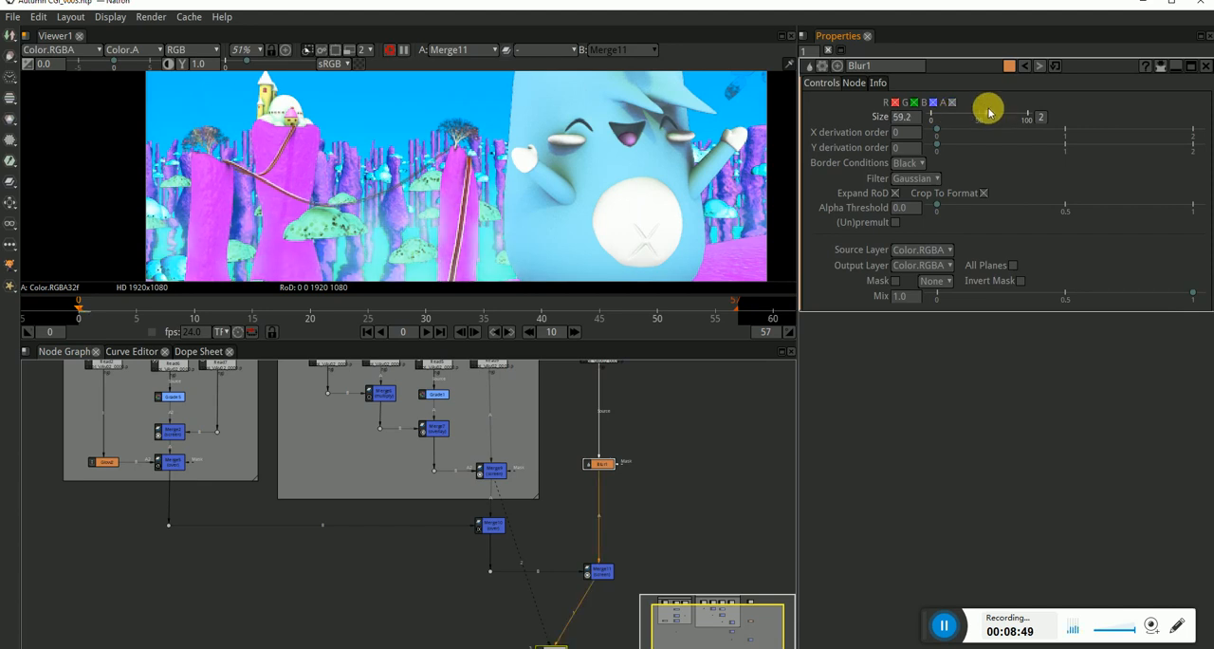
pyautogui.scroll(-5, 493, 199)
pyautogui.scroll(-3, 515, 205)
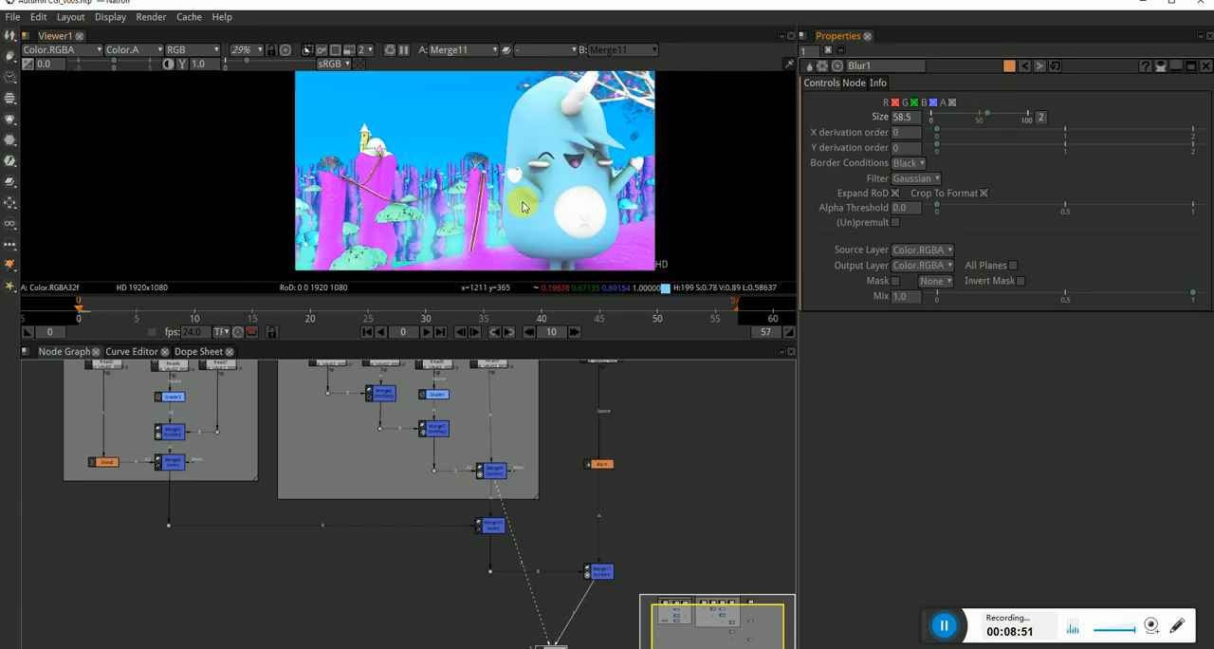
pyautogui.click(988, 114)
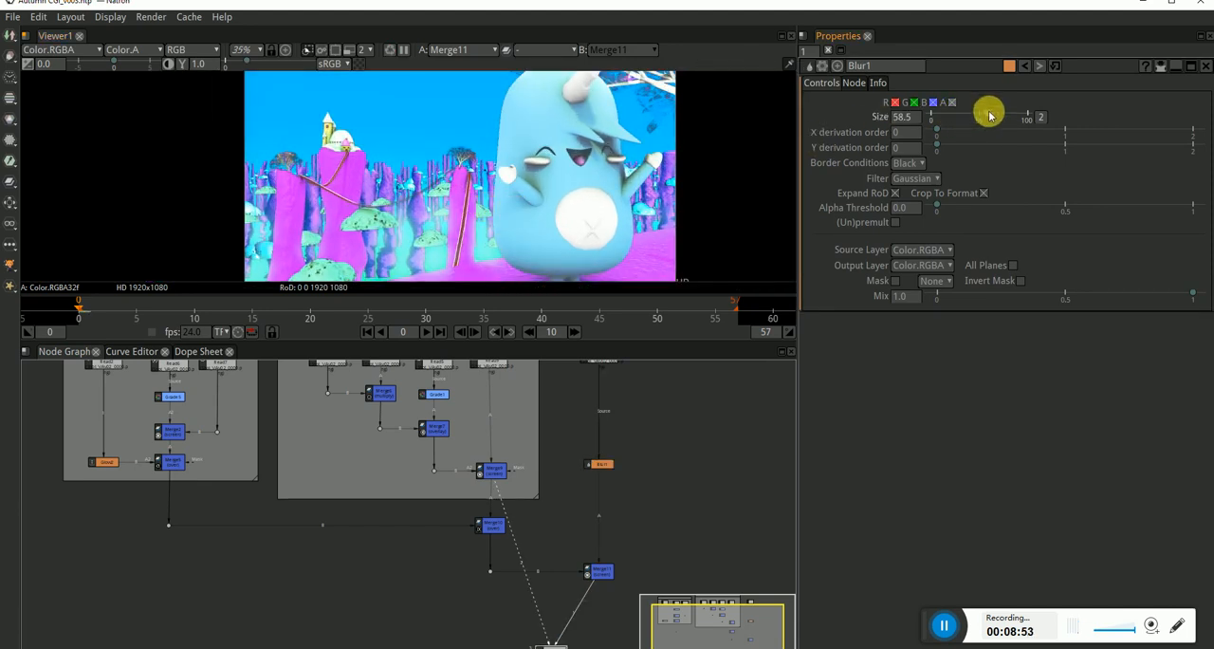
pyautogui.moveTo(978, 115); pyautogui.dragTo(983, 115)
pyautogui.scroll(-2, 455, 156)
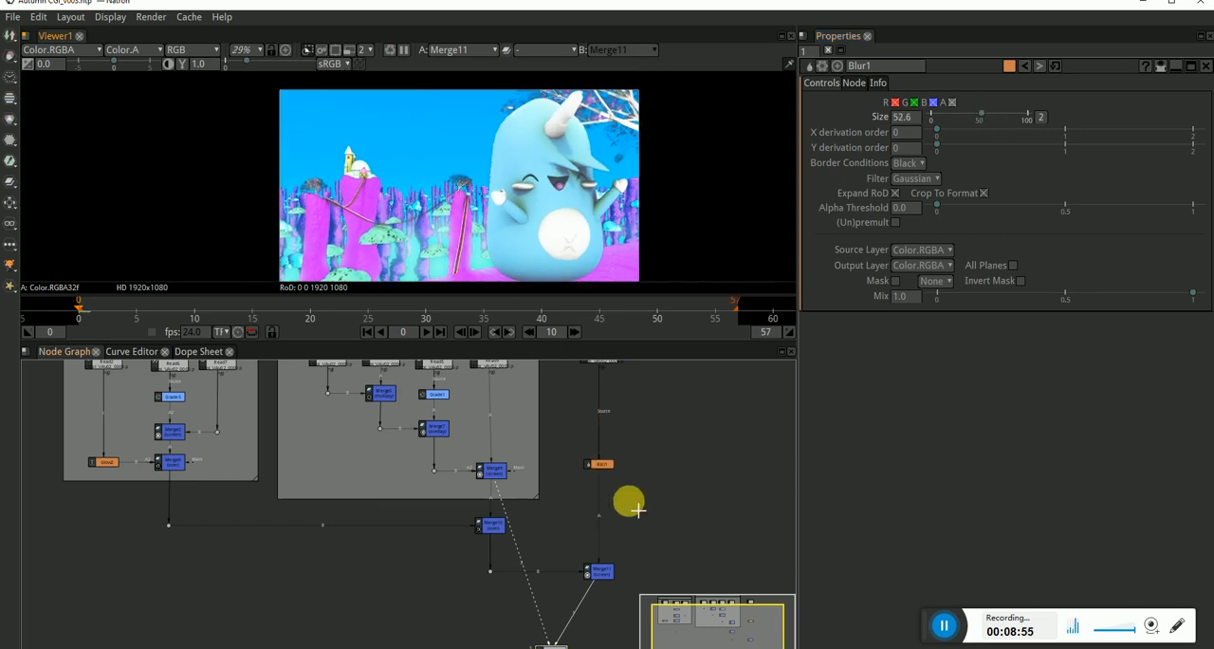
# Review the full node tree and examine the final composite, including the branches beside the character's horn up close.
pyautogui.scroll(-3, 557, 481)
pyautogui.moveTo(392, 423); pyautogui.dragTo(575, 491)
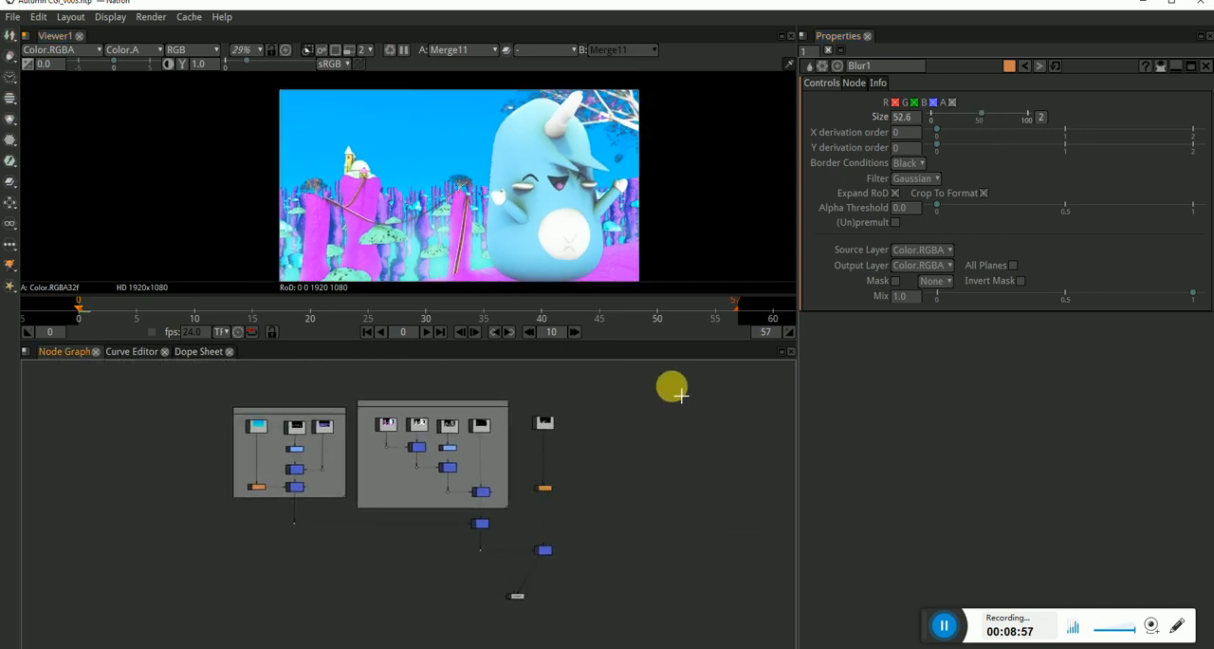
pyautogui.moveTo(610, 456); pyautogui.dragTo(630, 452)
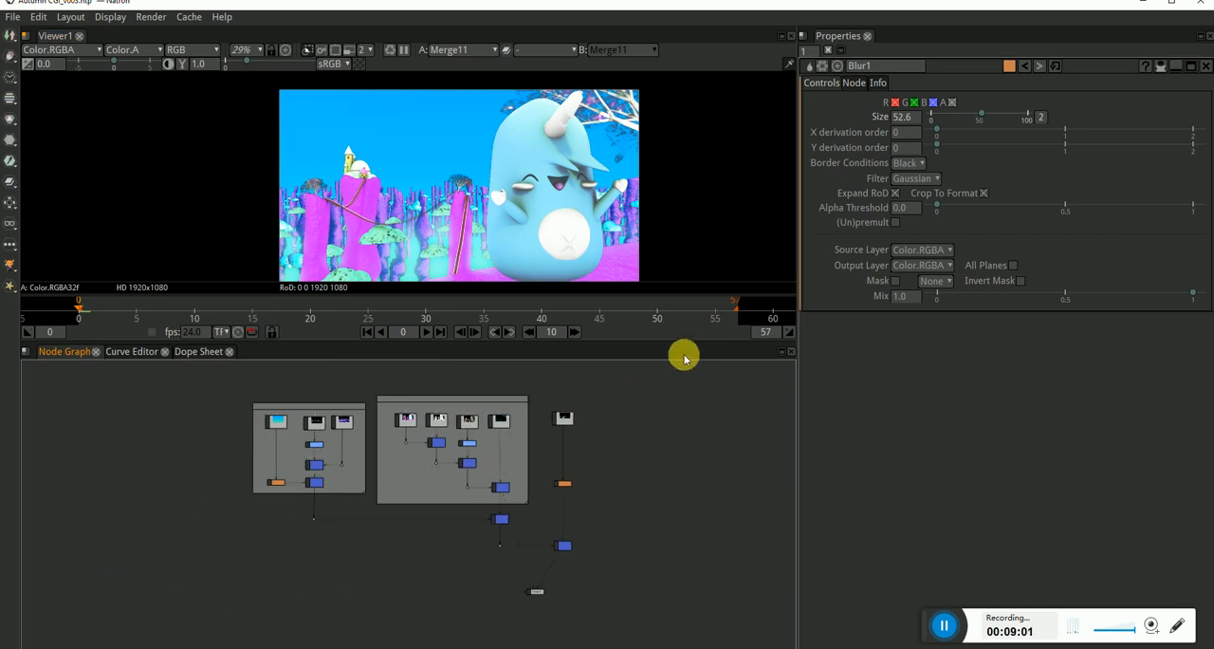
pyautogui.moveTo(586, 193); pyautogui.dragTo(482, 201)
pyautogui.scroll(-1, 517, 163)
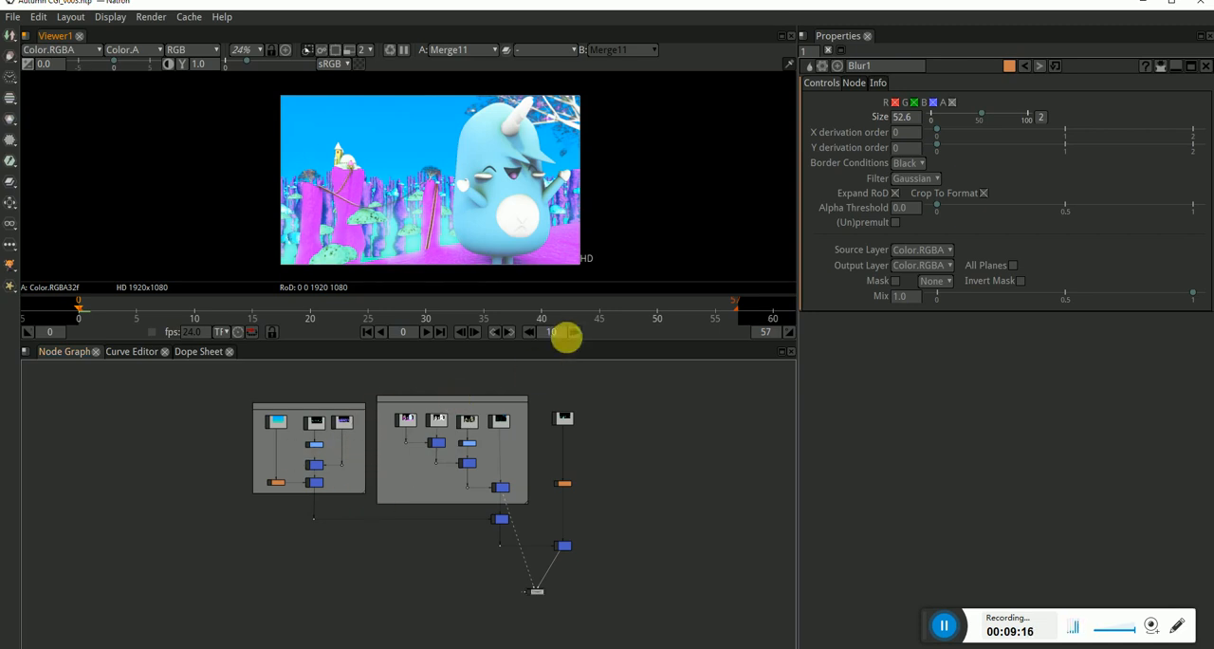
pyautogui.scroll(9, 548, 133)
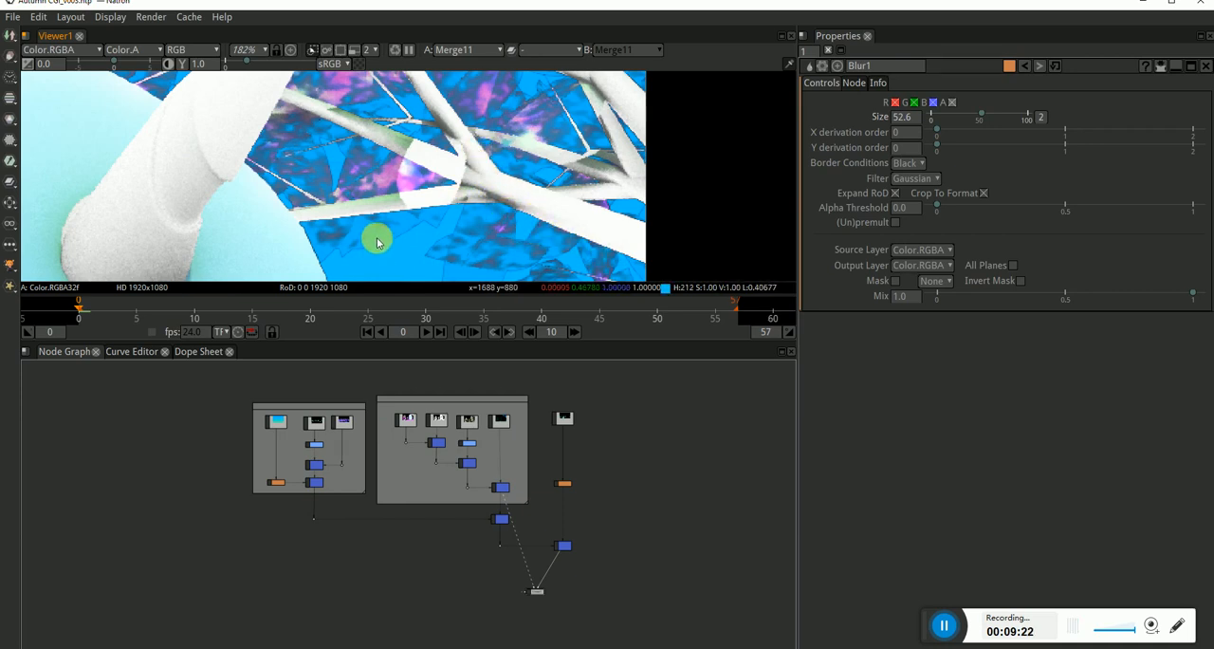
pyautogui.scroll(3, 445, 217)
pyautogui.scroll(-9, 415, 218)
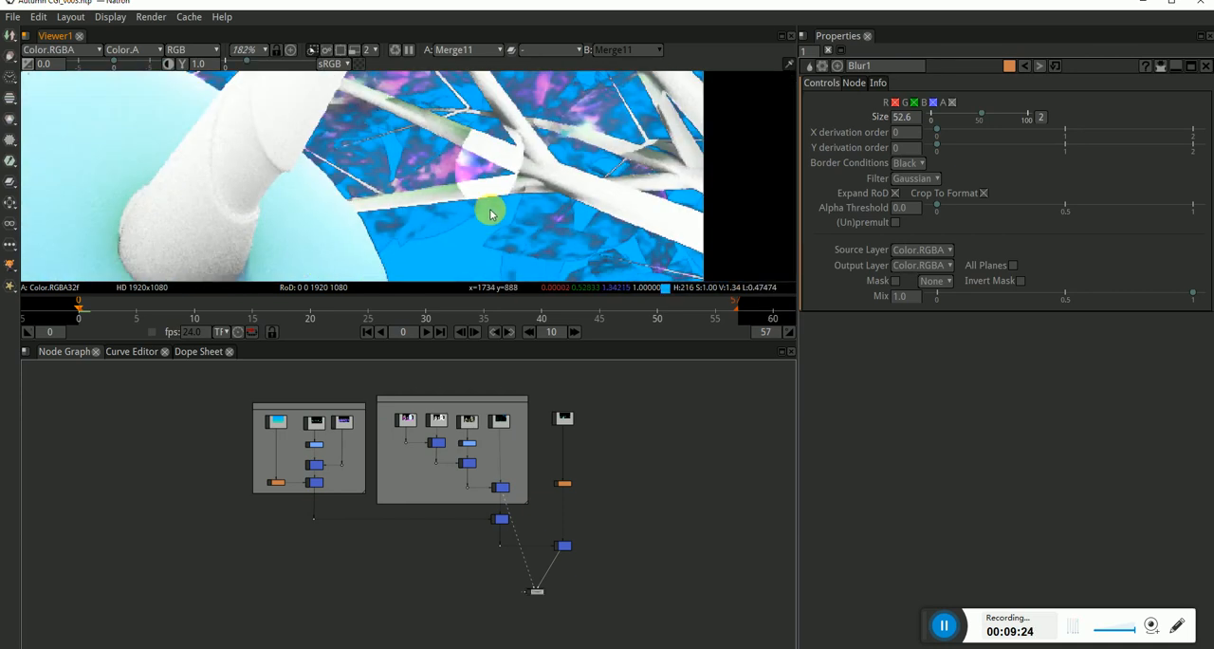
pyautogui.scroll(-2, 417, 213)
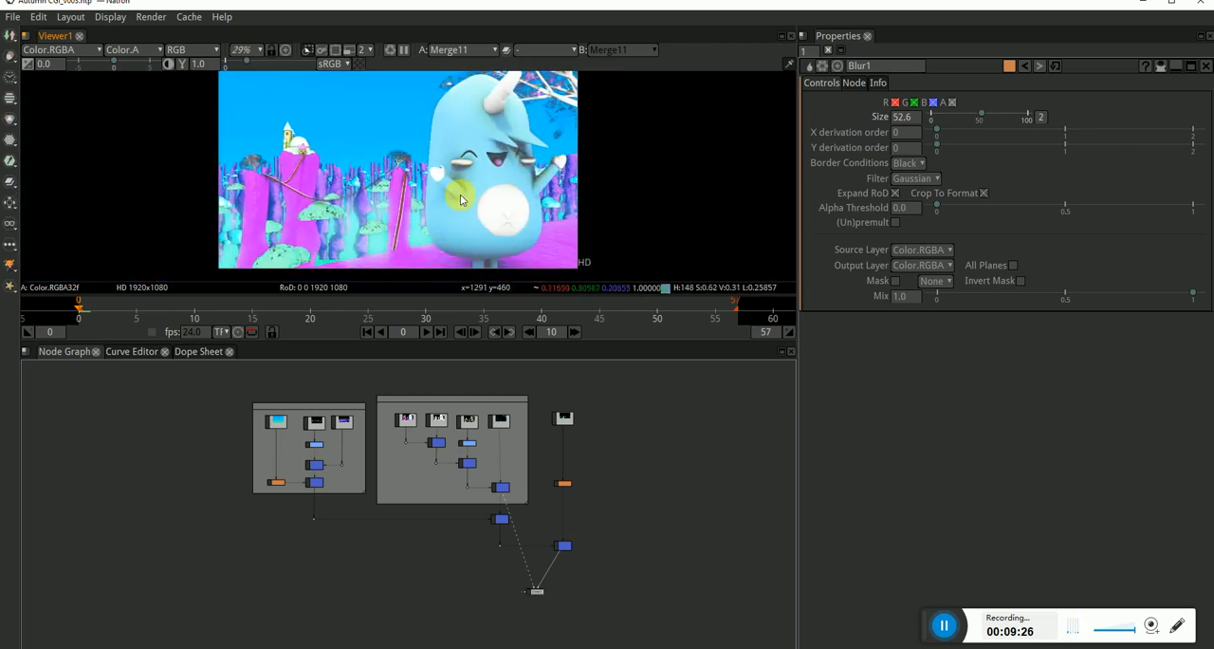
pyautogui.scroll(1, 566, 483)
pyautogui.click(567, 483)
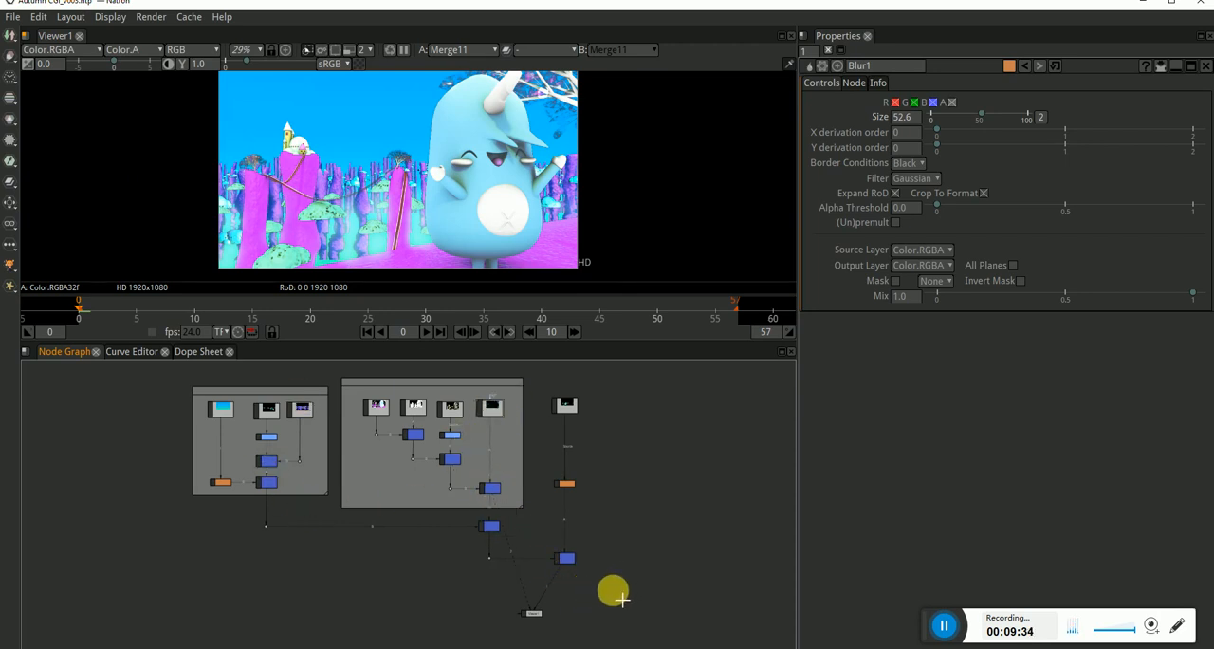
pyautogui.moveTo(626, 624); pyautogui.dragTo(112, 382)
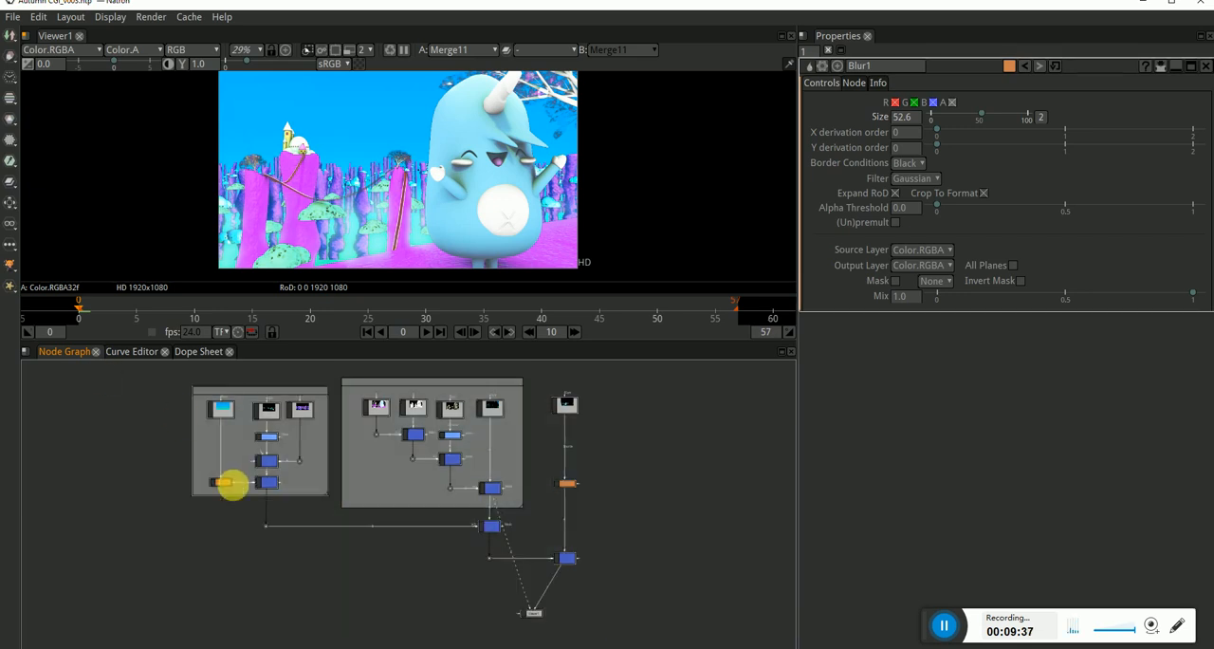
pyautogui.click(201, 500)
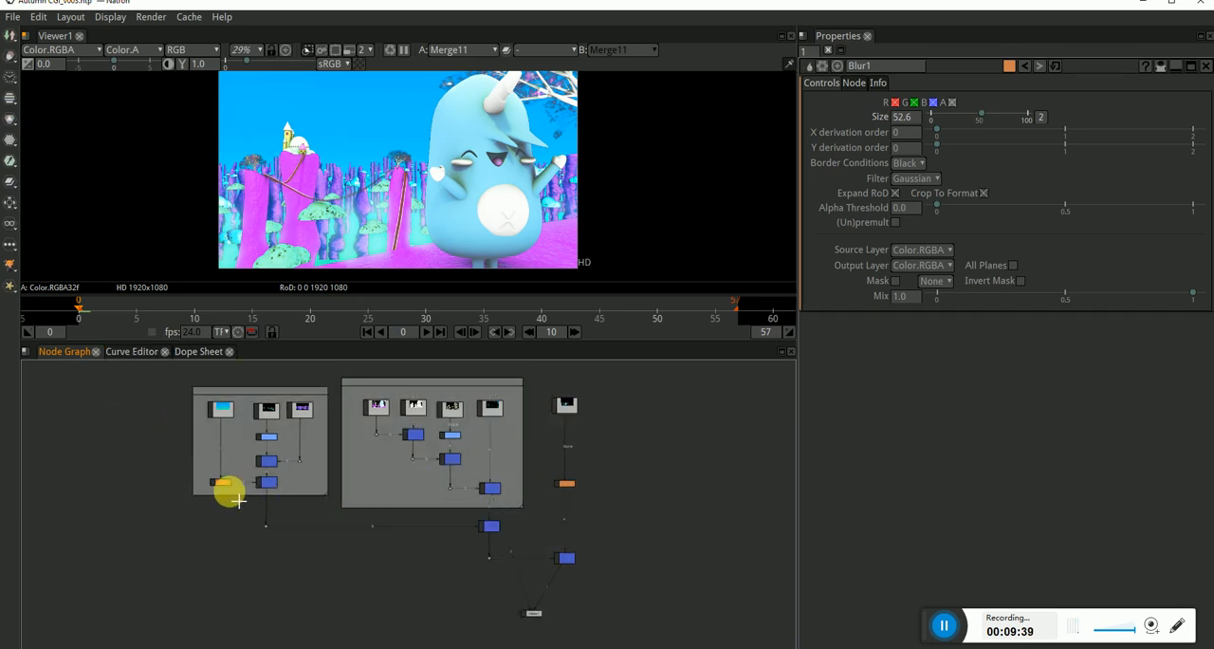